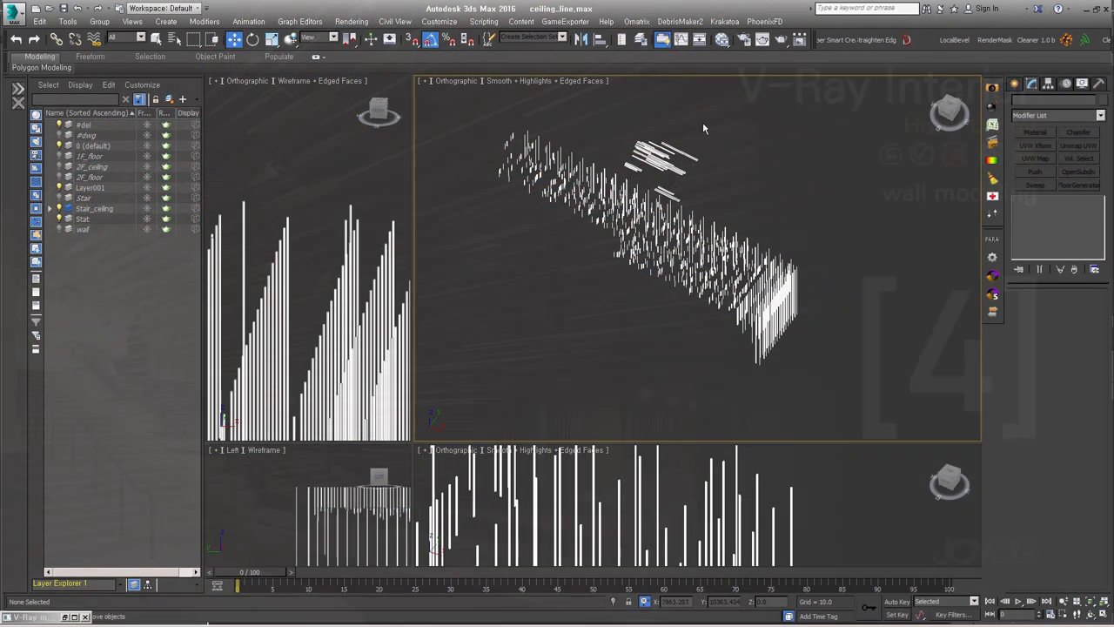
Step: Orbit the Perspective view to look over the ceiling_line slat strips
alt+middle_drag(702, 121, 623, 229)
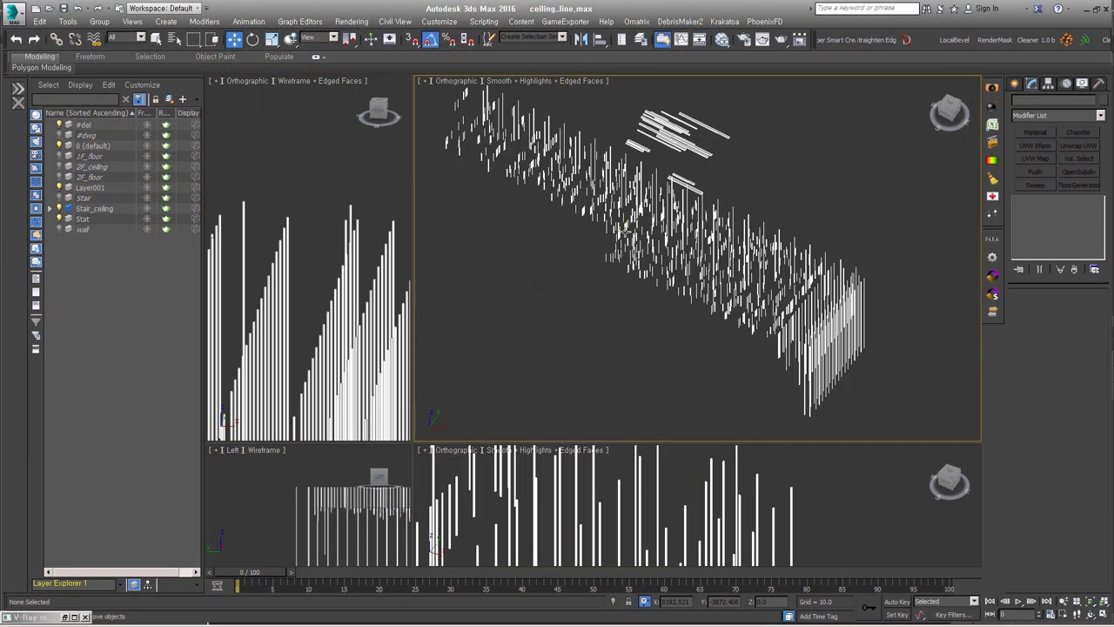
Step: Select the sixteen C_unit ceiling slats and check their 500-unit box UVW Map settings
mouse_move(627, 155)
middle_down()
mouse_move(661, 201)
mouse_move(756, 251)
mouse_move(803, 257)
middle_up()
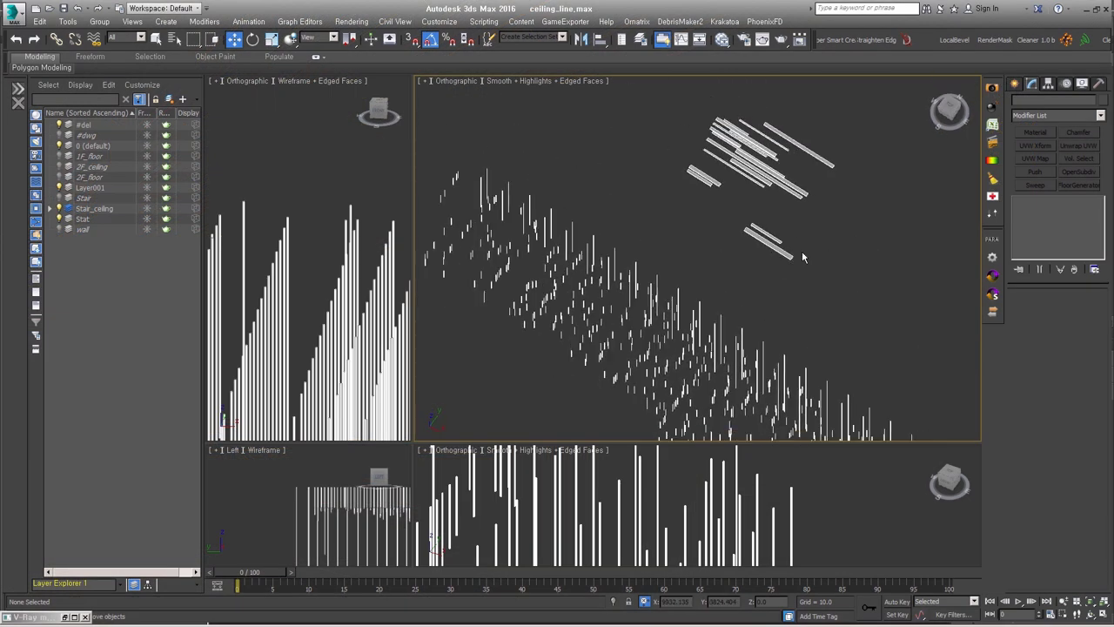
click(801, 251)
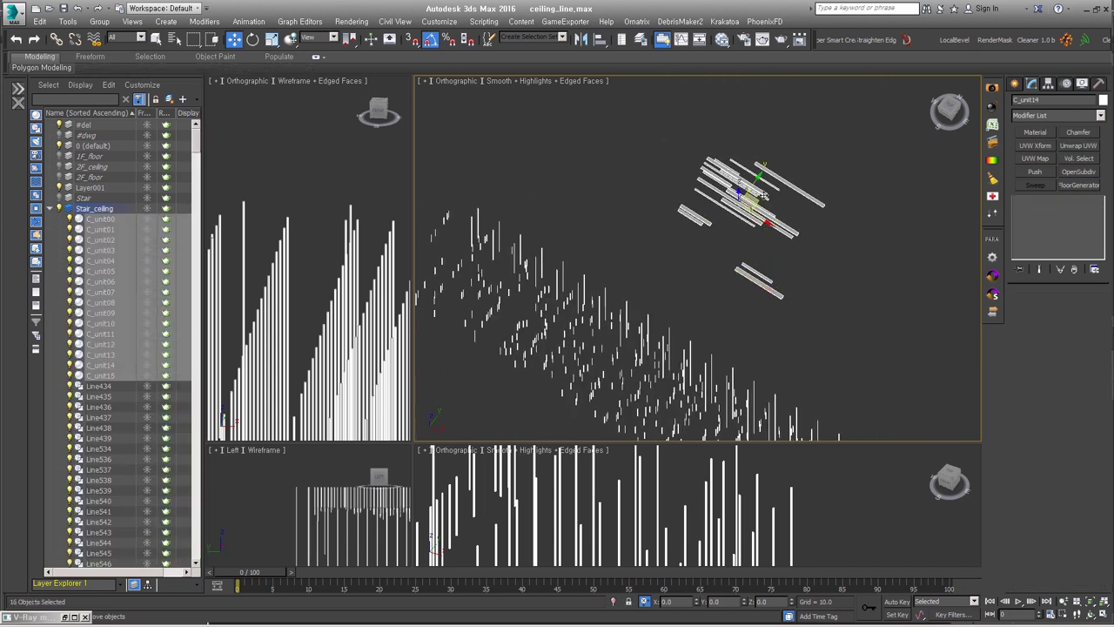
click(1034, 159)
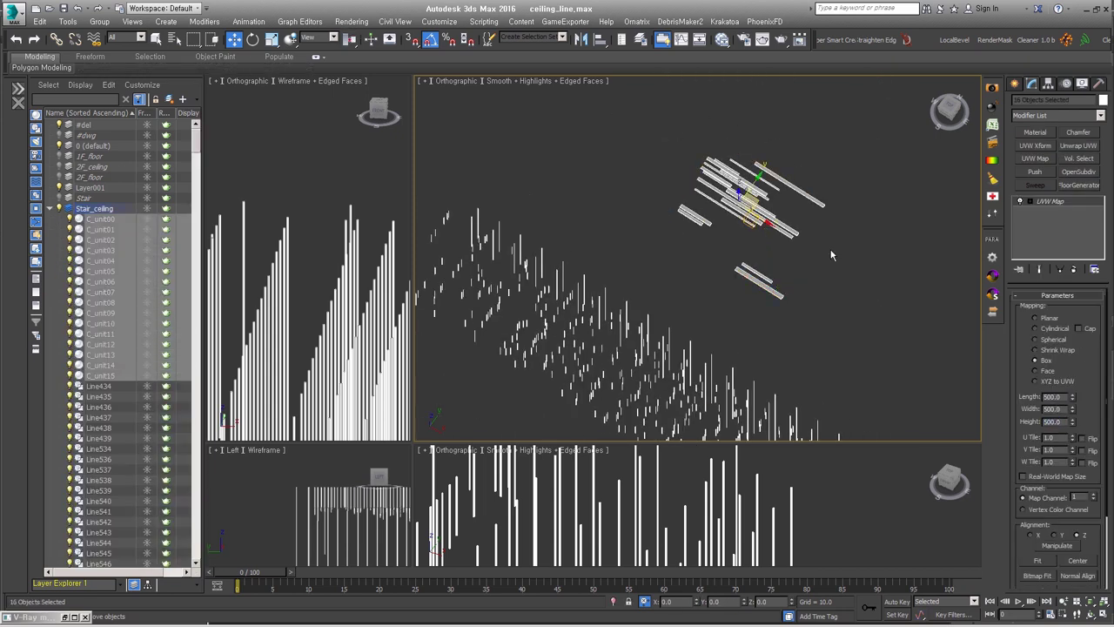
click(822, 273)
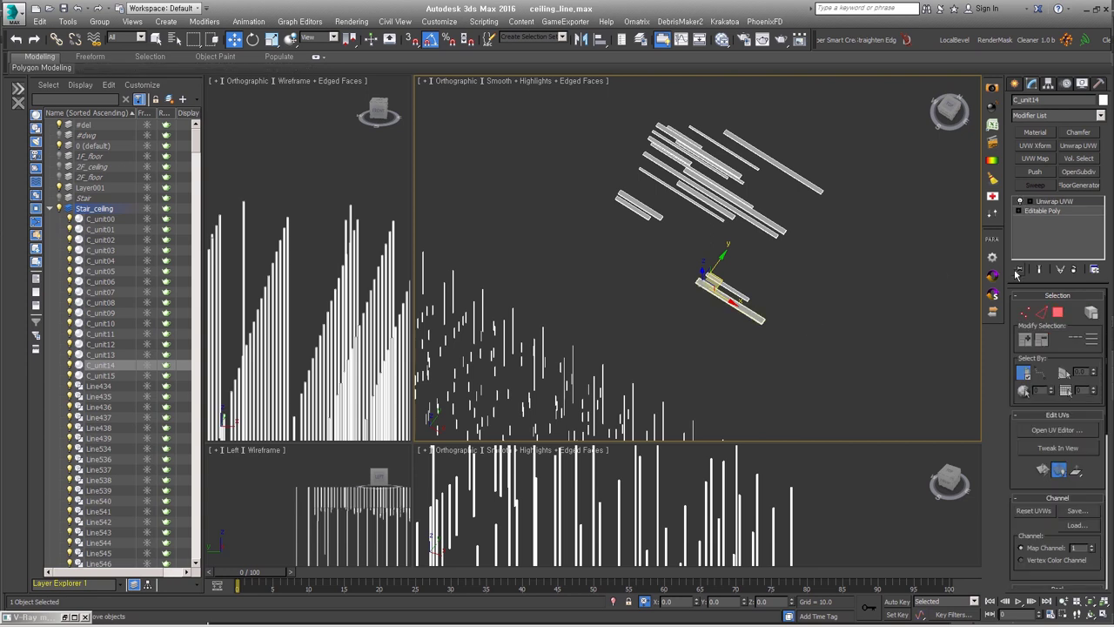
Step: Inspect C_unit14's Unwrap UVW up close, then bring up the Slate Material Editor
double_click(1054, 201)
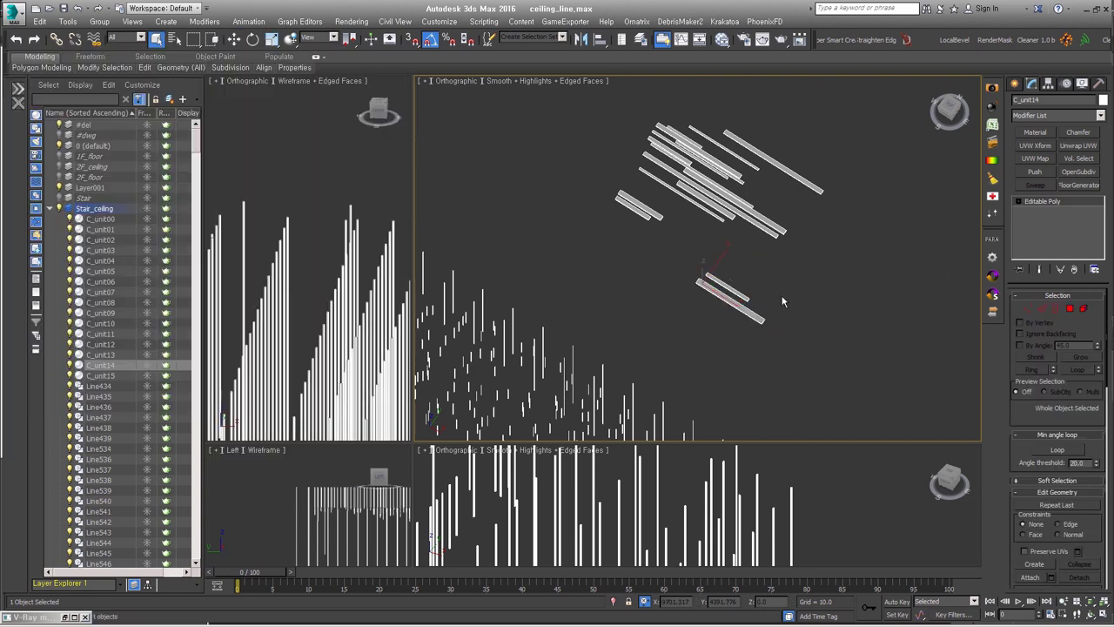
key(z)
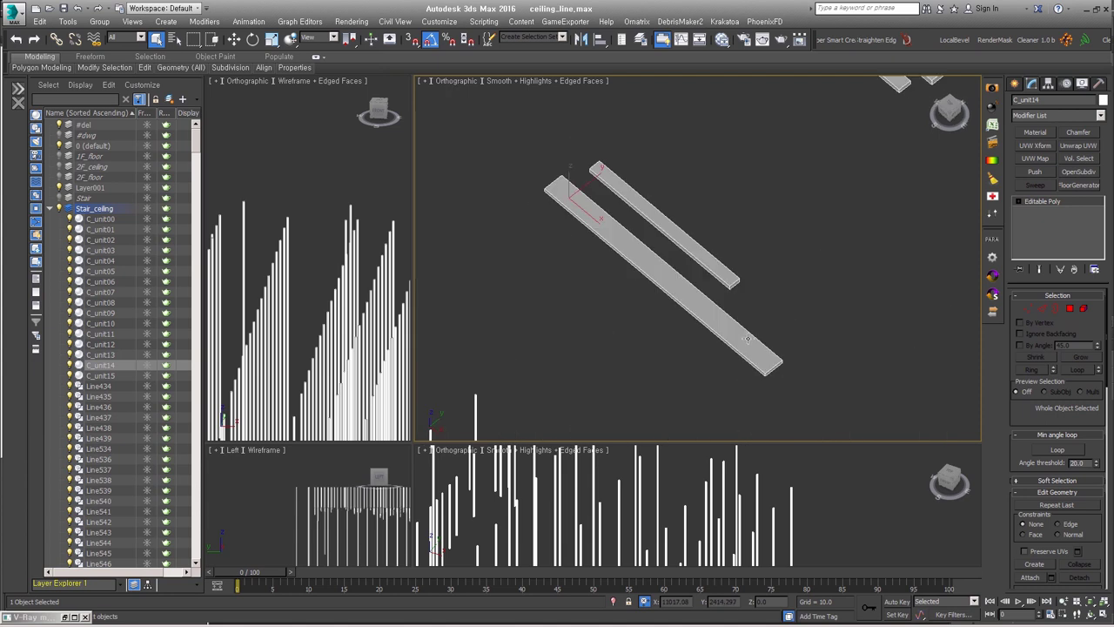
key(ctrl+z)
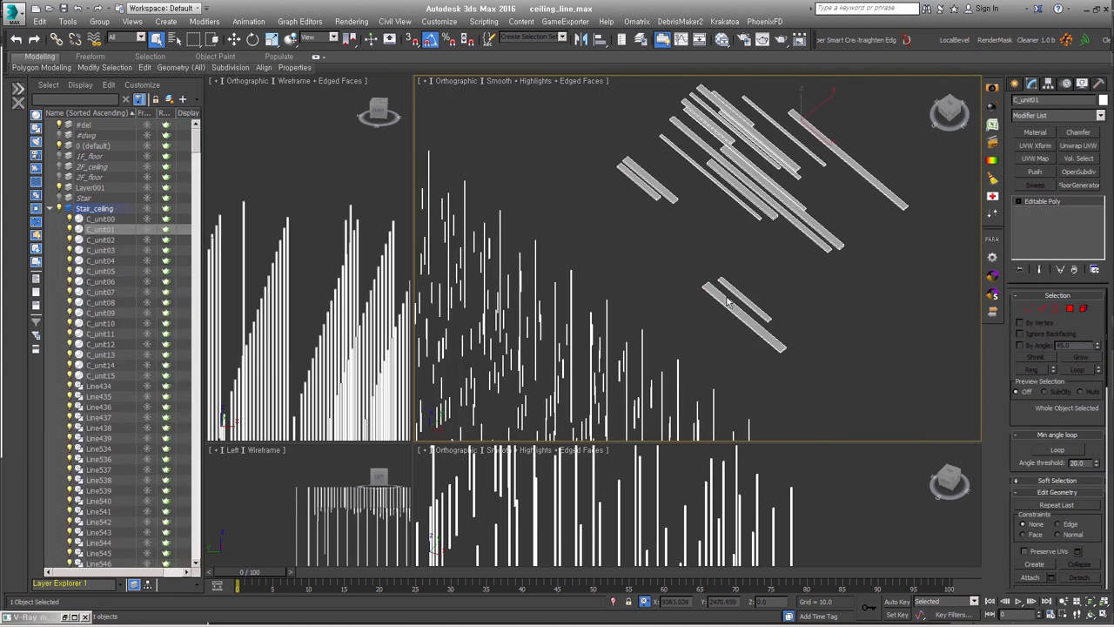
key(m)
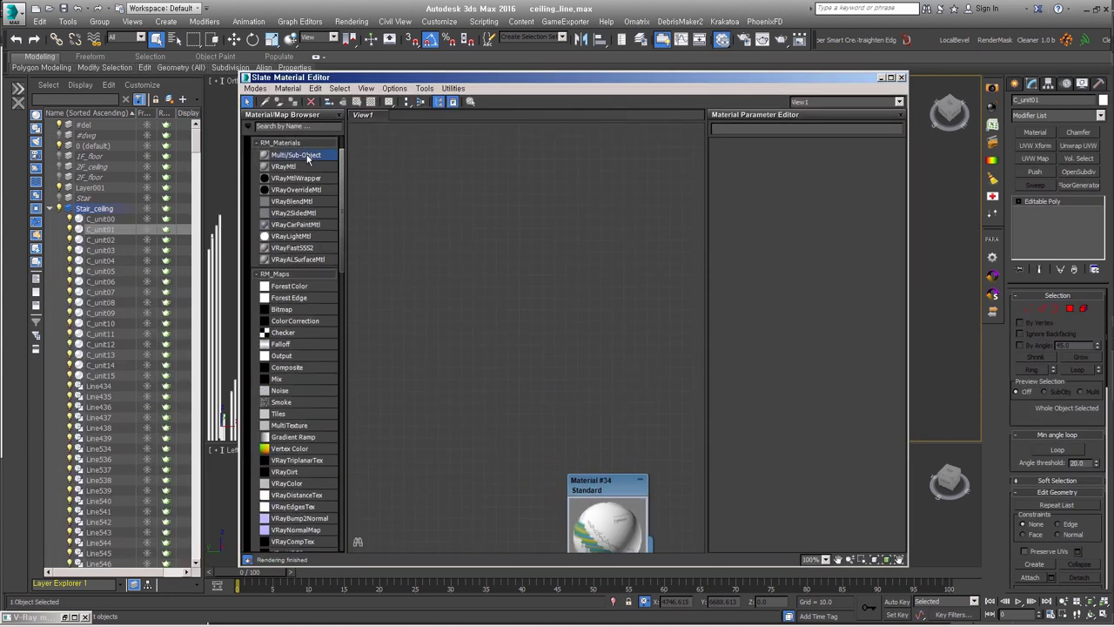
Step: Clear the Slate view by deleting the unused Map #13 and Material #37 nodes
scroll(321, 226, down, 2)
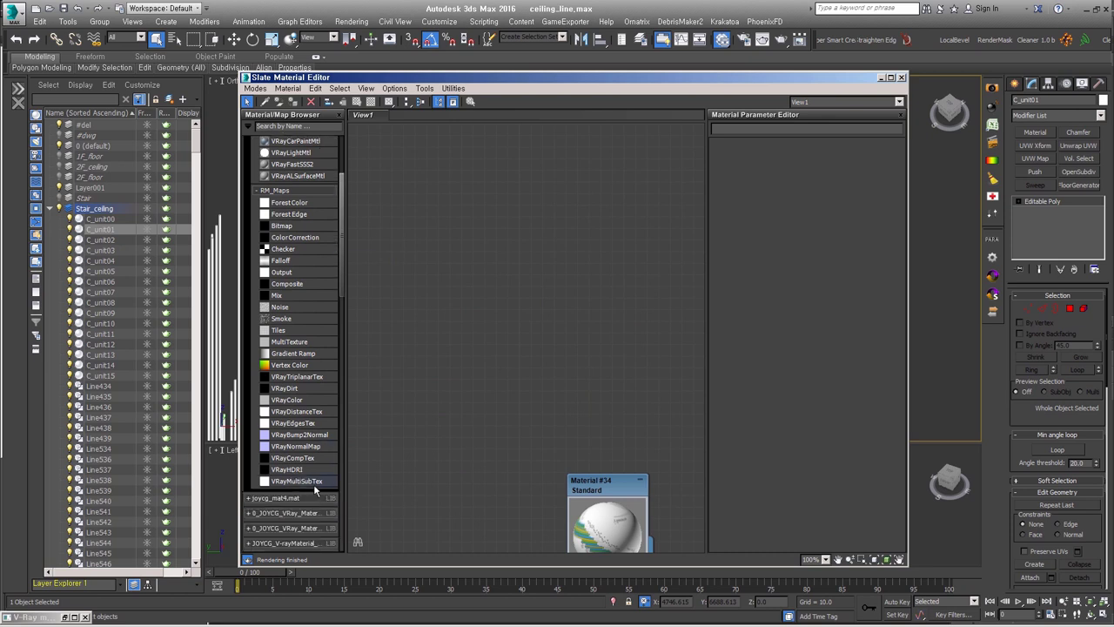
drag(296, 480, 505, 200)
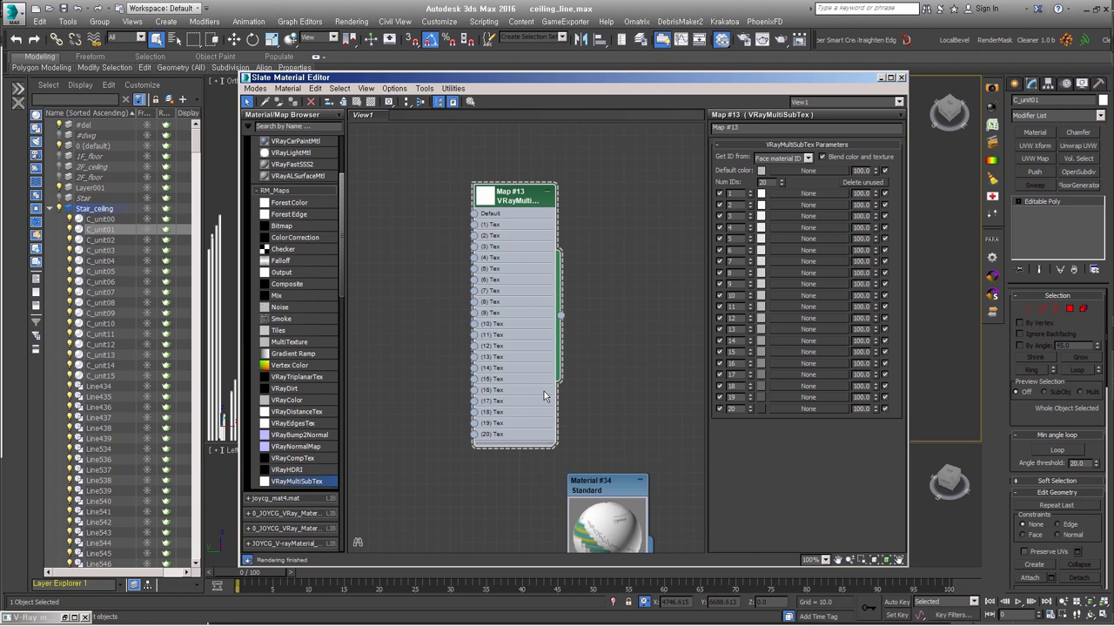
scroll(296, 261, up, 3)
drag(283, 209, 592, 261)
drag(559, 311, 594, 281)
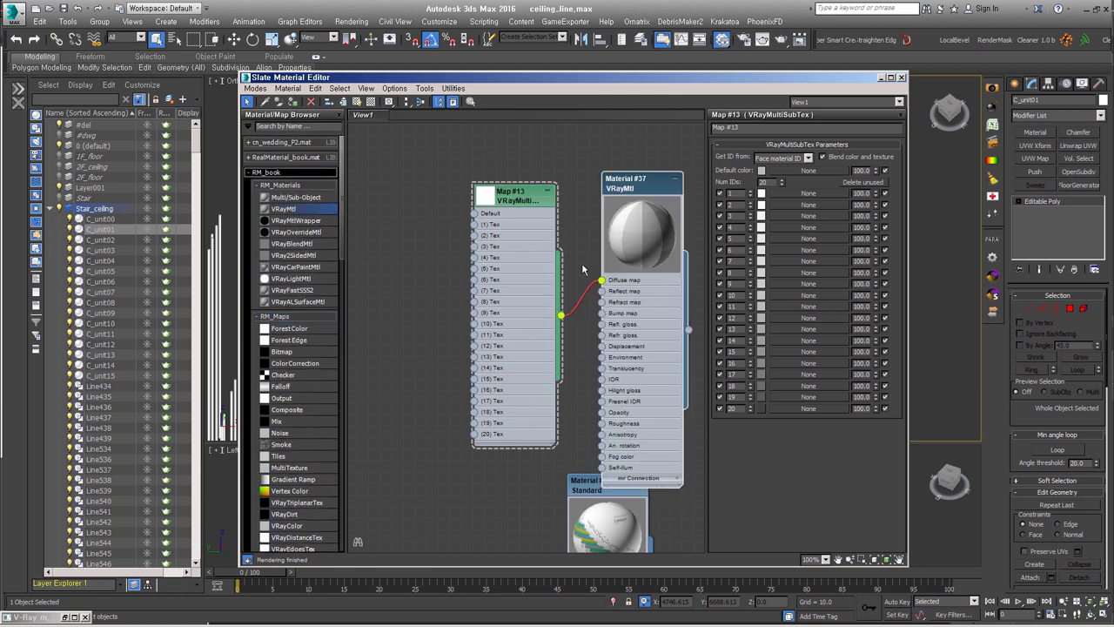
middle_drag(518, 198, 440, 176)
key(Delete)
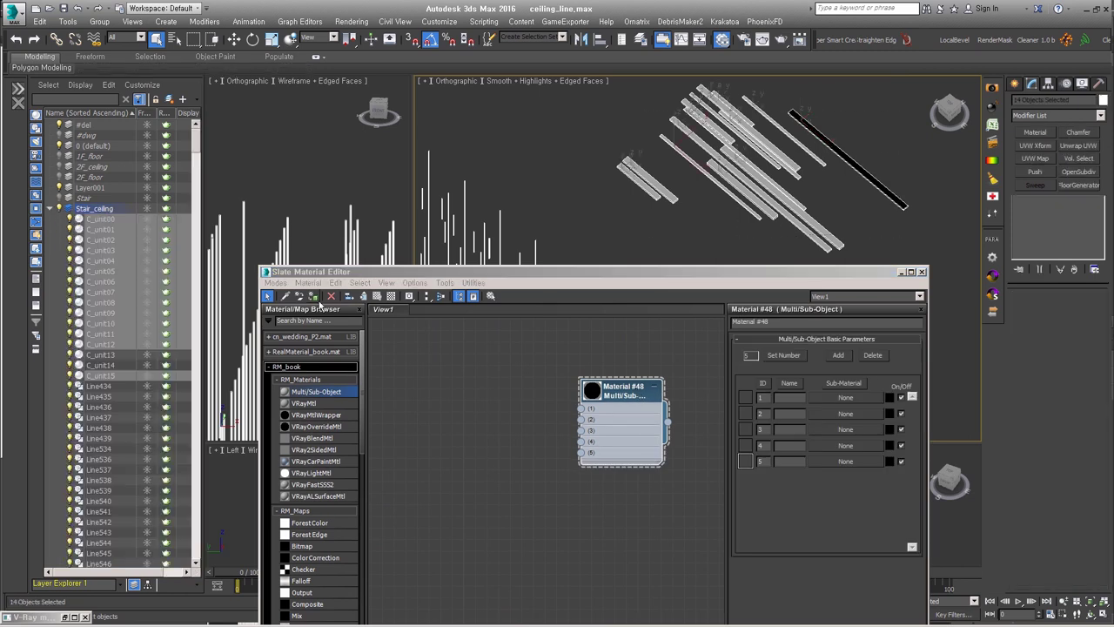
Step: Wire VRayMtl #49–#53 into slots 1–5 of the 'unit' Multi/Sub-Object, then minimize the editor
drag(306, 405, 435, 357)
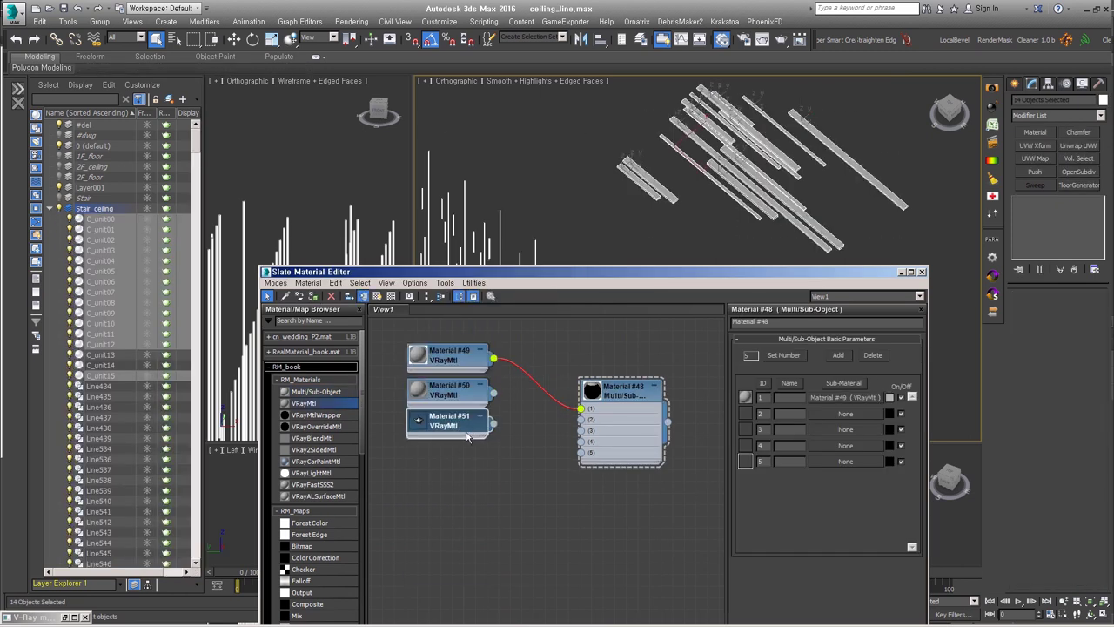
drag(492, 394, 580, 420)
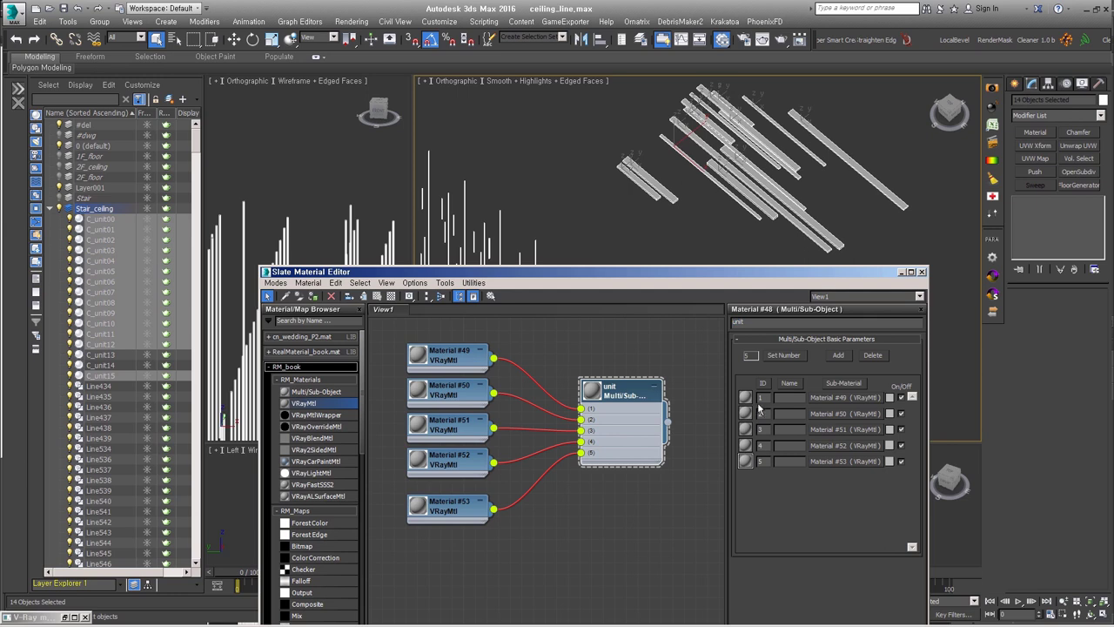
click(640, 560)
double_click(592, 389)
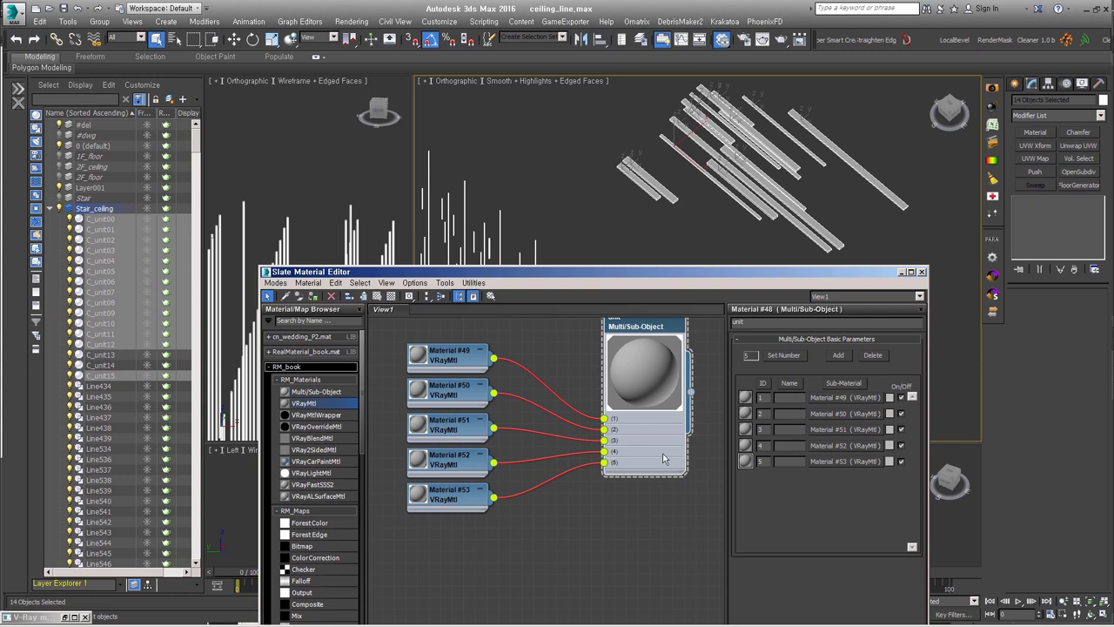
drag(663, 459, 617, 493)
click(903, 272)
click(698, 323)
Step: Frame the scene and select all 54 rail_side shapes, including rail_side02
key(t)
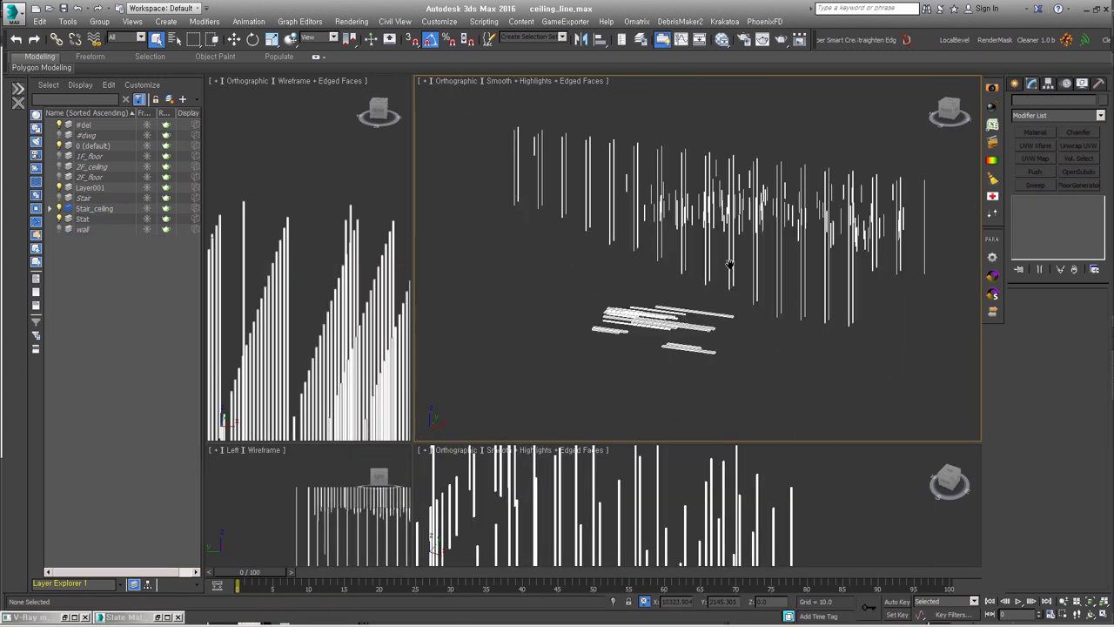
key(ctrl+shift+z)
alt+middle_drag(698, 323, 666, 274)
scroll(740, 210, up, 5)
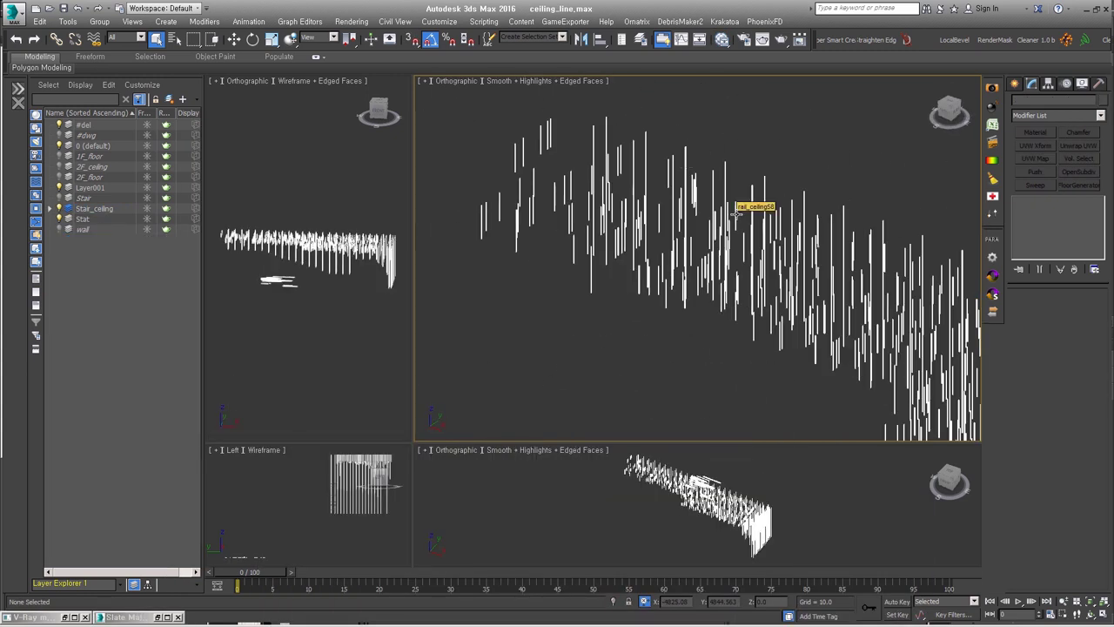
click(735, 209)
scroll(735, 209, up, 3)
alt+middle_drag(735, 209, 814, 332)
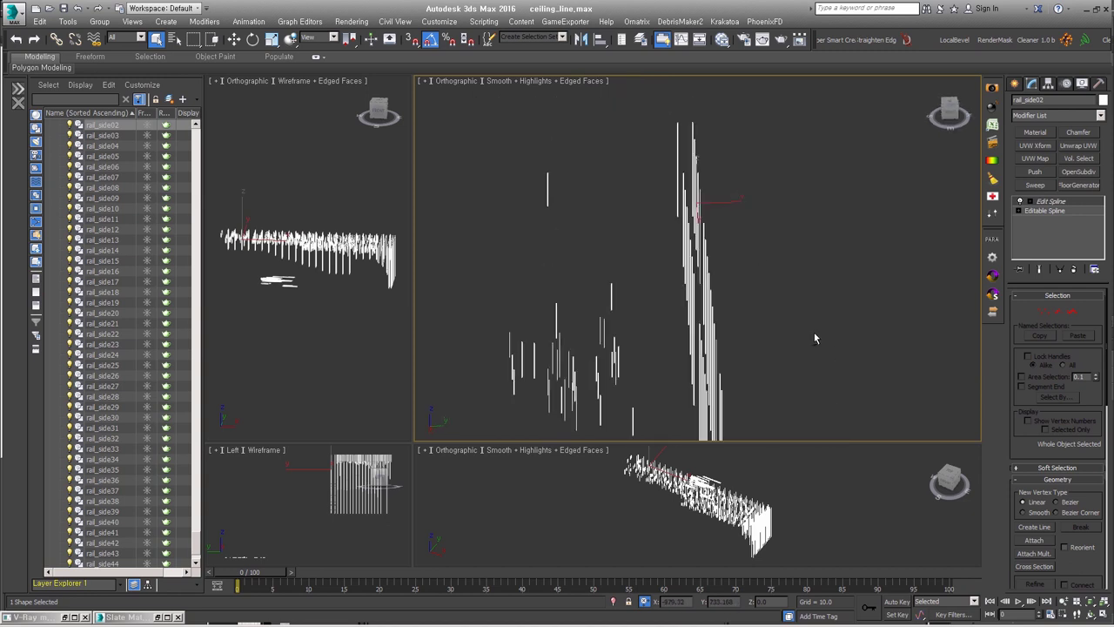
click(1073, 269)
drag(673, 124, 756, 360)
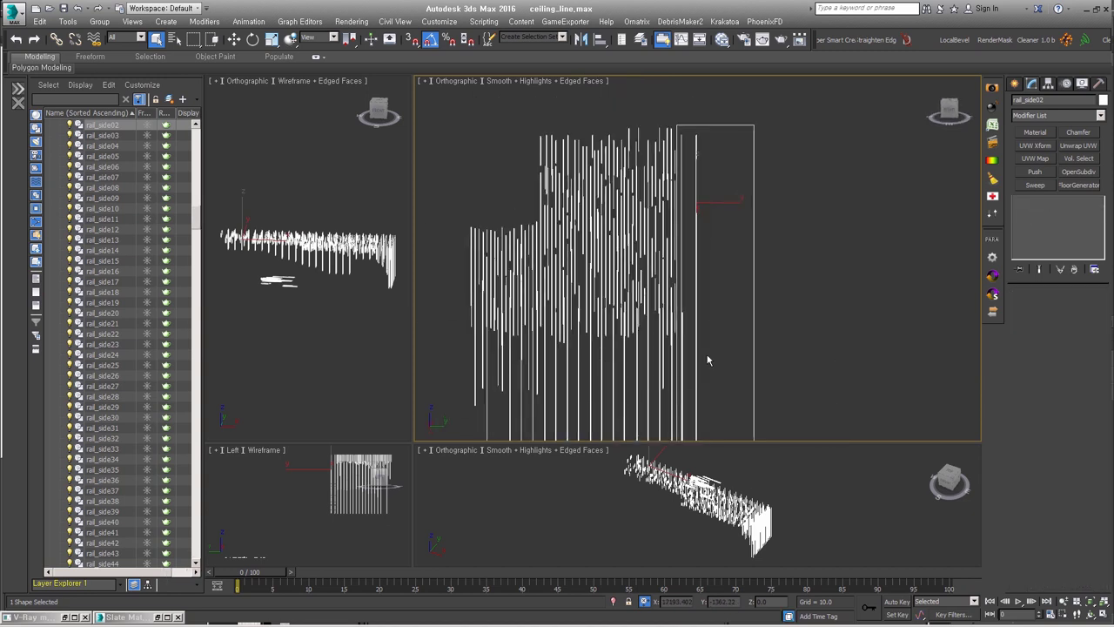
mouse_move(790, 341)
middle_down()
mouse_move(777, 312)
mouse_move(651, 343)
mouse_move(689, 372)
mouse_move(821, 393)
middle_up()
alt+middle_drag(938, 403, 902, 240)
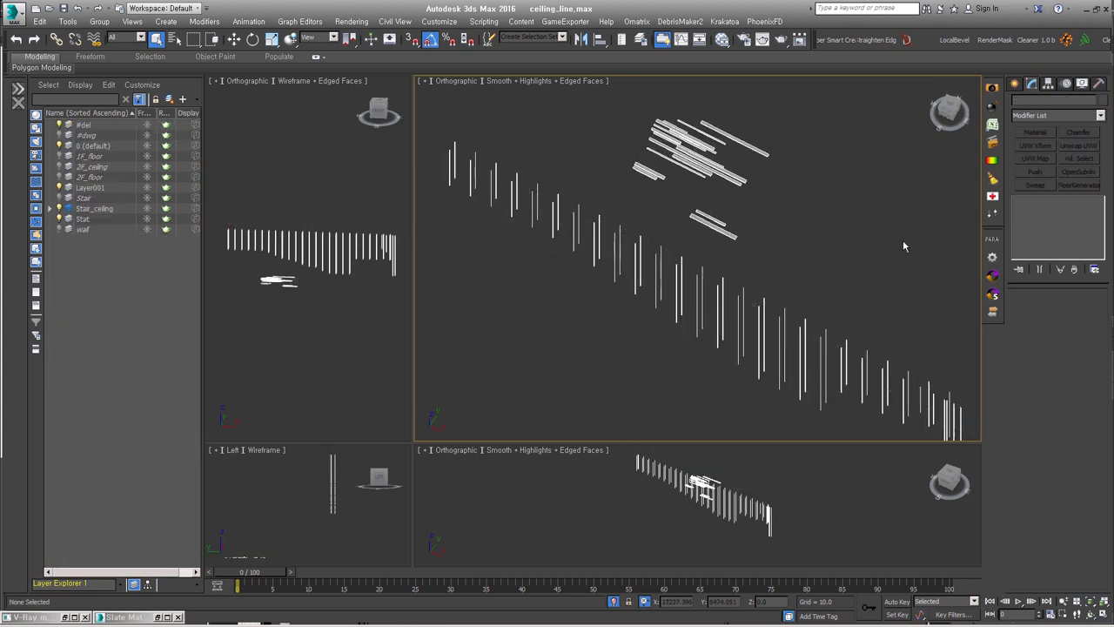
Step: Create RailClone001 and add a Linear 1S generator in its Style Editor
drag(610, 322, 623, 382)
click(1032, 83)
click(1025, 411)
drag(478, 238, 351, 296)
Step: Add a Spline input and a C_unit01 segment to Linear 1S, rotated -90 on X
drag(475, 273, 248, 297)
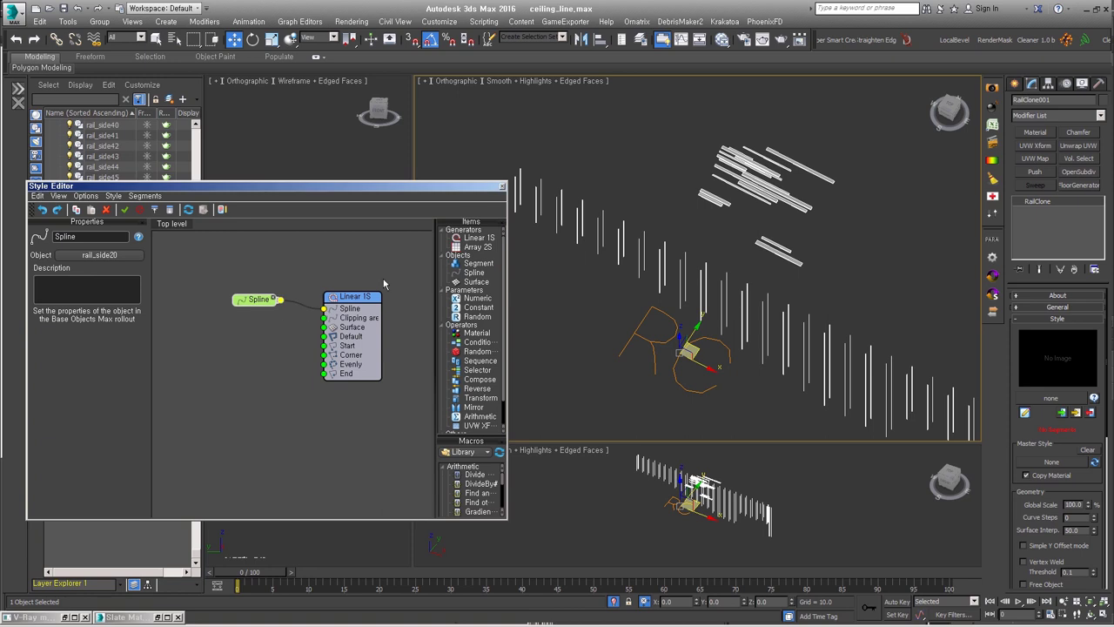
drag(478, 263, 253, 324)
click(120, 232)
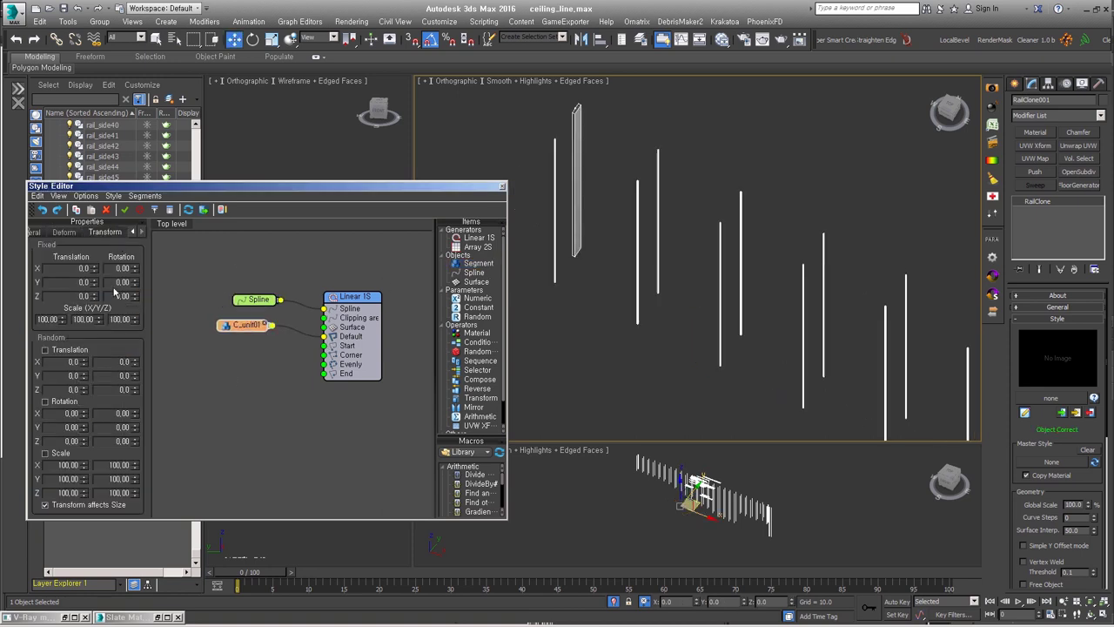
click(210, 325)
click(120, 232)
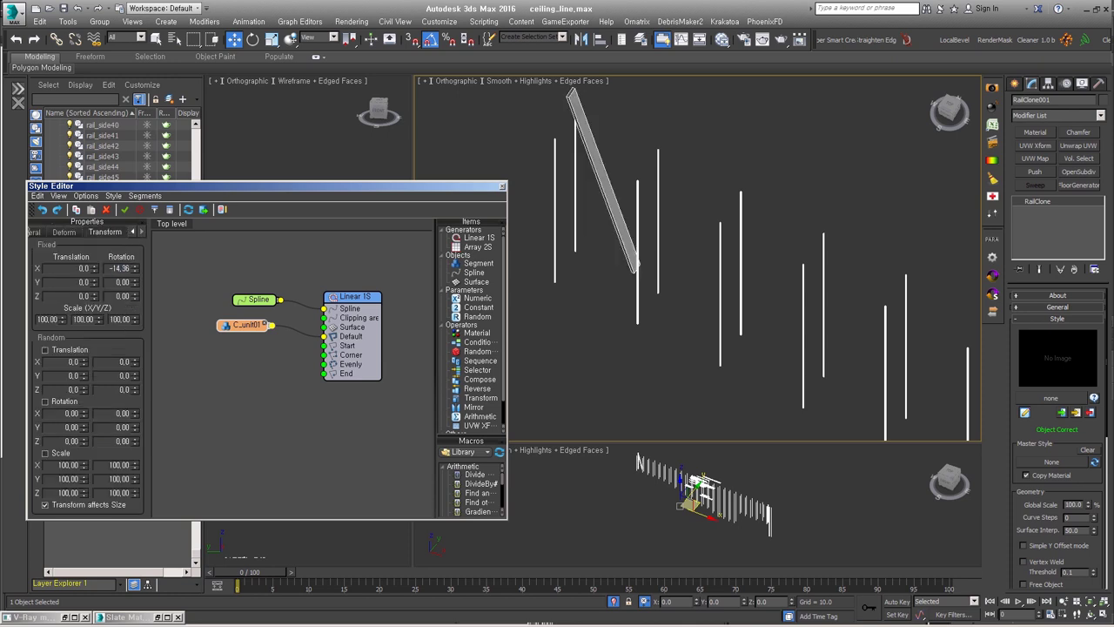
text(-90)
key(Return)
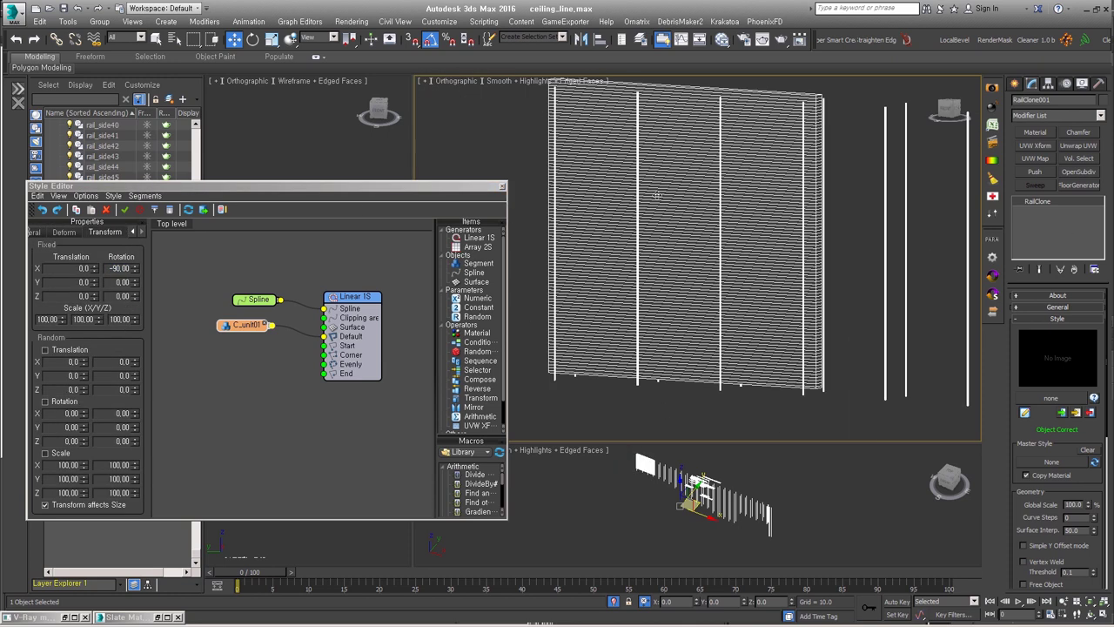
Step: Give the C_unit01 segment 300 right padding and random X translation up to 181.9
click(243, 327)
mouse_move(118, 298)
mouse_down()
mouse_move(112, 36)
mouse_move(68, 338)
mouse_up()
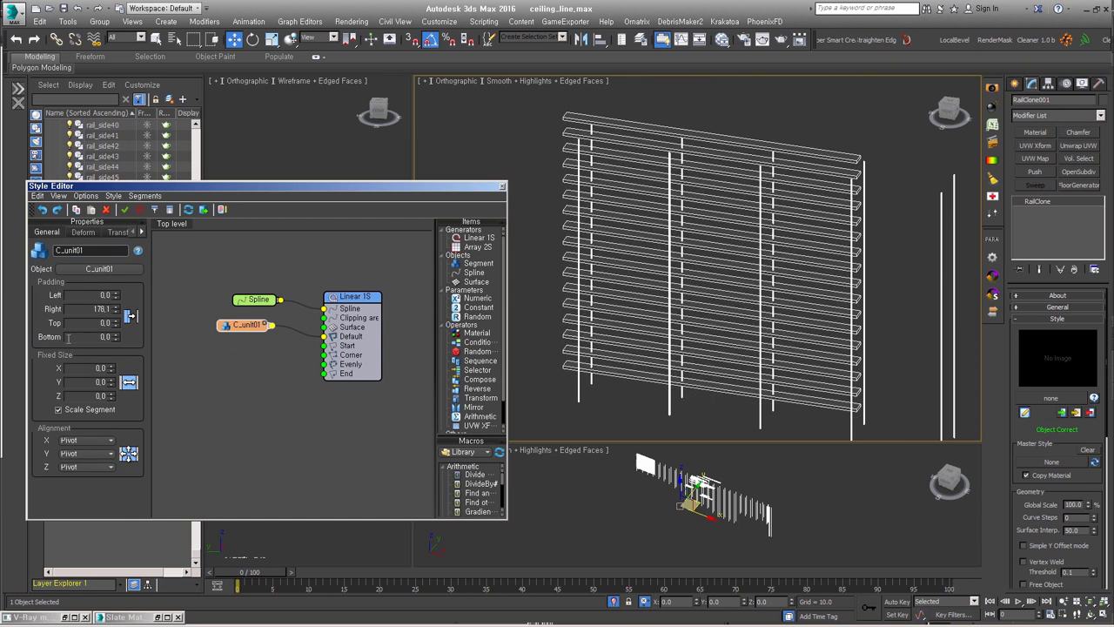
text(0)
key(Return)
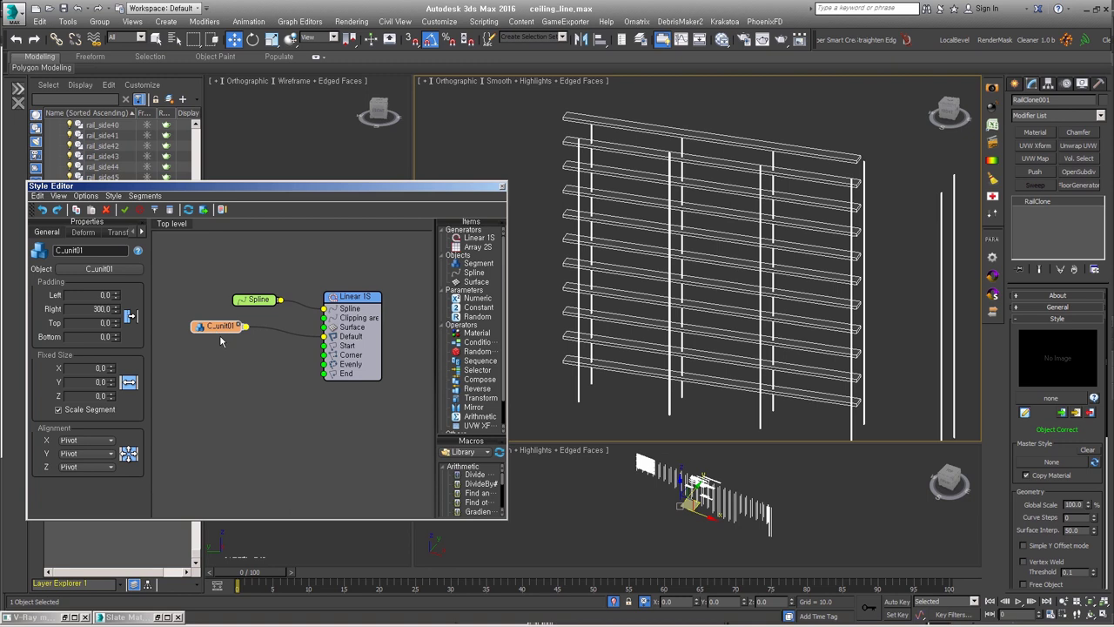
click(120, 231)
click(74, 350)
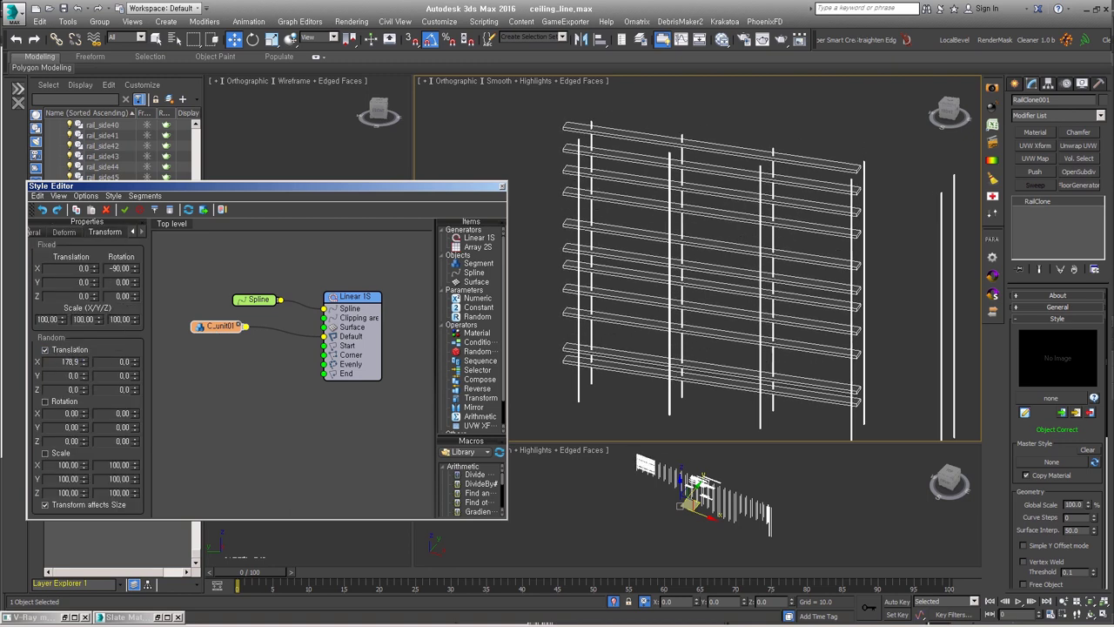
drag(135, 364, 135, 365)
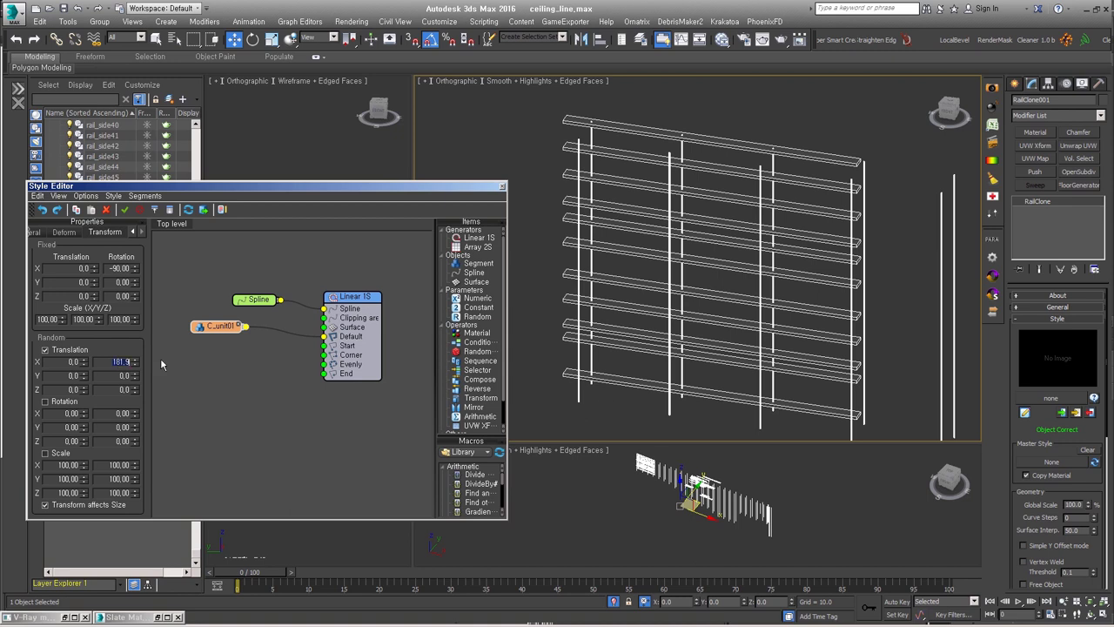
click(217, 325)
right_click(209, 329)
Step: Duplicate the segment node repeatedly into about fourteen C_unit slat nodes, up to C_unit15
click(234, 449)
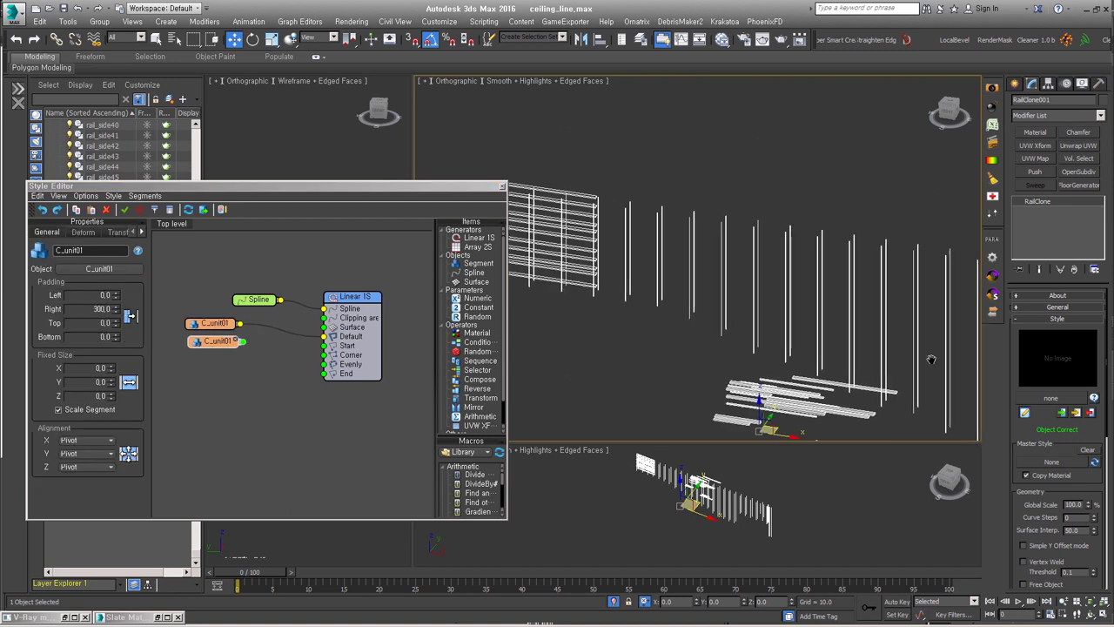
right_click(214, 337)
click(235, 409)
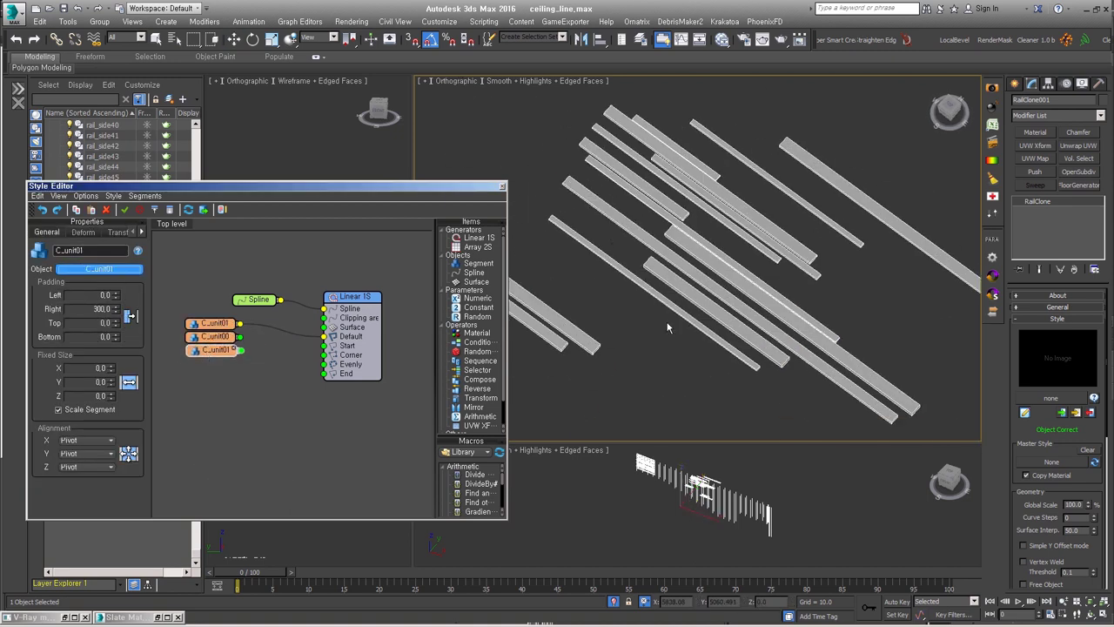
right_click(209, 353)
click(231, 420)
right_click(209, 378)
click(230, 446)
right_click(216, 383)
click(244, 450)
right_click(218, 413)
click(248, 492)
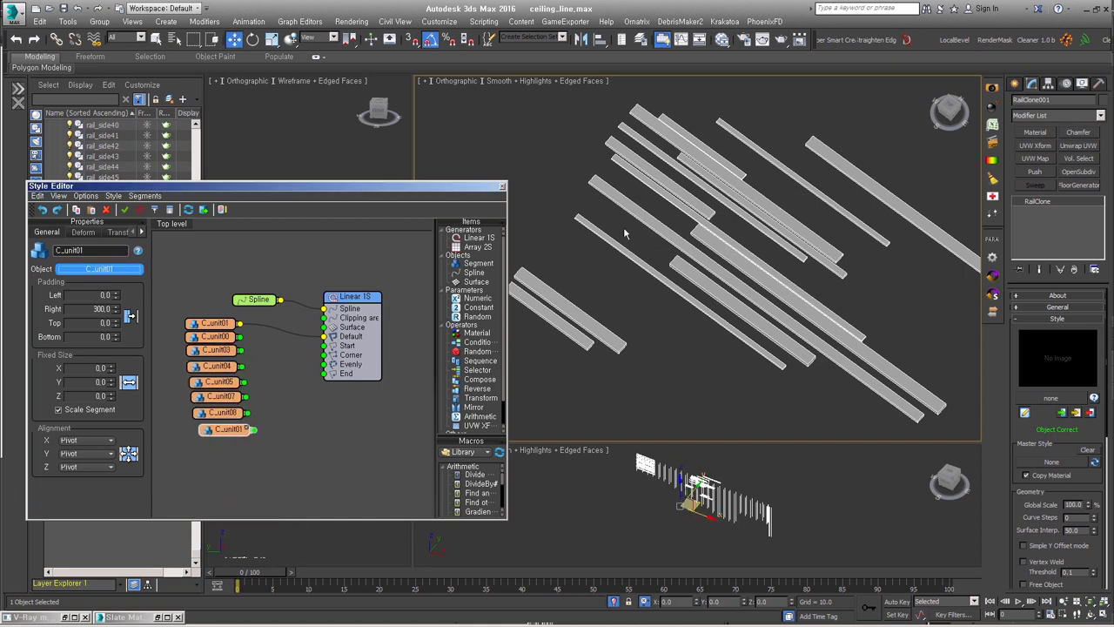
right_click(217, 429)
click(248, 508)
right_click(222, 445)
click(257, 525)
right_click(235, 396)
click(262, 453)
right_click(233, 421)
click(261, 473)
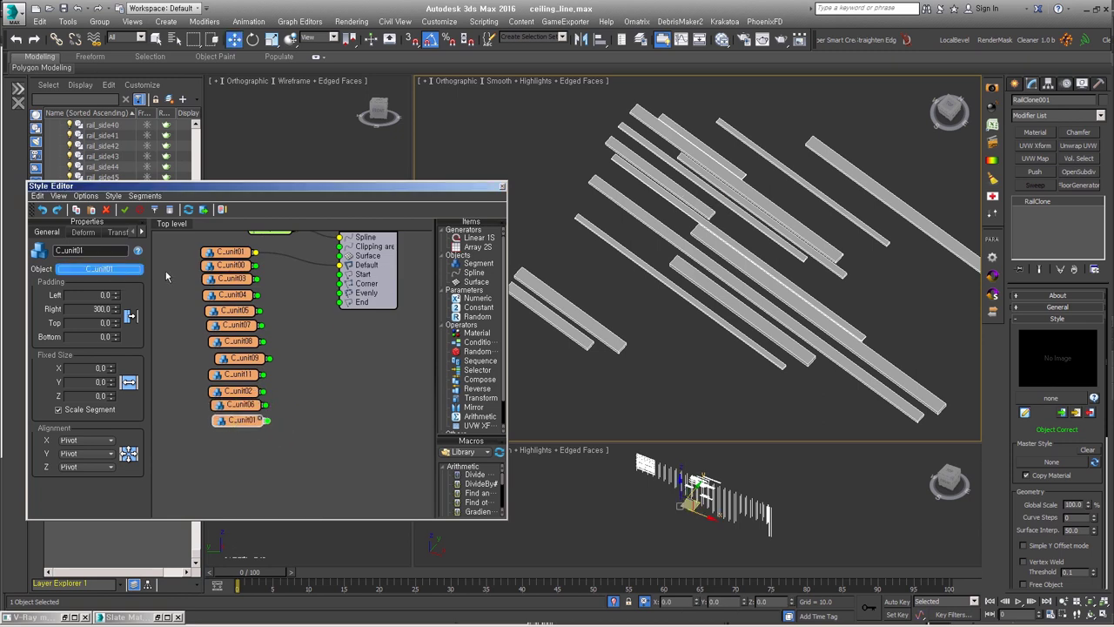
right_click(255, 448)
click(261, 487)
Step: Wire every C_unit segment through a Randomize node into Linear 1S's Default input
drag(477, 350, 296, 348)
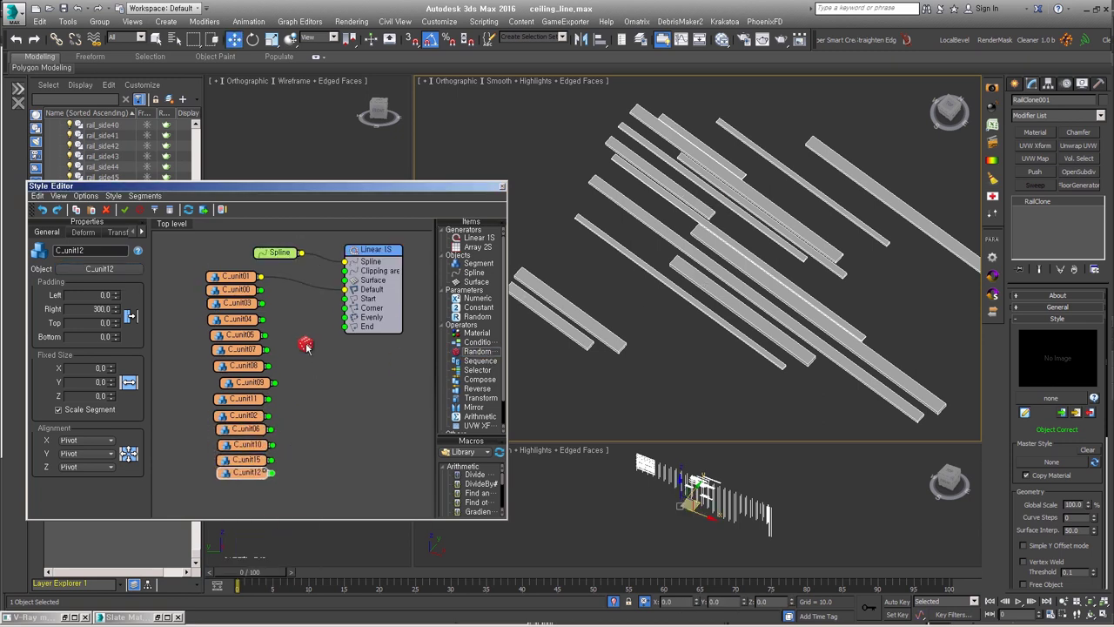
drag(259, 303, 279, 357)
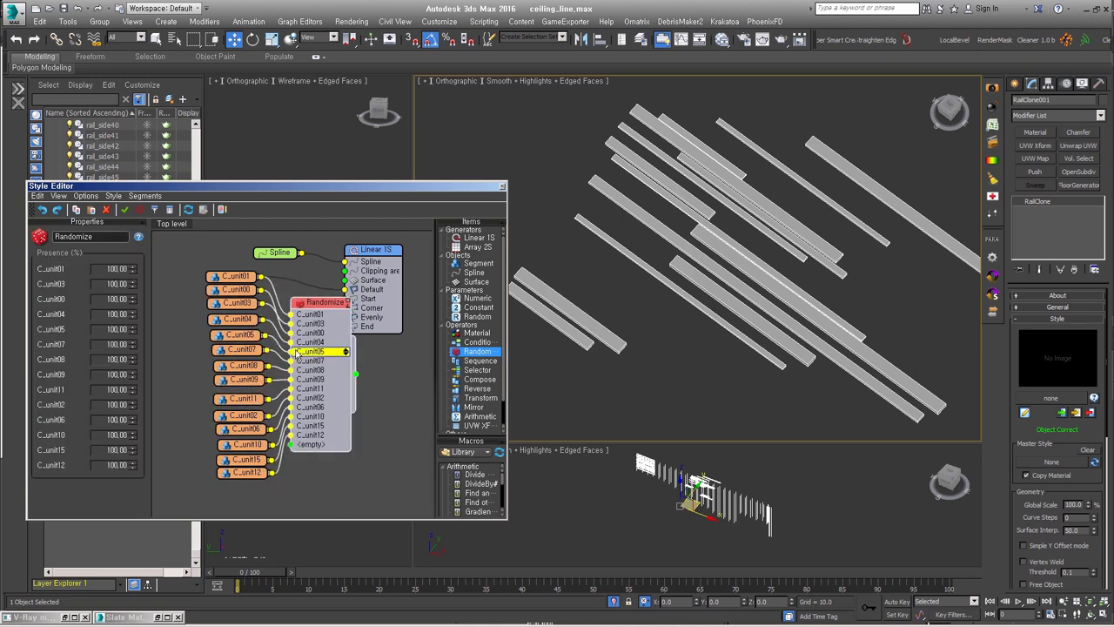
drag(308, 296, 255, 297)
click(255, 297)
drag(327, 366, 380, 287)
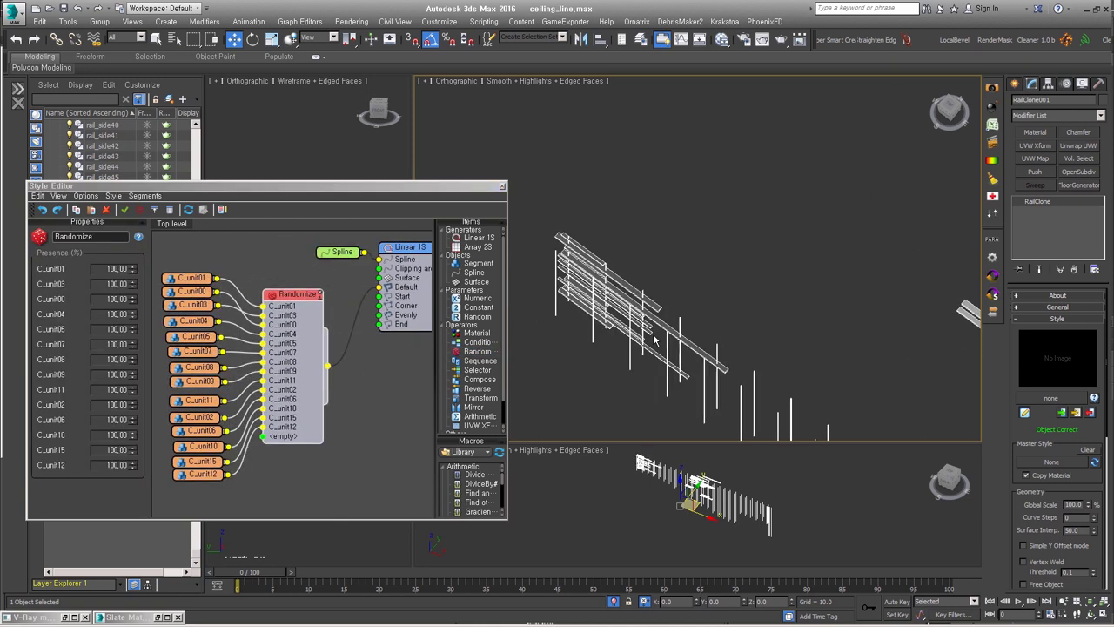
click(335, 347)
scroll(335, 348, down, 2)
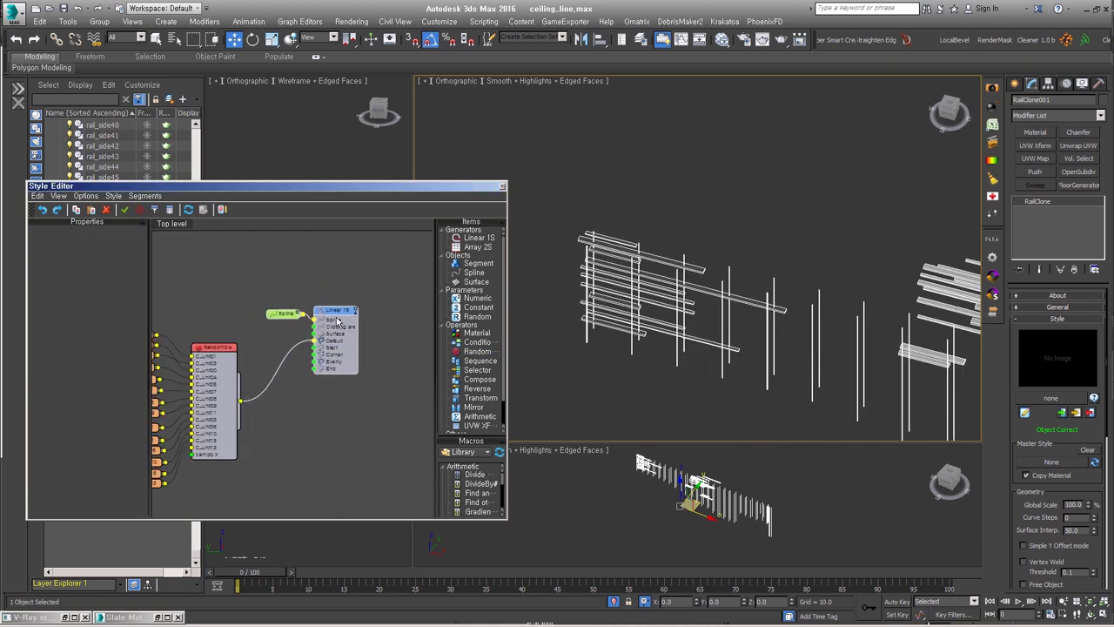
scroll(338, 322, up, 2)
Step: Add a second Randomize node and an X-axis Mirror node to the graph
drag(477, 350, 306, 389)
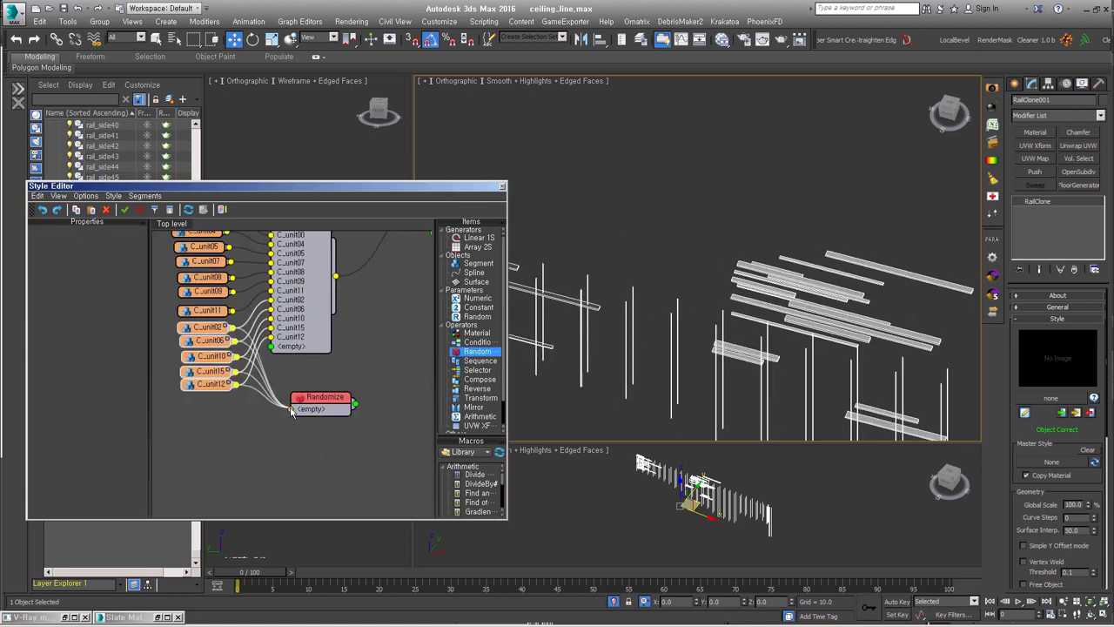
scroll(340, 376, down, 1)
click(302, 371)
drag(486, 406, 333, 278)
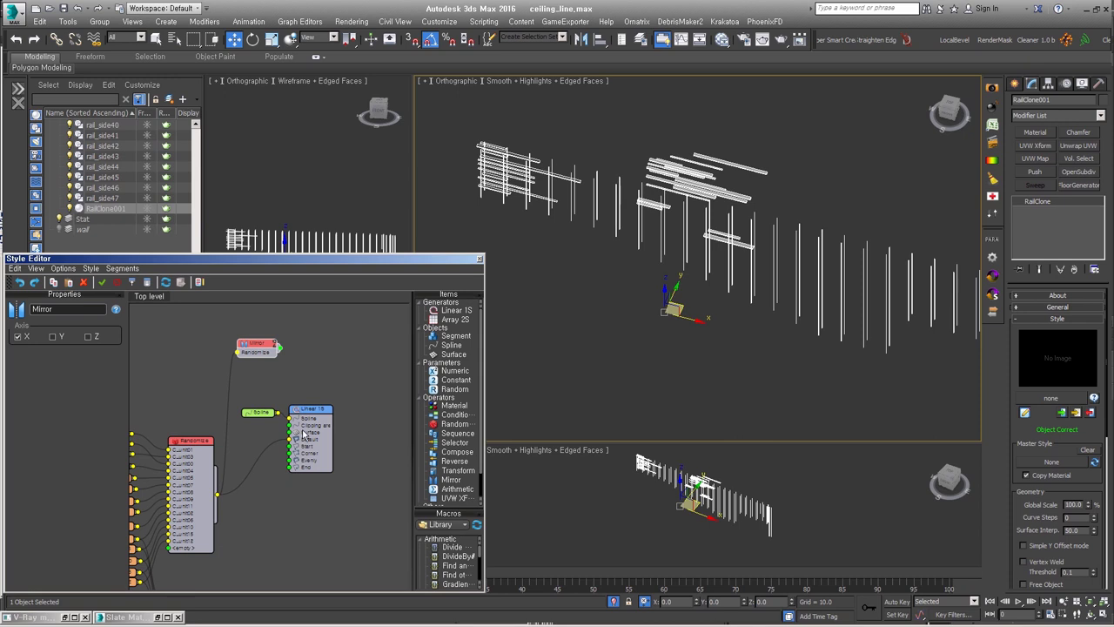
Step: Paste two Spline+Linear 1S pairs, set the Mirror to Z and assign another rail_side spline
middle_drag(889, 354, 858, 354)
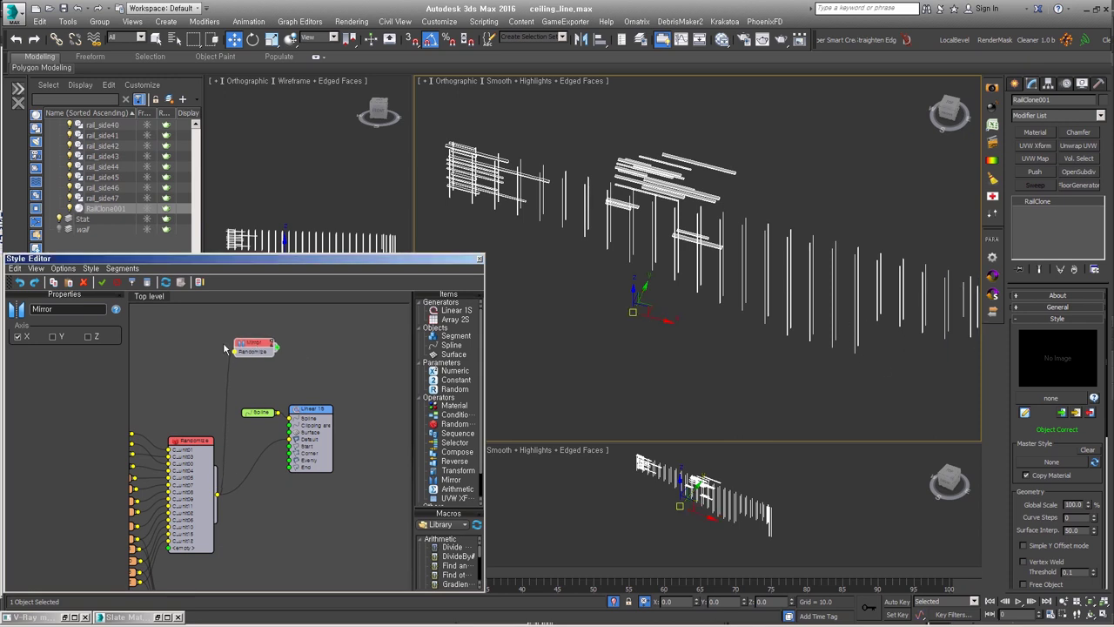
right_click(315, 416)
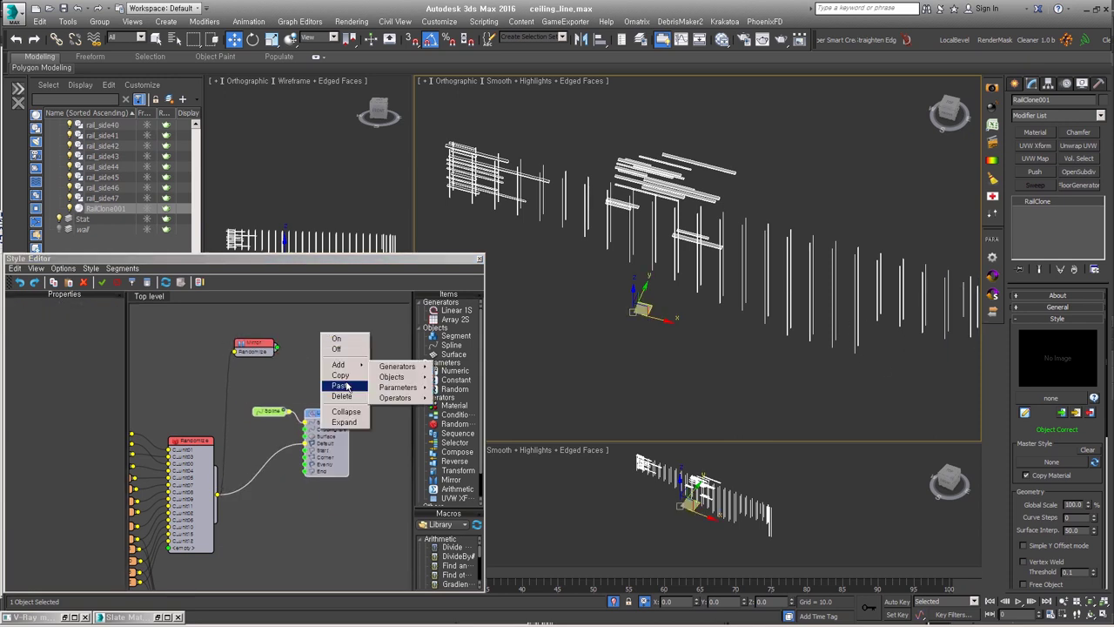
click(348, 386)
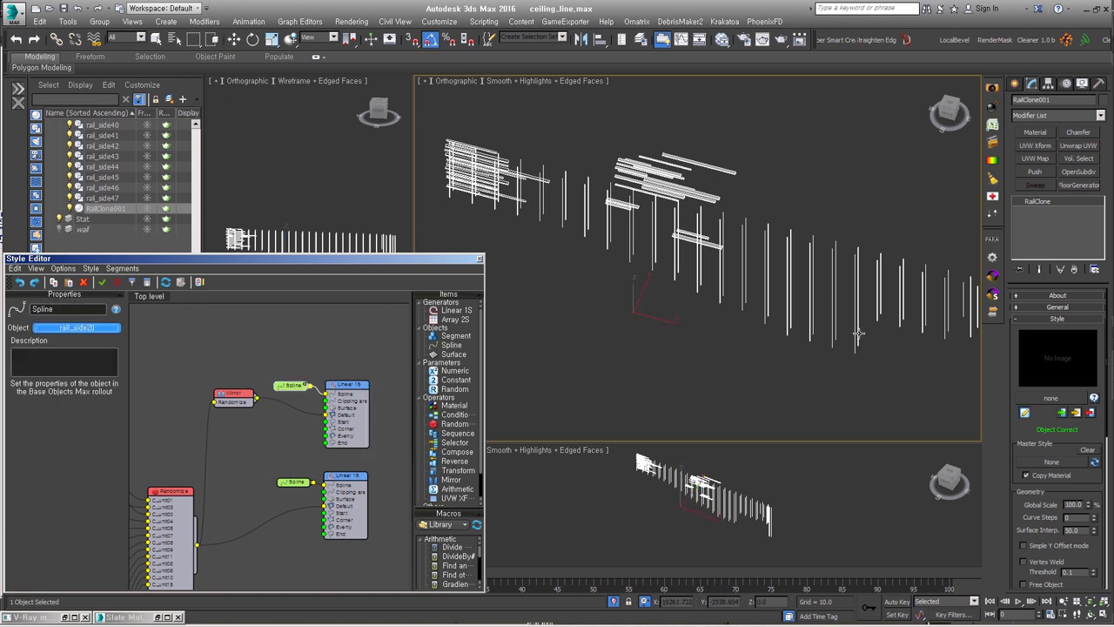
click(237, 375)
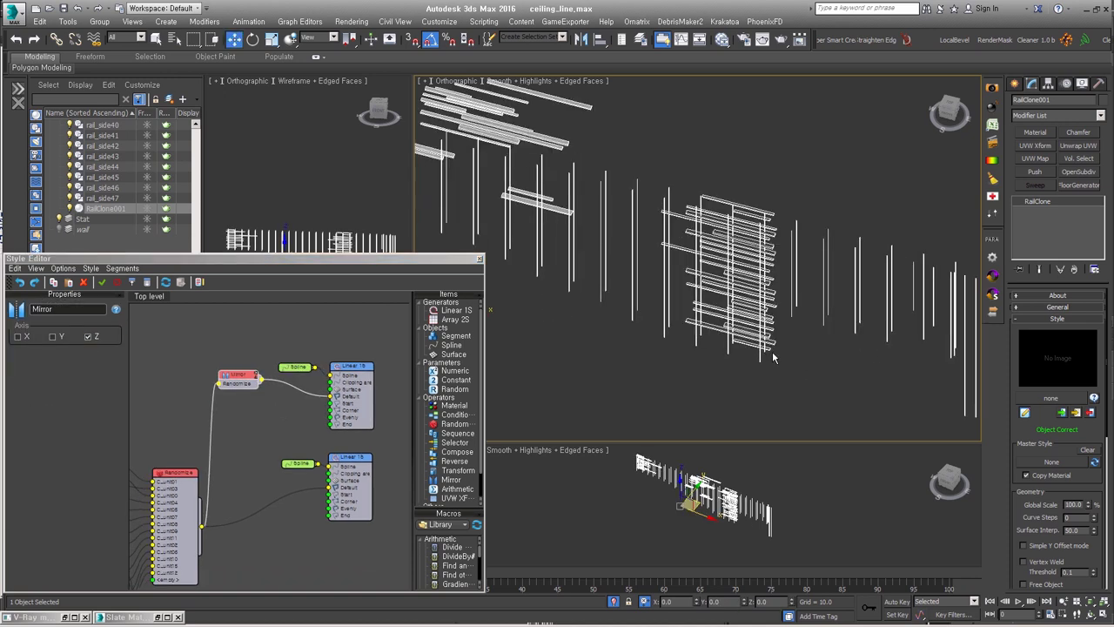
middle_drag(337, 470, 337, 400)
right_click(338, 401)
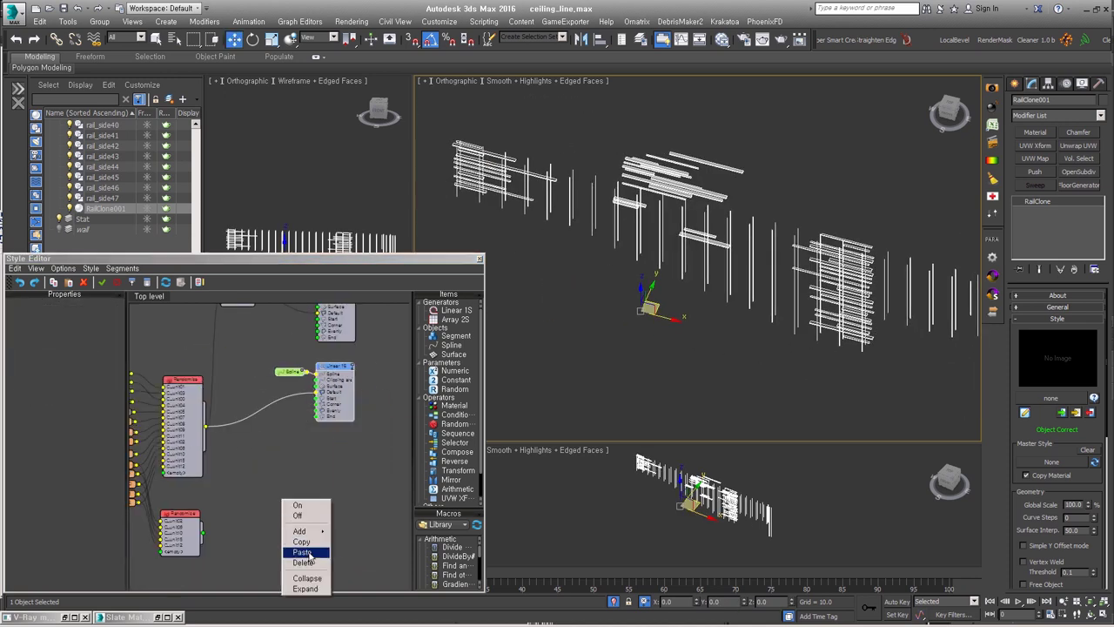
click(322, 561)
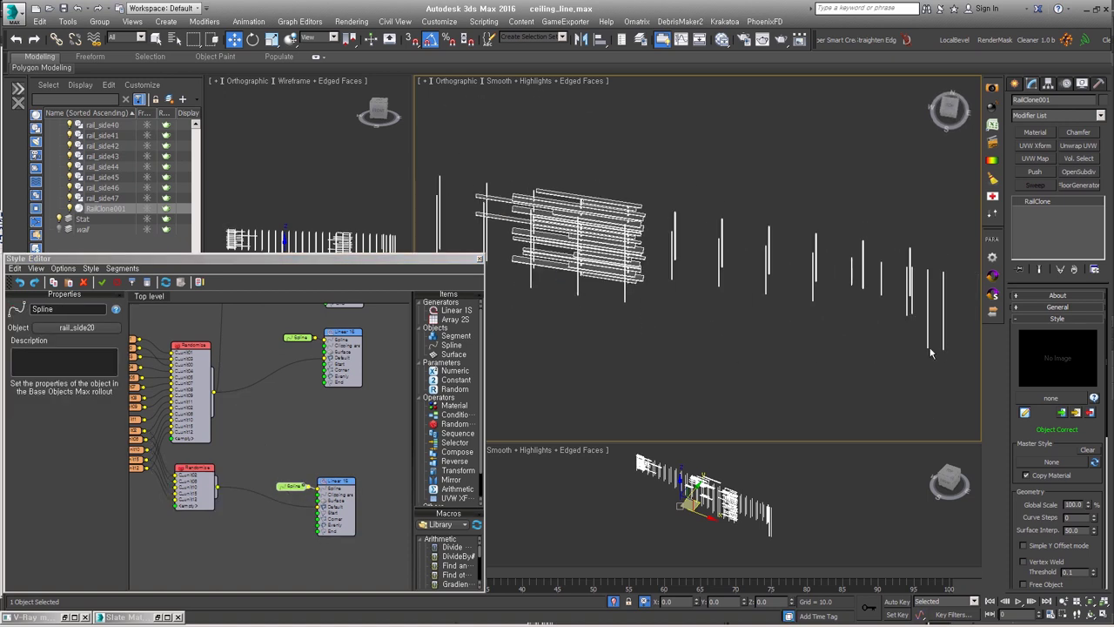
click(76, 328)
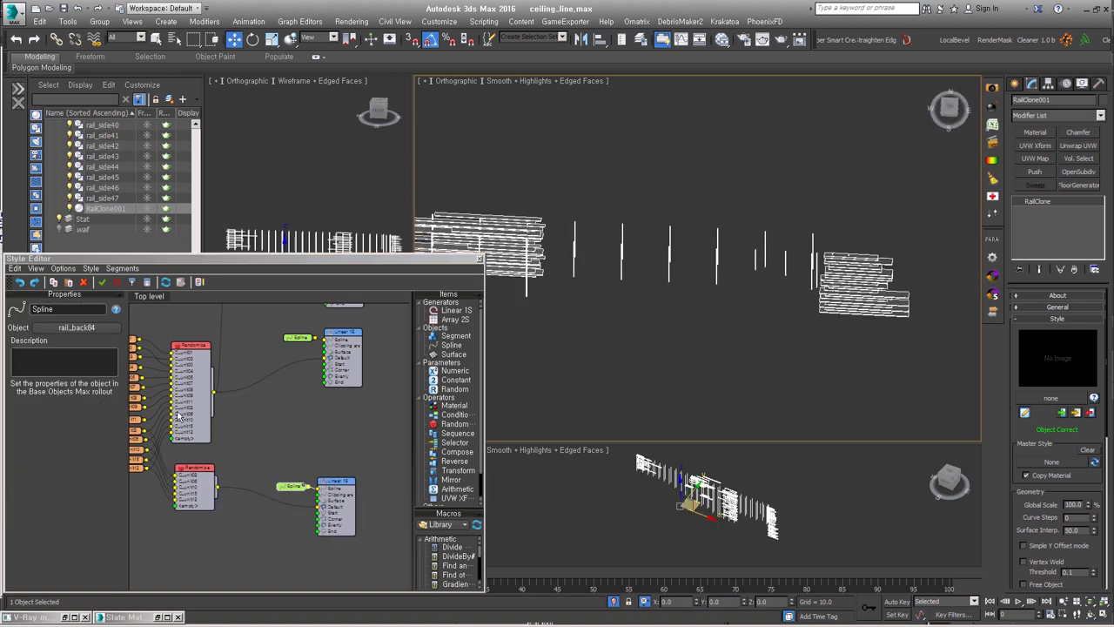
click(762, 241)
Step: Paste one more Spline+Linear 1S pair and wire the Randomize node into the new generators
right_click(282, 410)
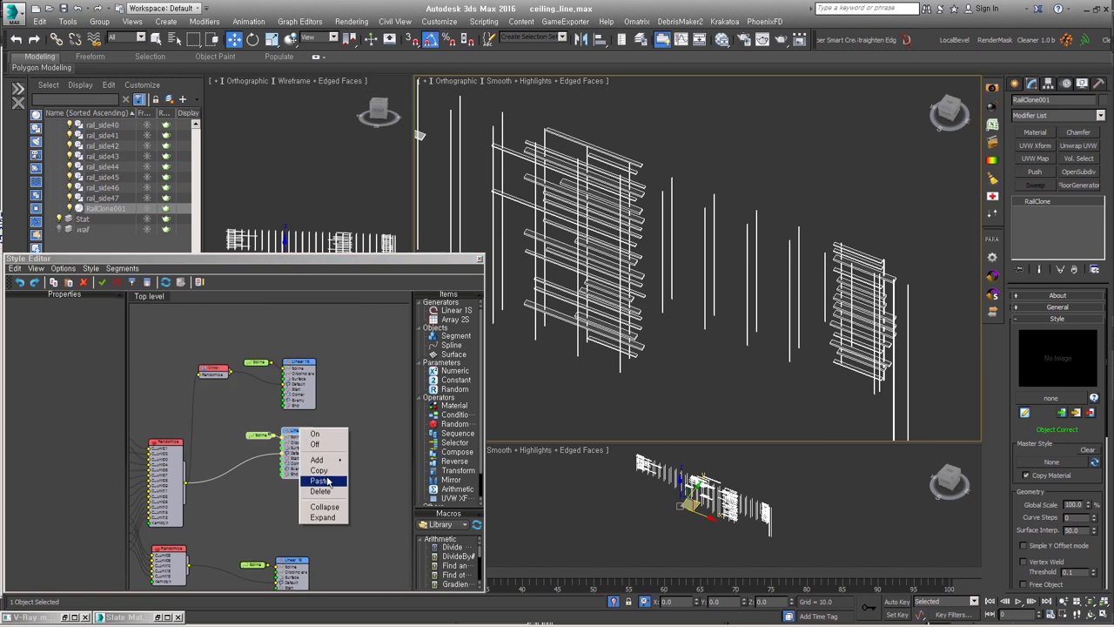
scroll(235, 323, down, 3)
right_click(235, 324)
click(255, 376)
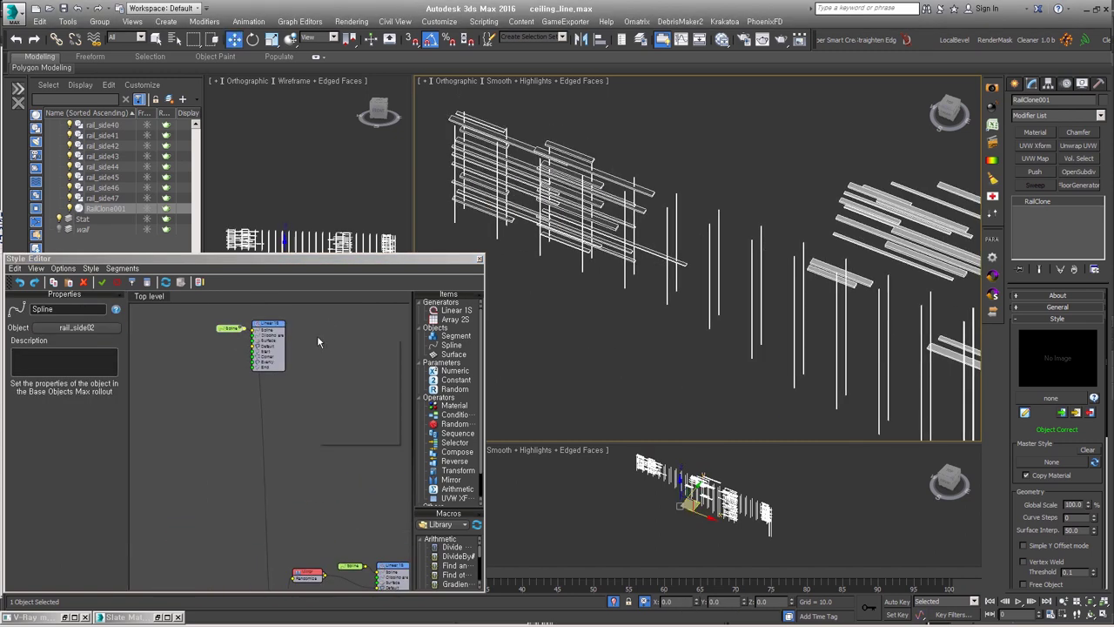
click(323, 418)
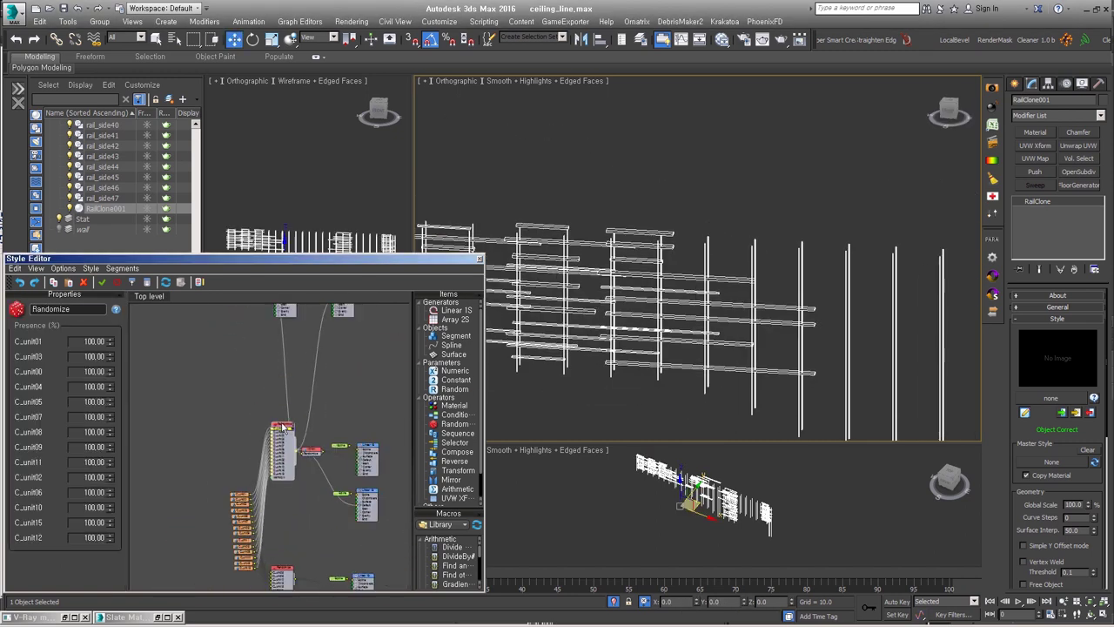
drag(273, 492, 307, 388)
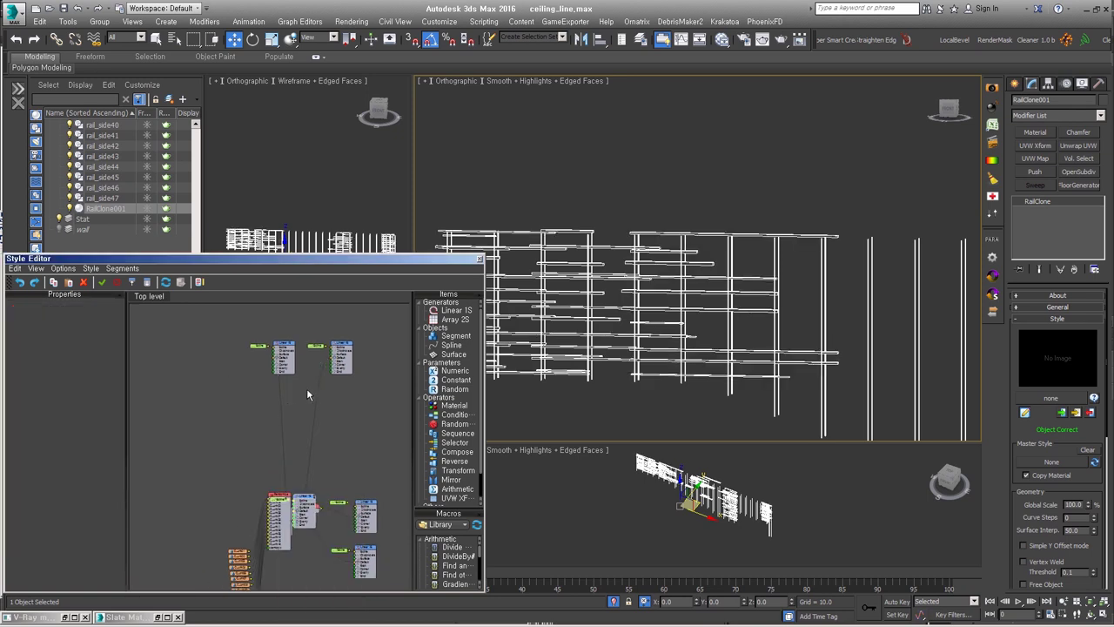
scroll(300, 412, up, 2)
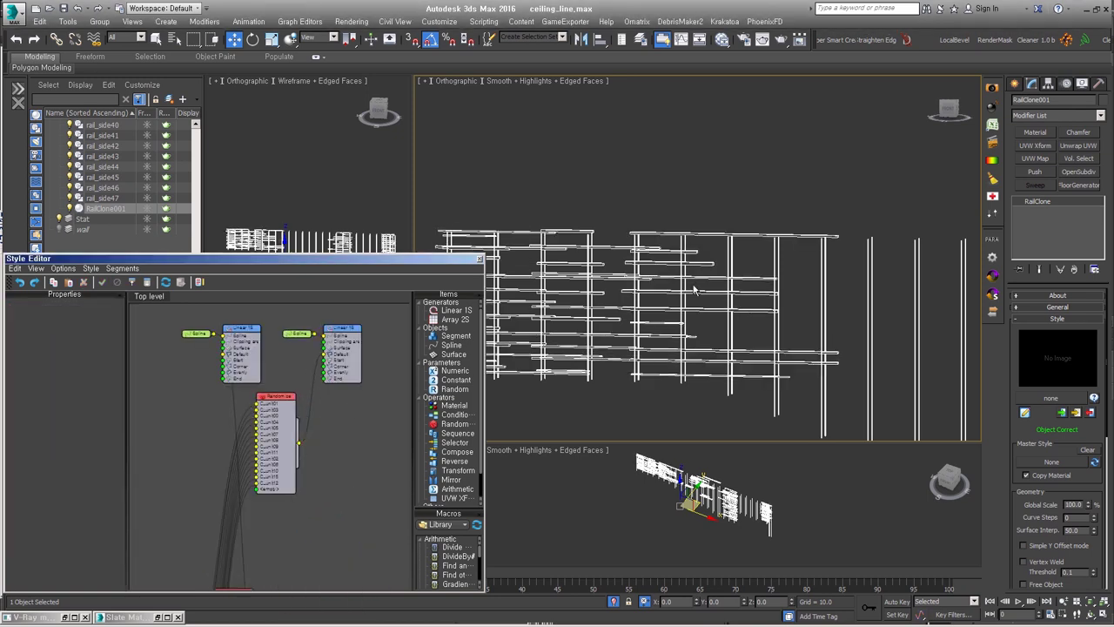
right_click(110, 342)
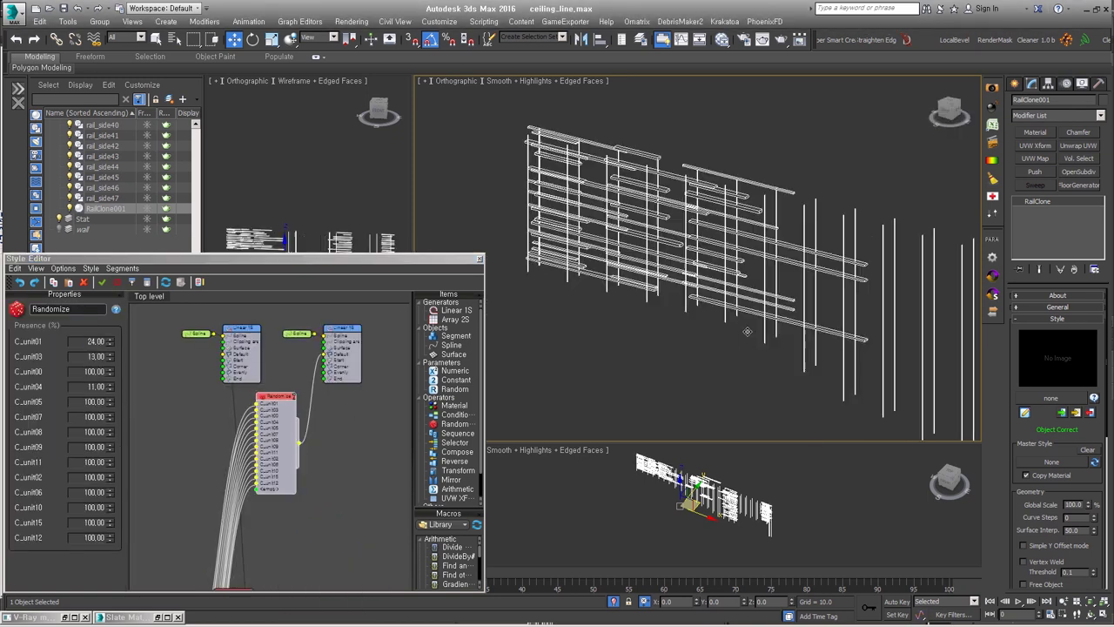
Step: Add Spline nodes for rail_side04 and rail_side07 and paste a connected spline-generator pair
right_click(340, 336)
click(362, 373)
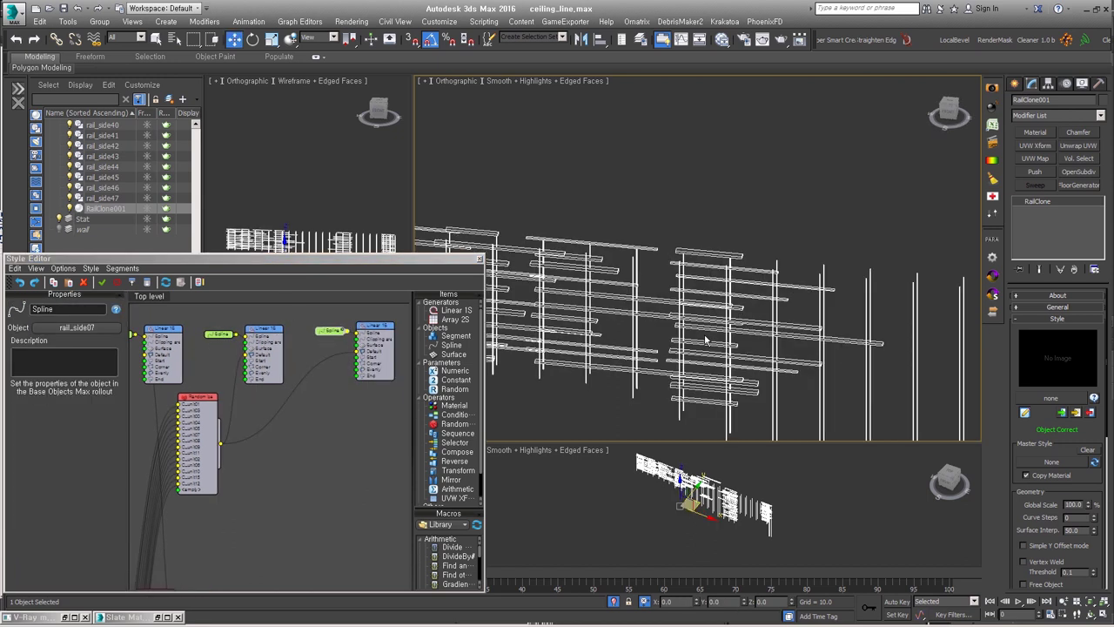
middle_drag(352, 342, 293, 402)
click(729, 180)
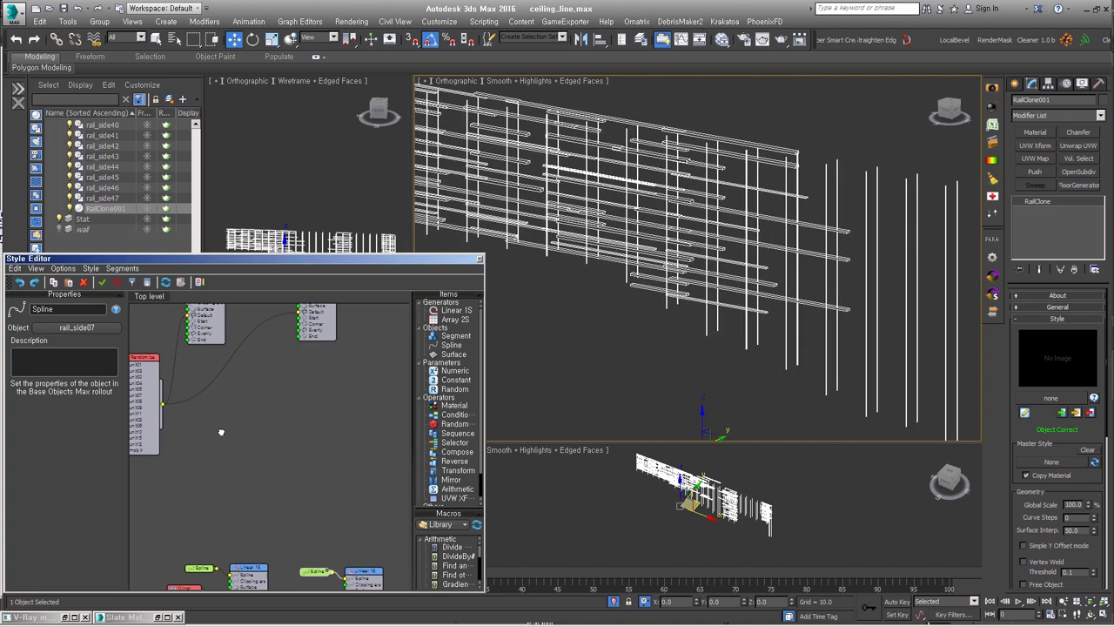
right_click(242, 468)
click(273, 522)
click(336, 417)
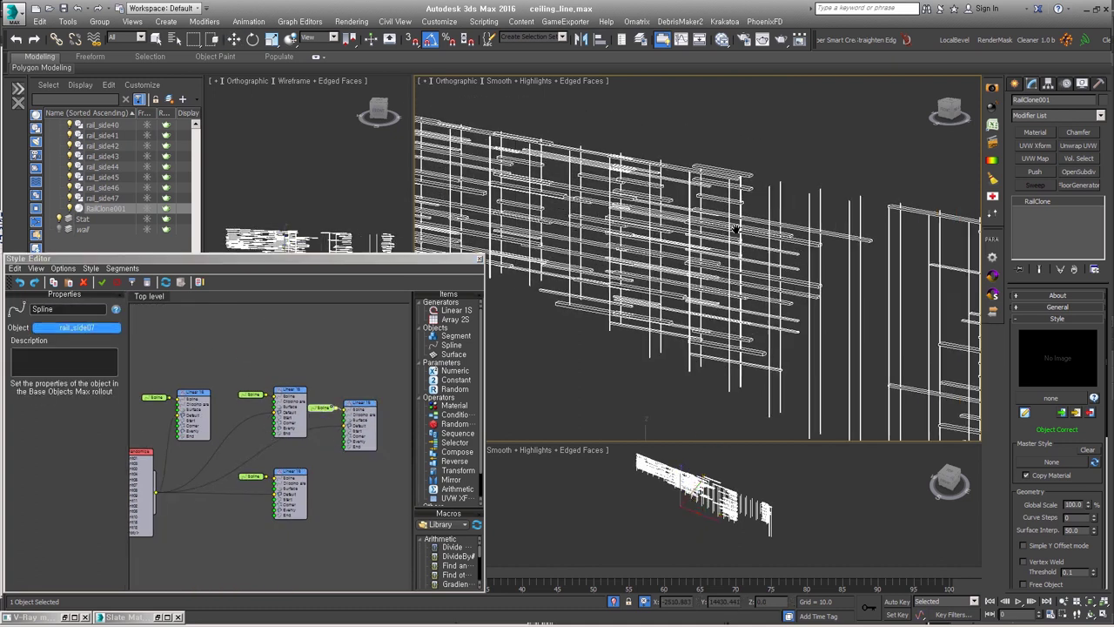
Step: Paste and redo several more Spline+Linear 1S pairs, extending slats to rails like rail_side13
key(ctrl+v)
key(ctrl+z)
key(ctrl+z)
key(ctrl+z)
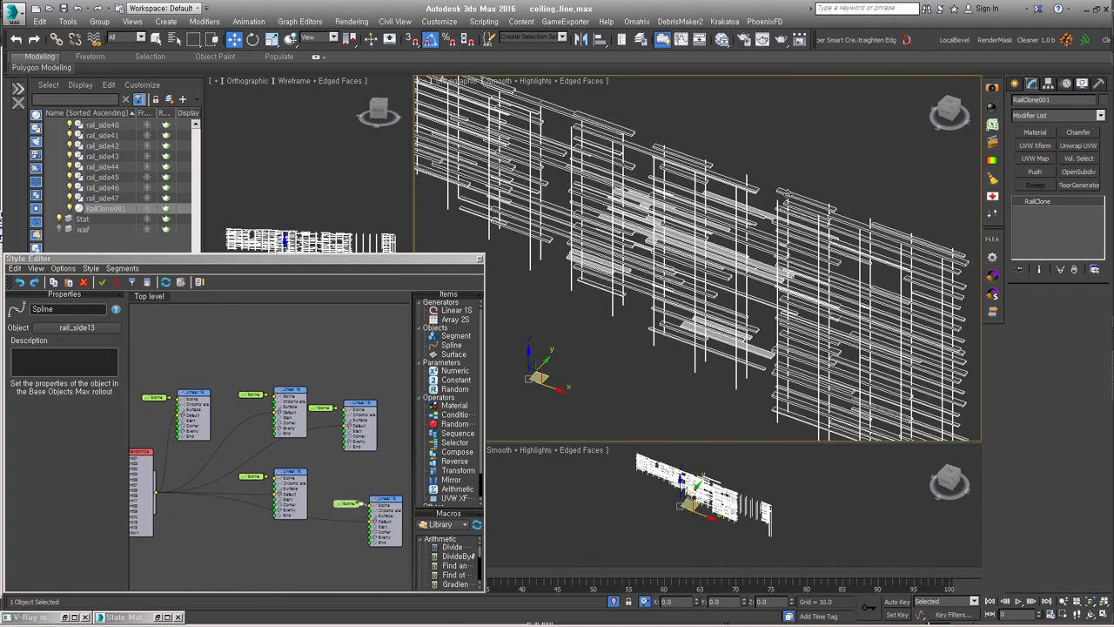
key(ctrl+y)
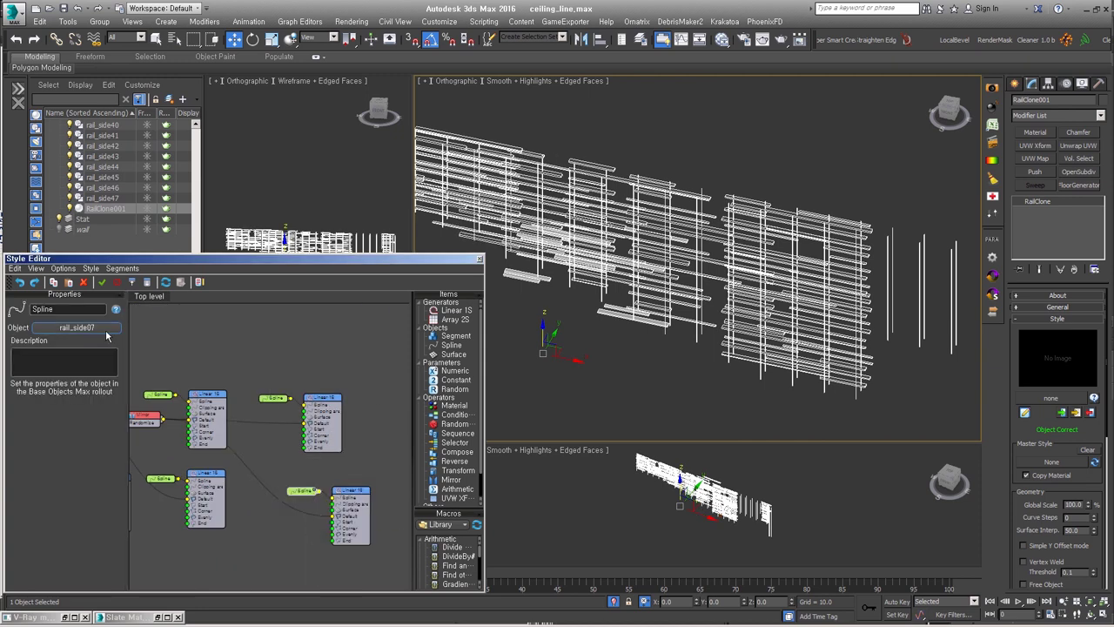
key(ctrl+y)
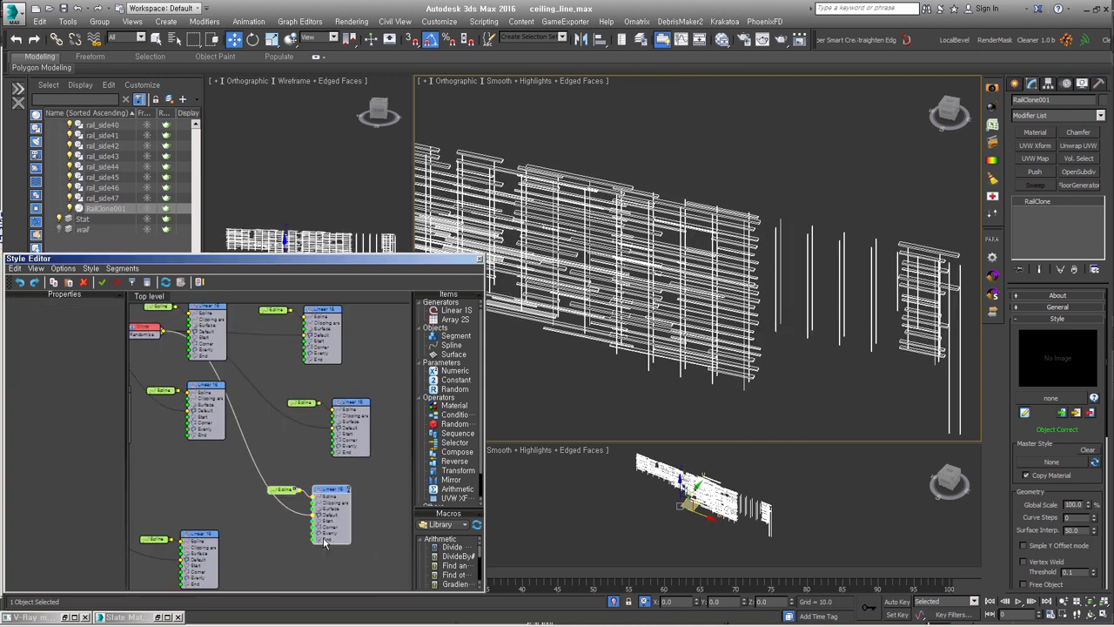
key(ctrl+y)
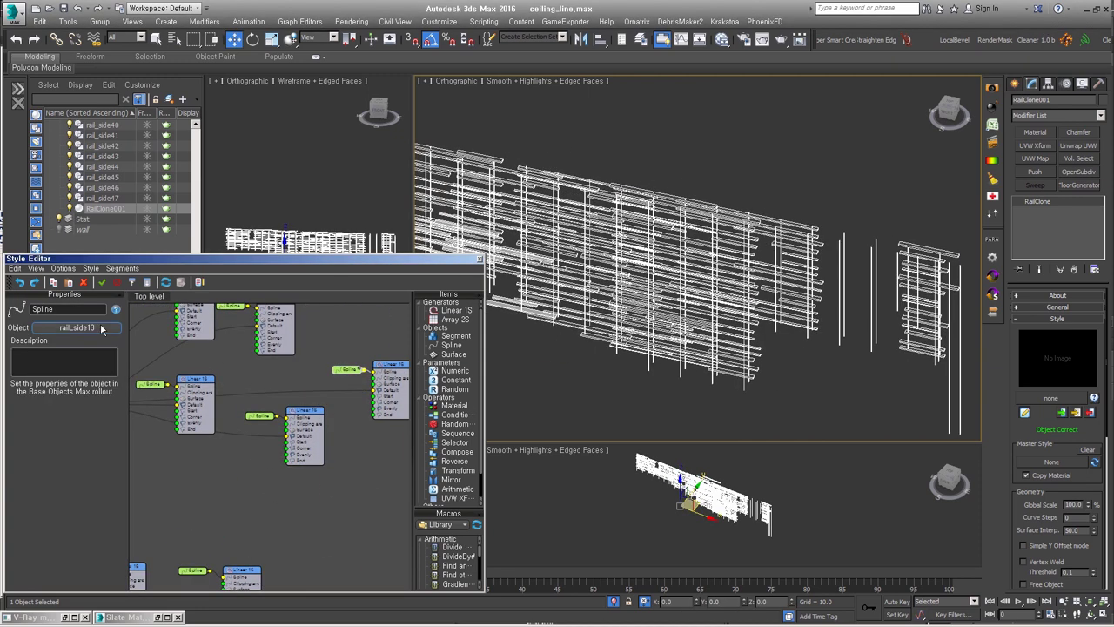
key(ctrl+y)
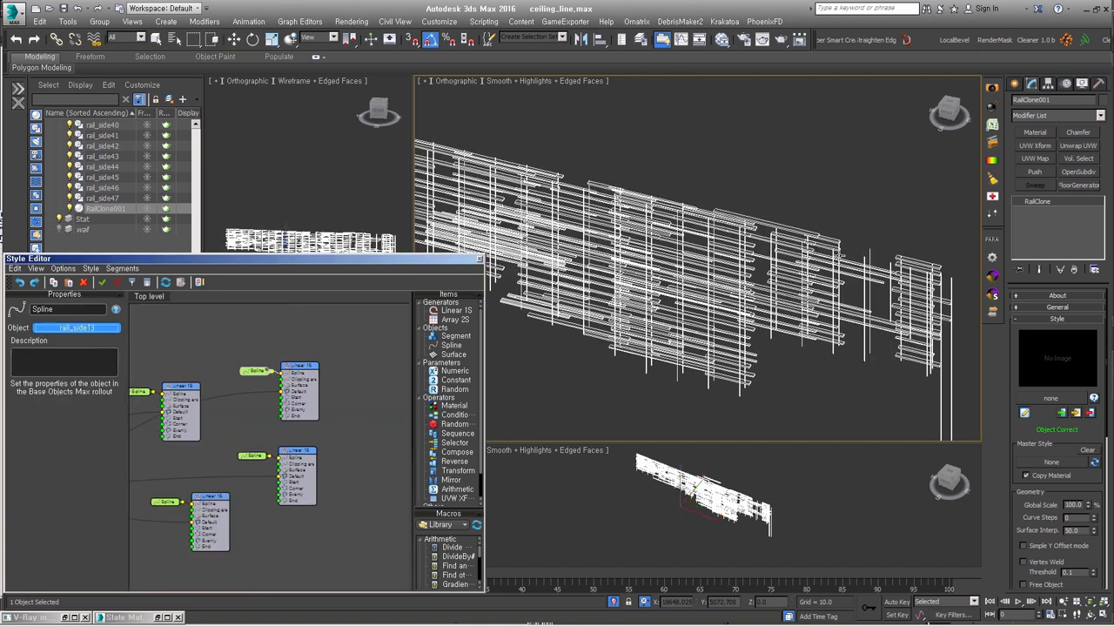
key(ctrl+y)
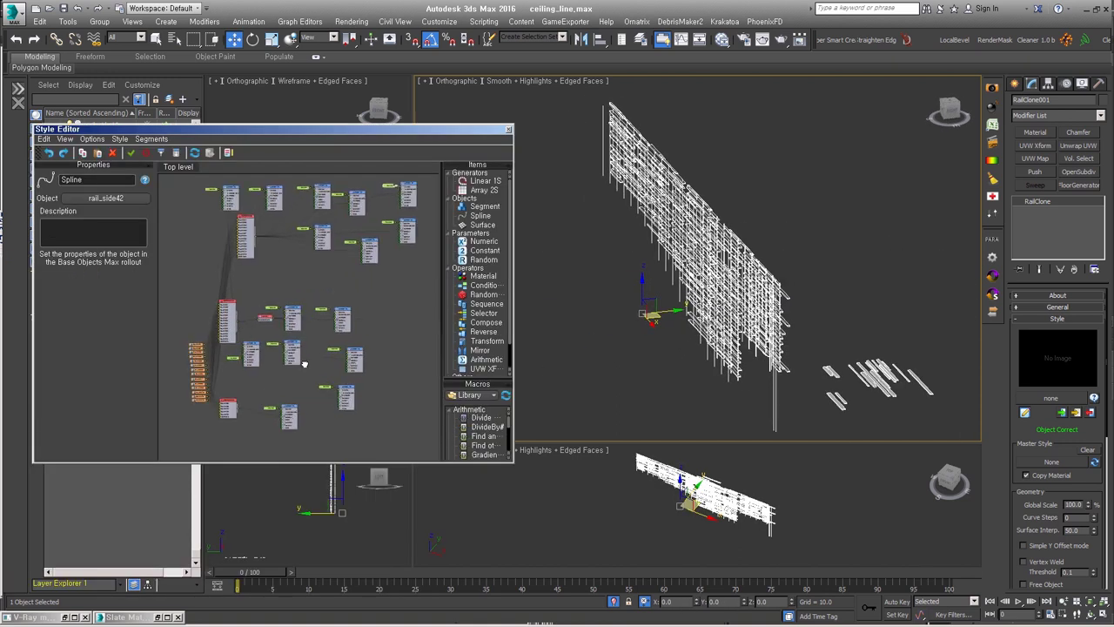
Step: Redo two more spline-generator pairs up to rail_side42, then close the RailClone Style Editor
key(ctrl+y)
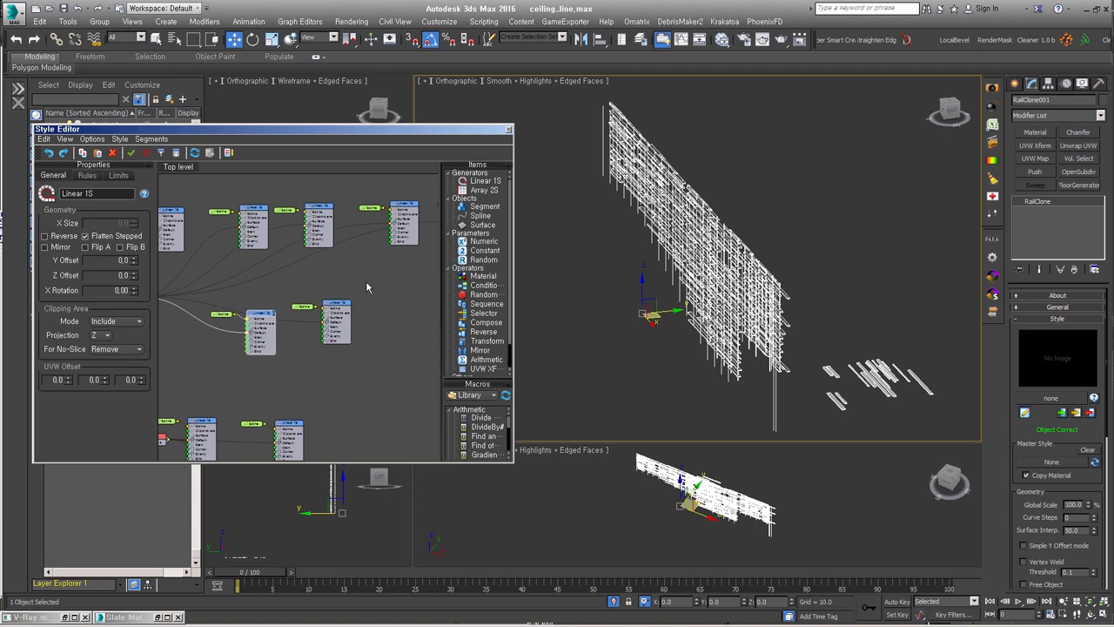
key(ctrl+y)
middle_drag(272, 313, 254, 321)
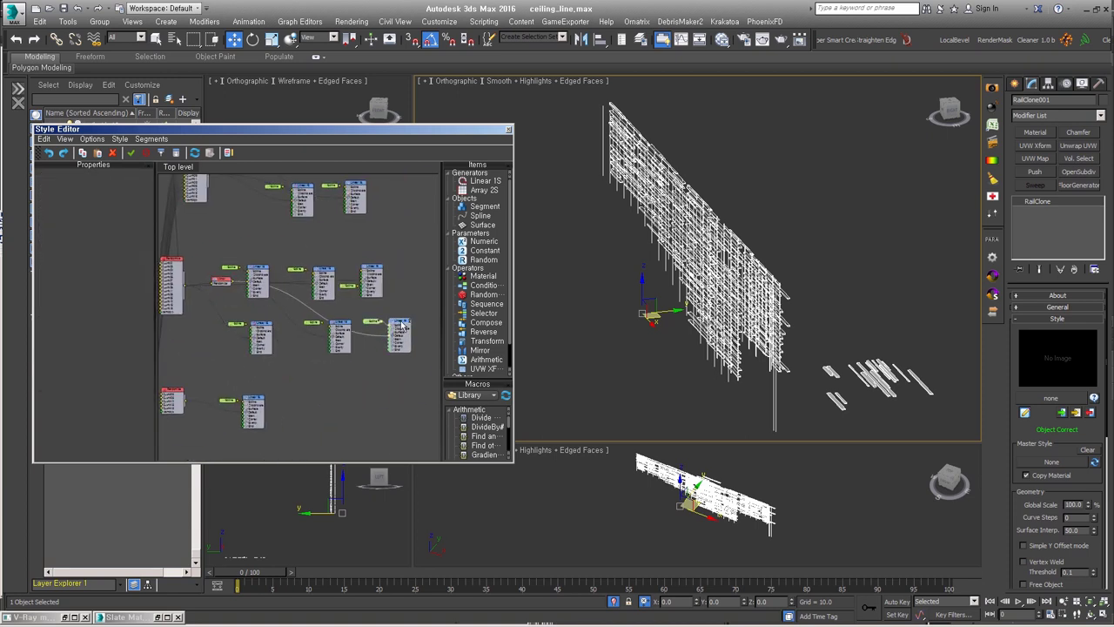
alt+middle_drag(697, 261, 722, 261)
click(508, 129)
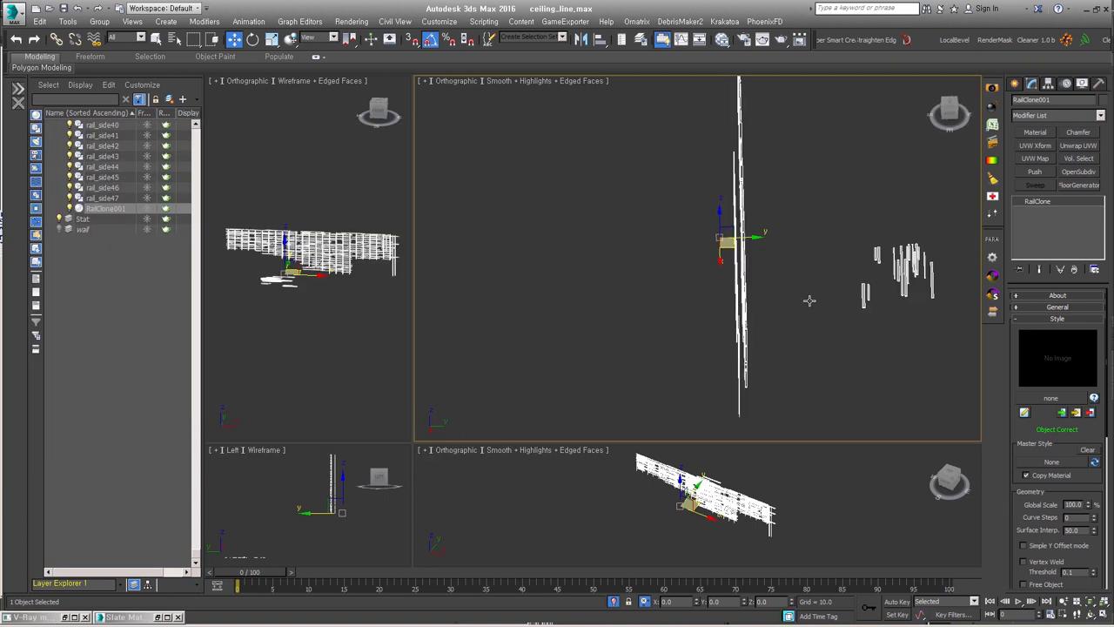
Step: Copy the rails as RailClone_B and feed its Spline nodes rail_side39 and rail_side11
key(ctrl+v)
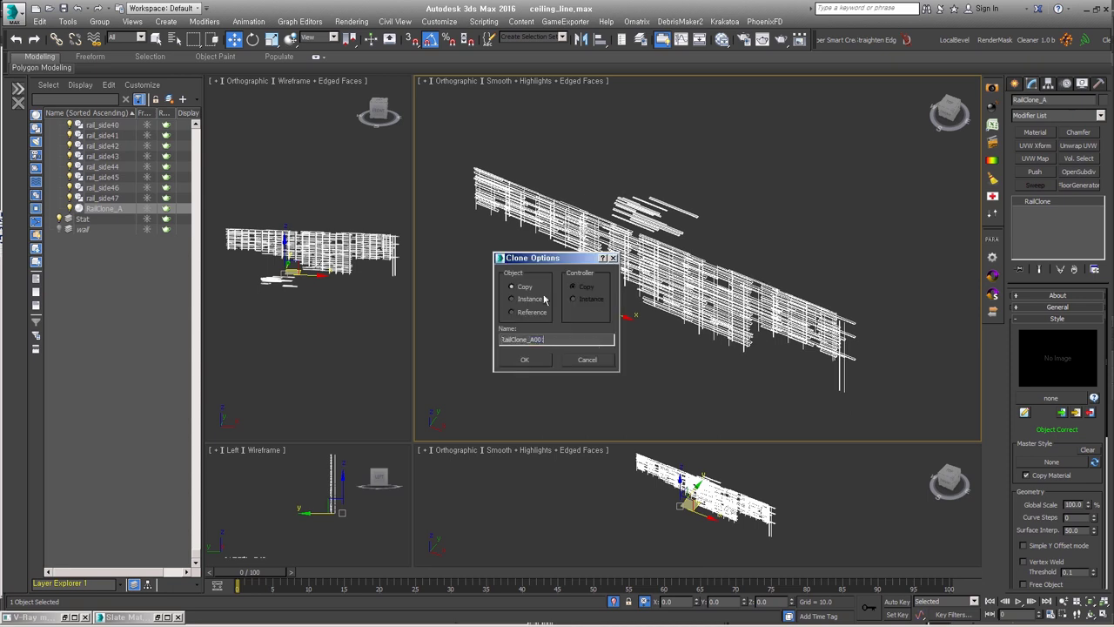
click(527, 355)
click(1024, 412)
alt+middle_drag(784, 348, 884, 332)
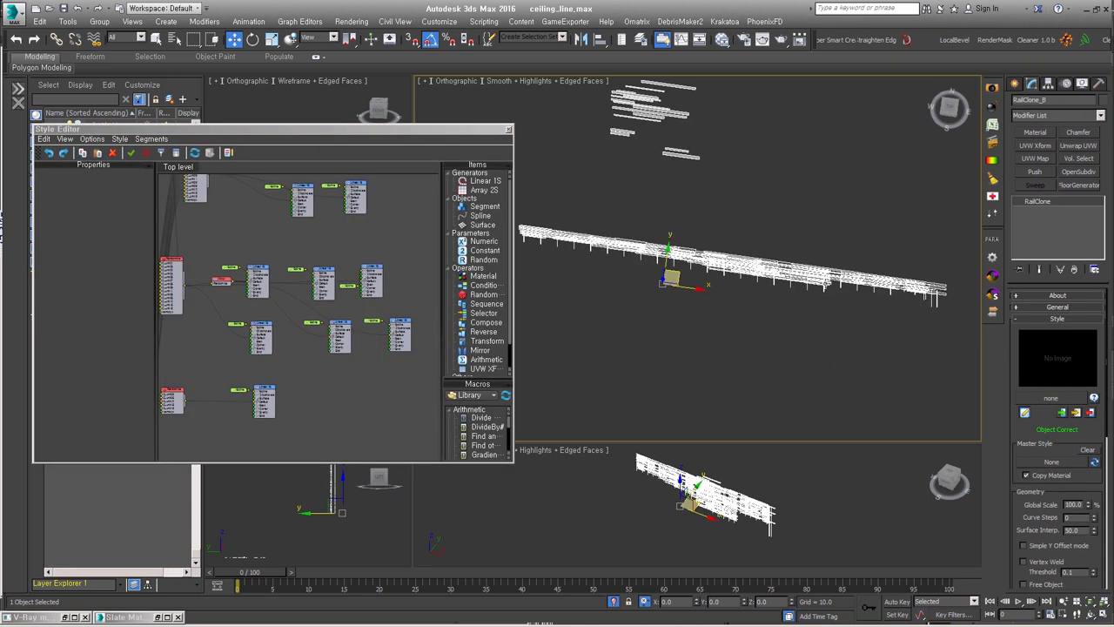
click(885, 332)
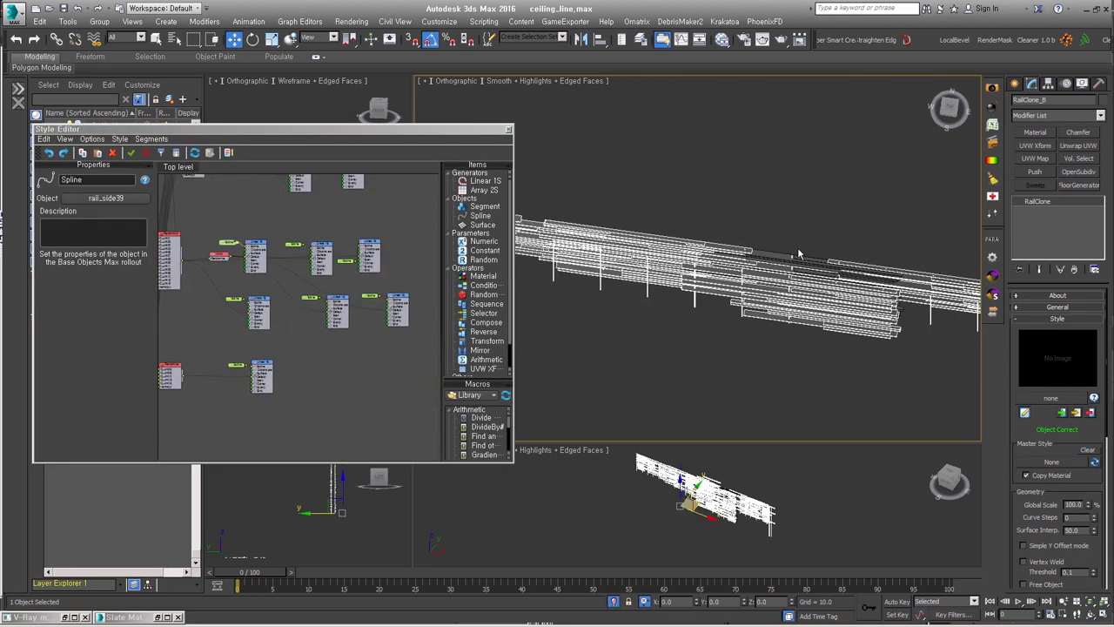
click(749, 263)
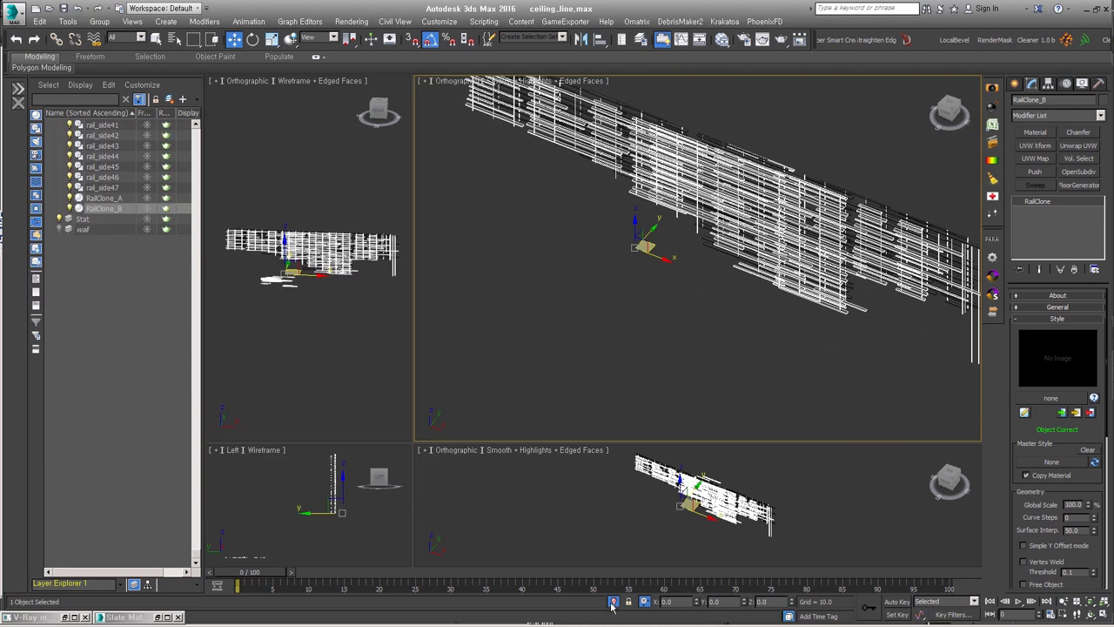
mouse_move(609, 331)
alt+middle_down()
mouse_move(680, 375)
mouse_move(662, 313)
alt+middle_up()
Step: Make another copy of the rails for RailClone_C and view it from an angled Top view
key(ctrl+v)
click(533, 358)
alt+middle_drag(557, 348, 658, 250)
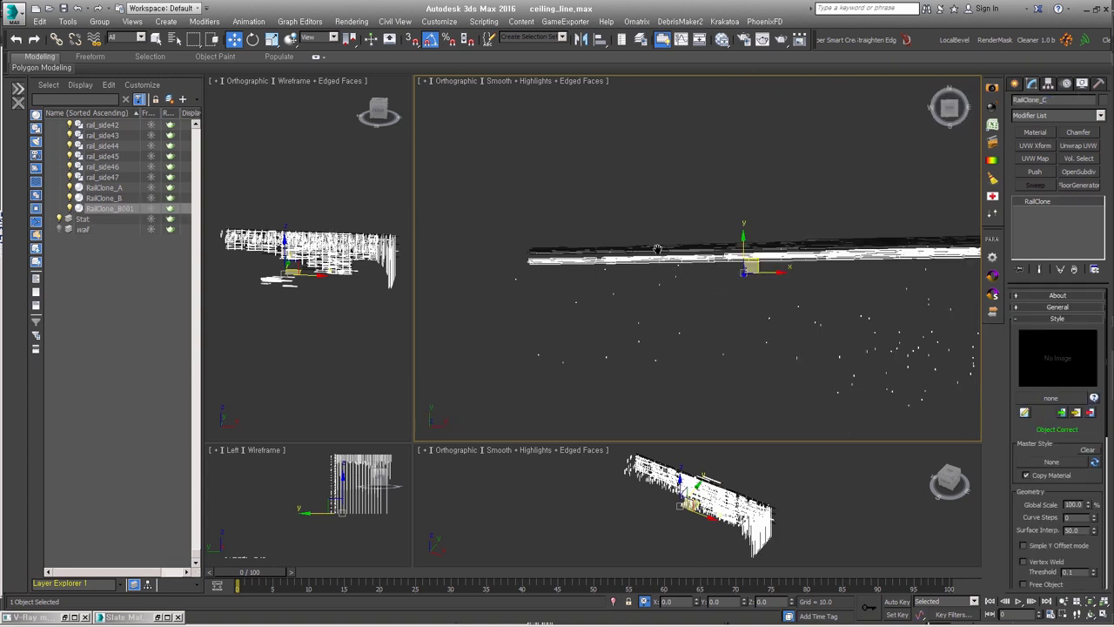
key(t)
mouse_move(835, 181)
alt+middle_down()
mouse_move(791, 248)
mouse_move(810, 218)
alt+middle_up()
Step: Assign rail_ceiling splines such as rail_ceiling64 to the style's Spline nodes, then close the editor
click(1024, 413)
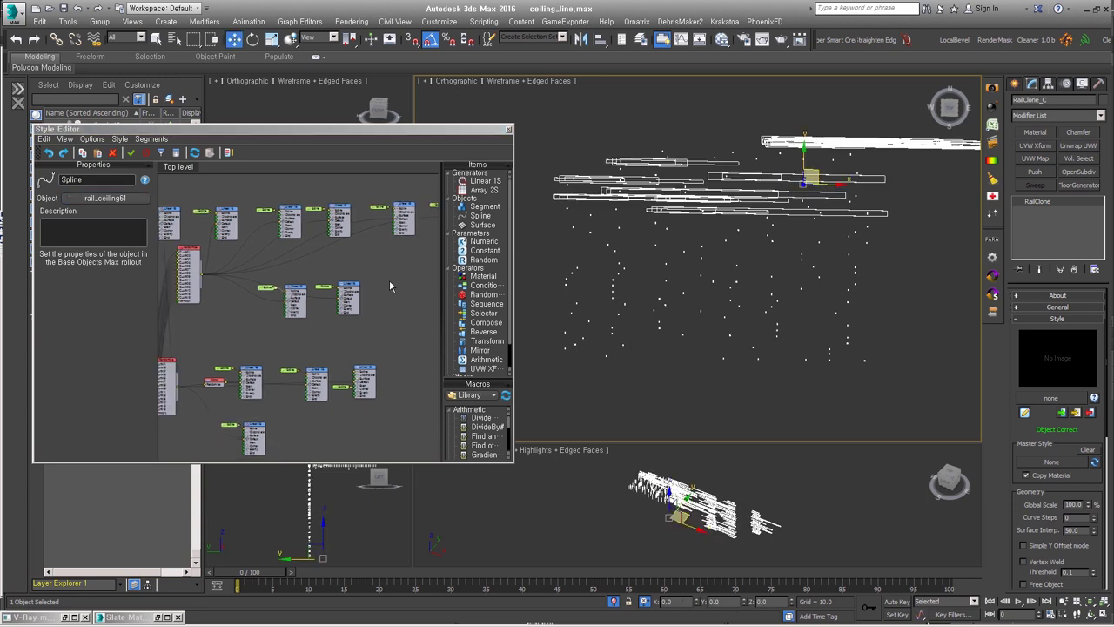
click(290, 316)
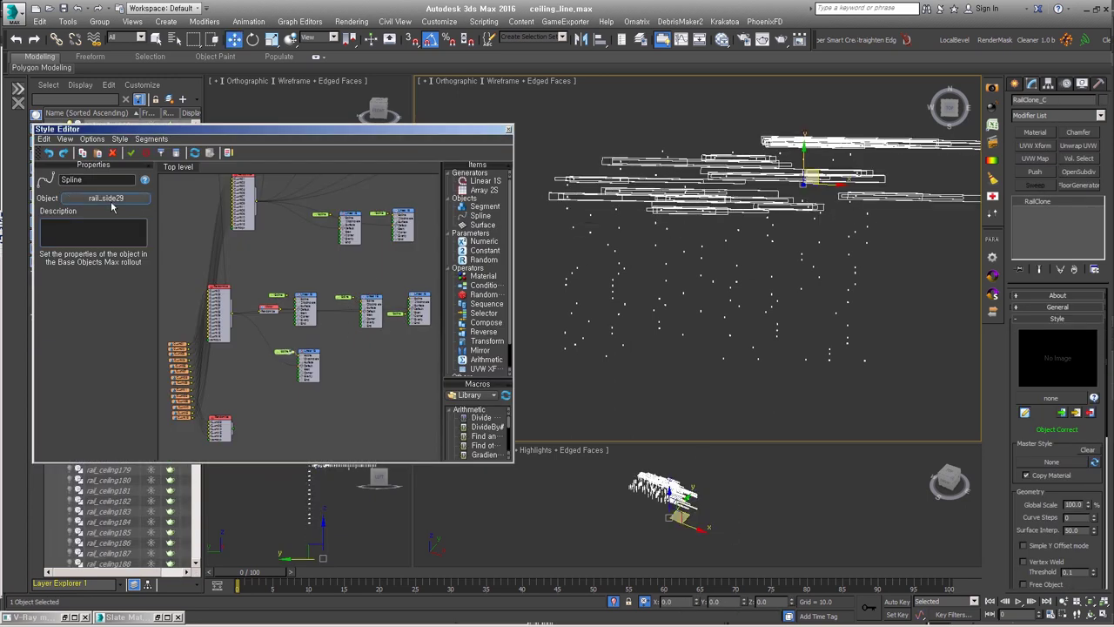
scroll(348, 253, up, 3)
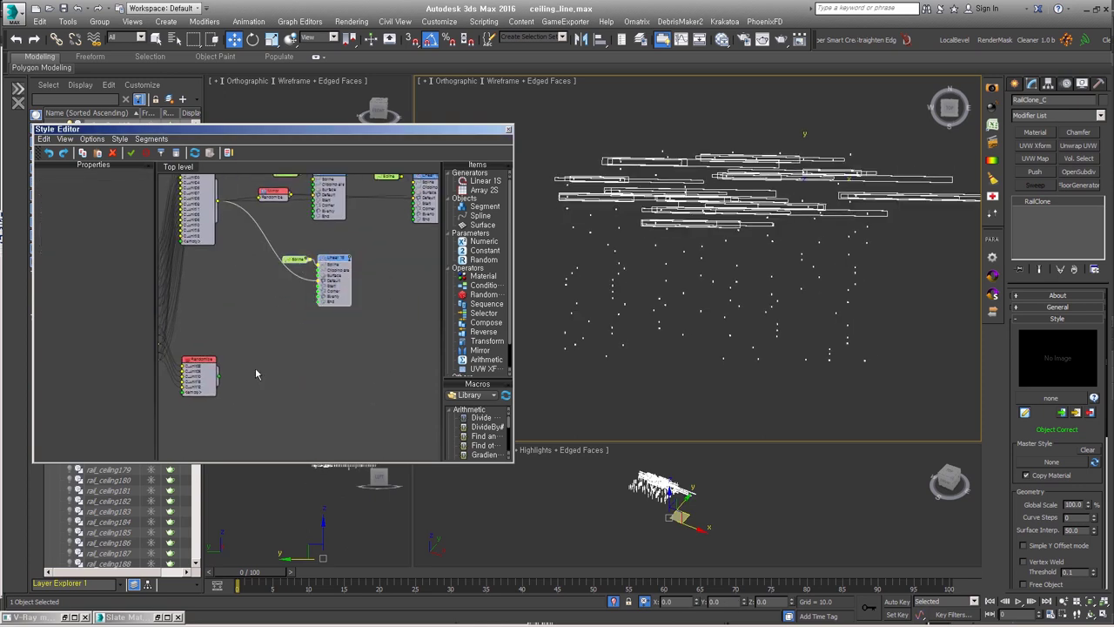
alt+middle_drag(682, 270, 929, 296)
click(928, 296)
scroll(769, 331, up, 5)
alt+middle_drag(771, 330, 832, 353)
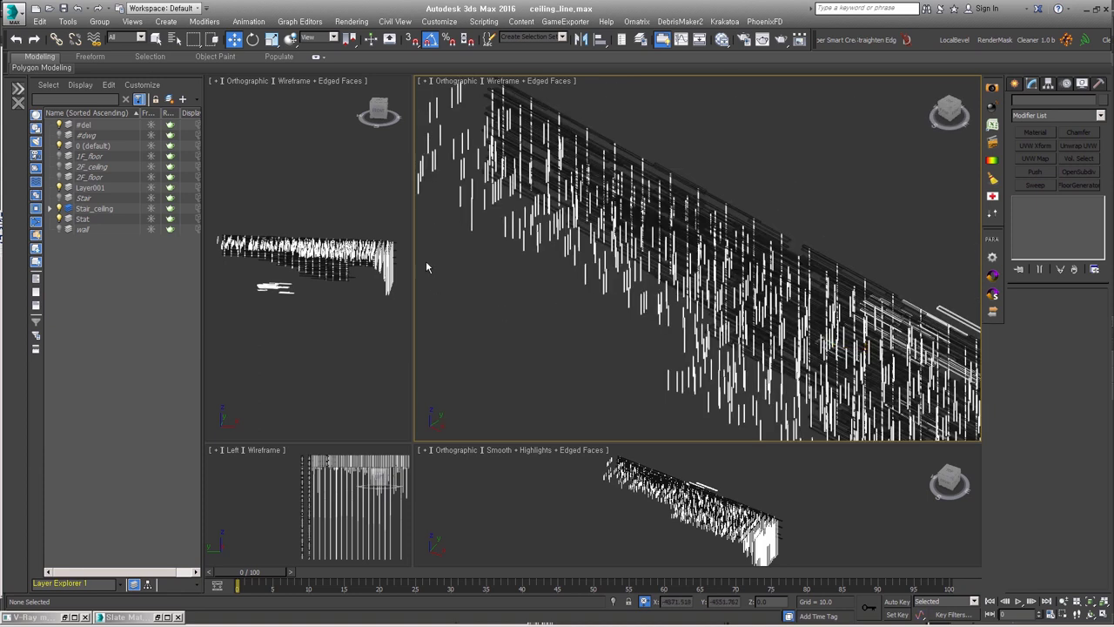
Step: Open a12_stair_ceiling03.max without saving the current scene
click(15, 22)
click(130, 52)
click(551, 359)
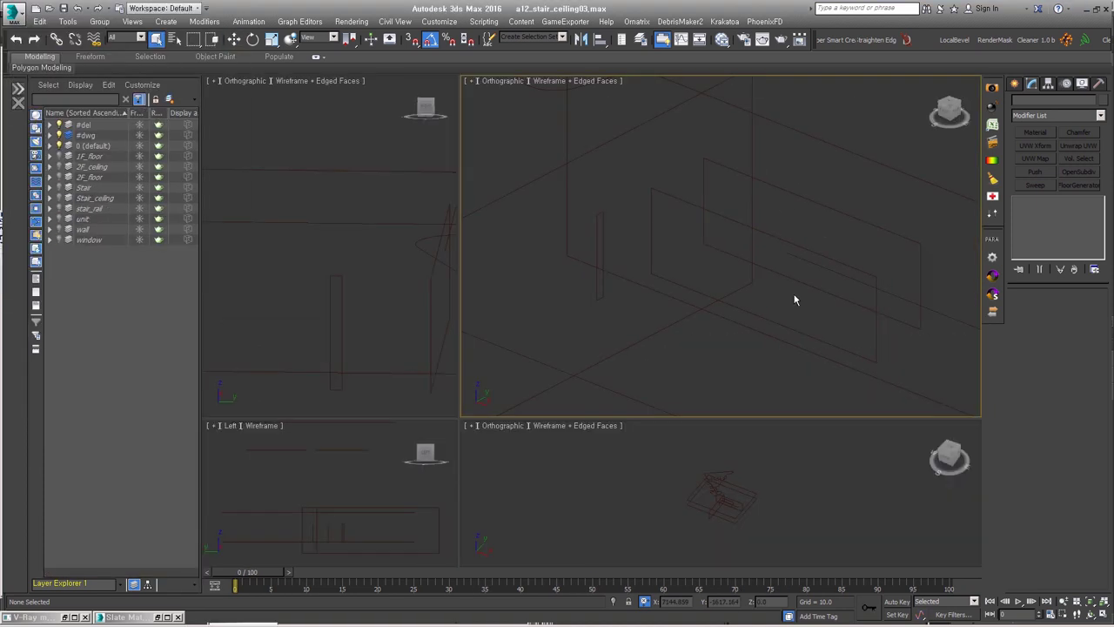
Step: Frame the dwg001 drawing in a smooth-shaded view and orbit out to the stair treads
click(772, 229)
key(z)
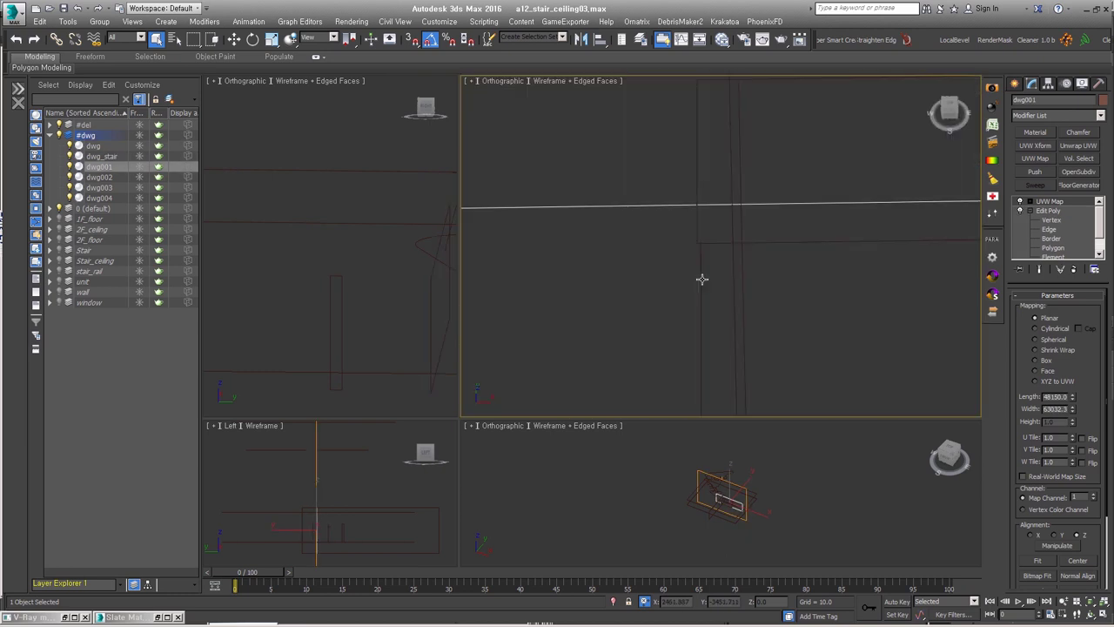
key(F3)
alt+middle_drag(789, 348, 703, 218)
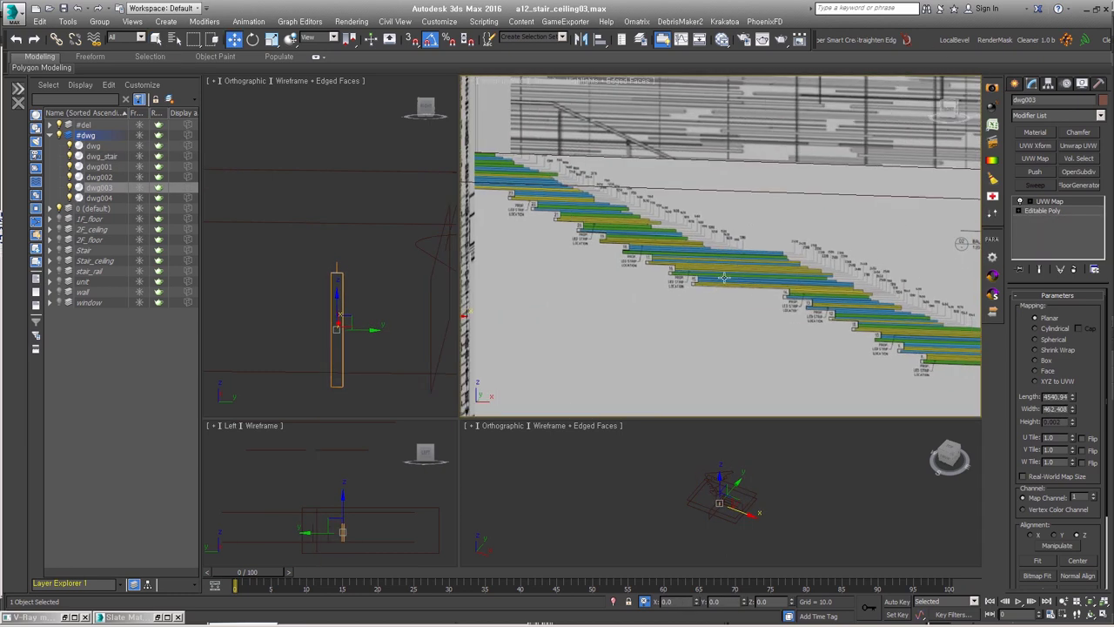
scroll(819, 281, down, 3)
alt+middle_drag(819, 281, 678, 210)
Step: Select the dwg_stair drawing, step stair_H017 and the stair_back piece to inspect them
click(695, 215)
scroll(671, 249, up, 5)
click(671, 249)
scroll(680, 209, up, 5)
click(593, 207)
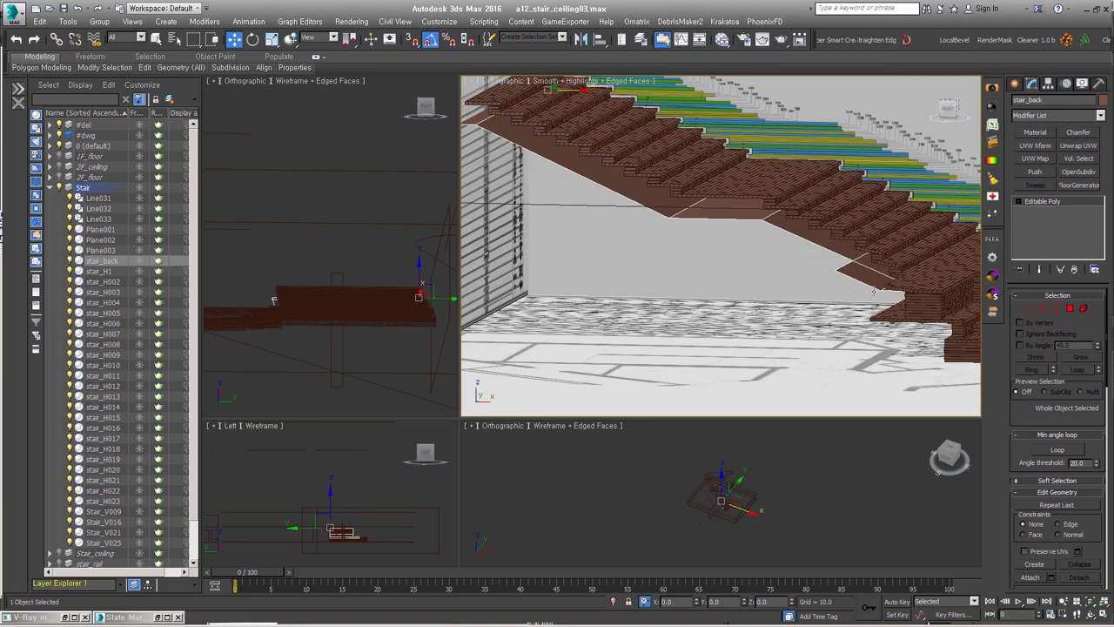
Step: Inspect riser Stair_V021, ceiling units C_unit00 to C_unit15 and the existing railing Object009
scroll(813, 313, up, 3)
click(822, 282)
scroll(827, 277, up, 3)
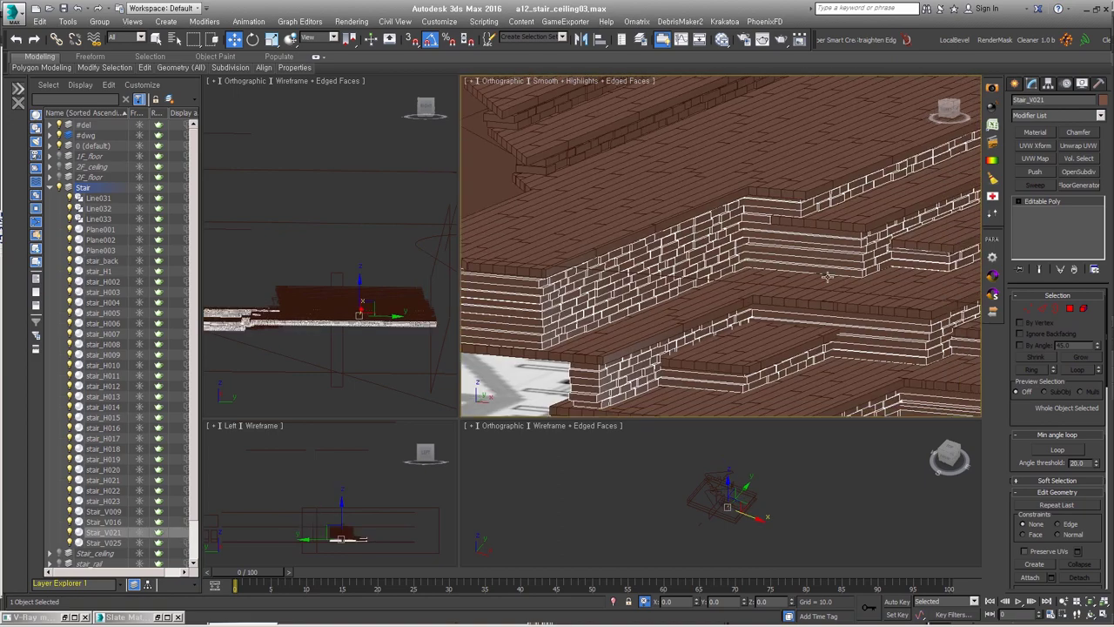
alt+middle_drag(653, 160, 675, 199)
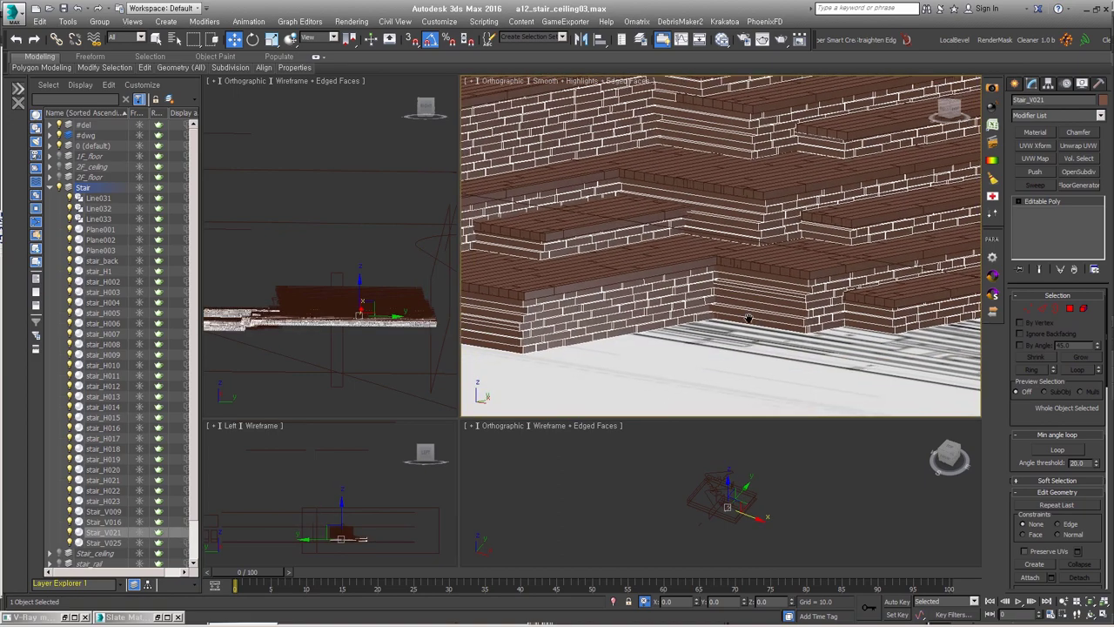
scroll(749, 319, down, 3)
scroll(748, 319, down, 2)
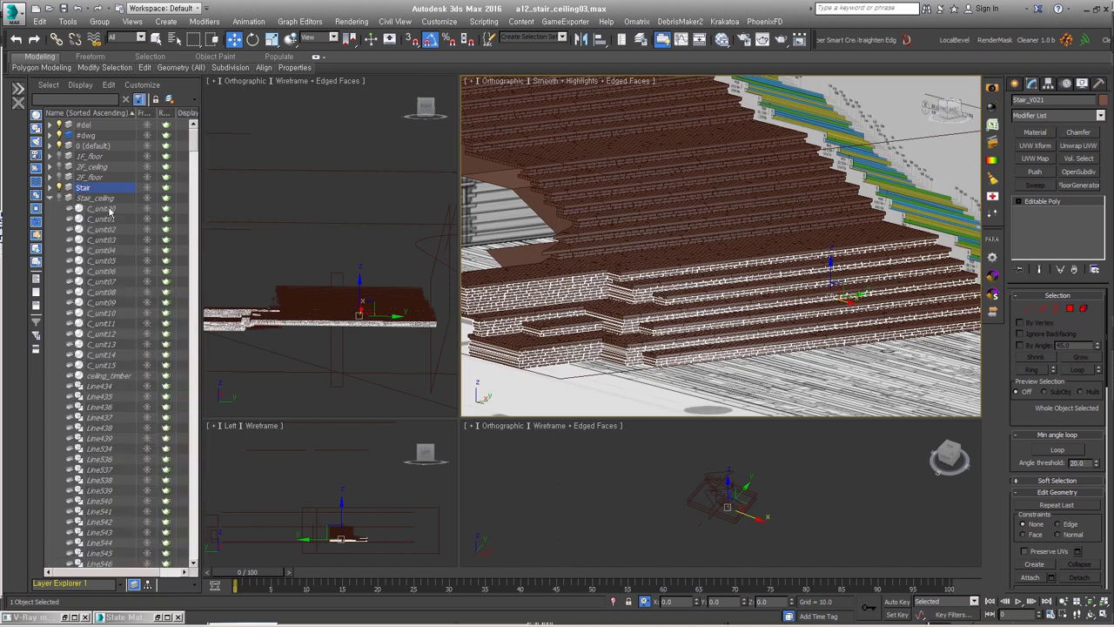
drag(109, 211, 77, 370)
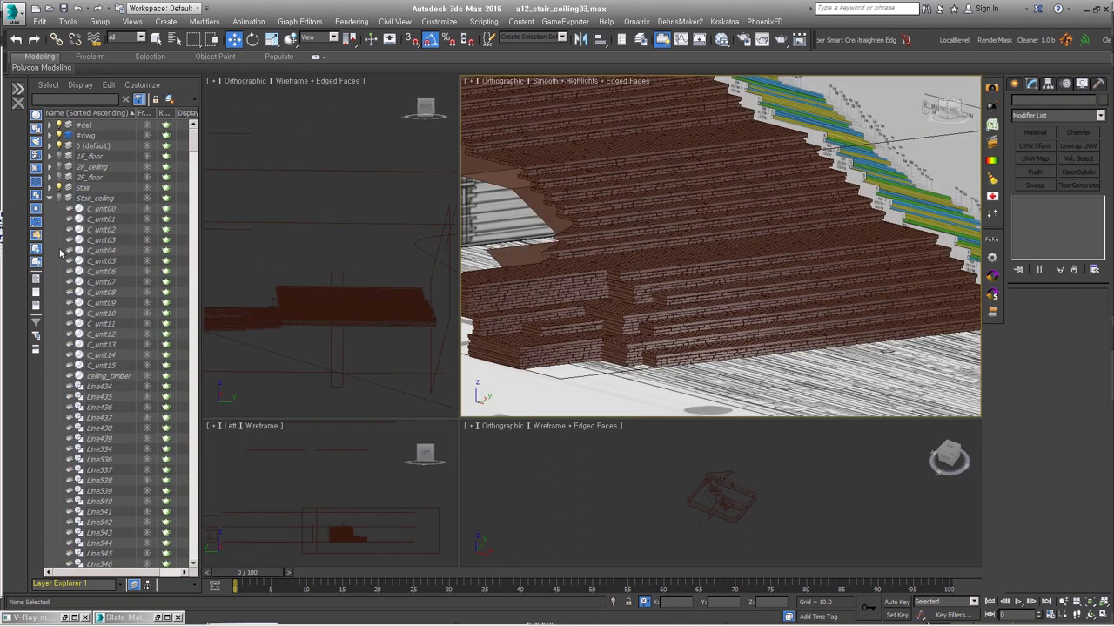
click(786, 253)
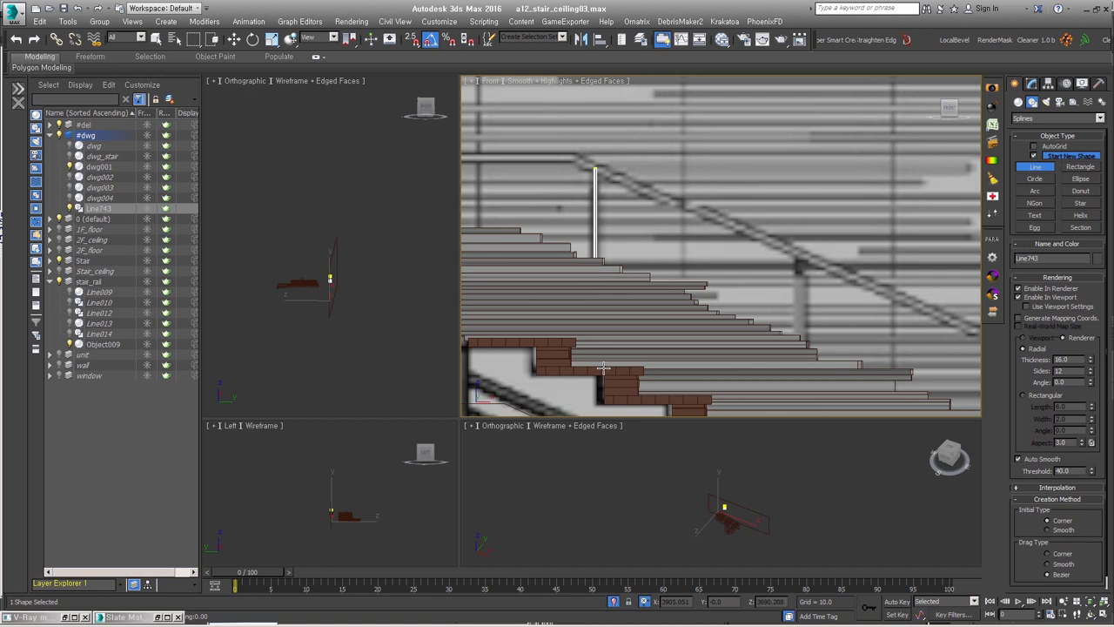
Step: Copy the vertical post spline further down the stair
key(F3)
drag(588, 315, 615, 372)
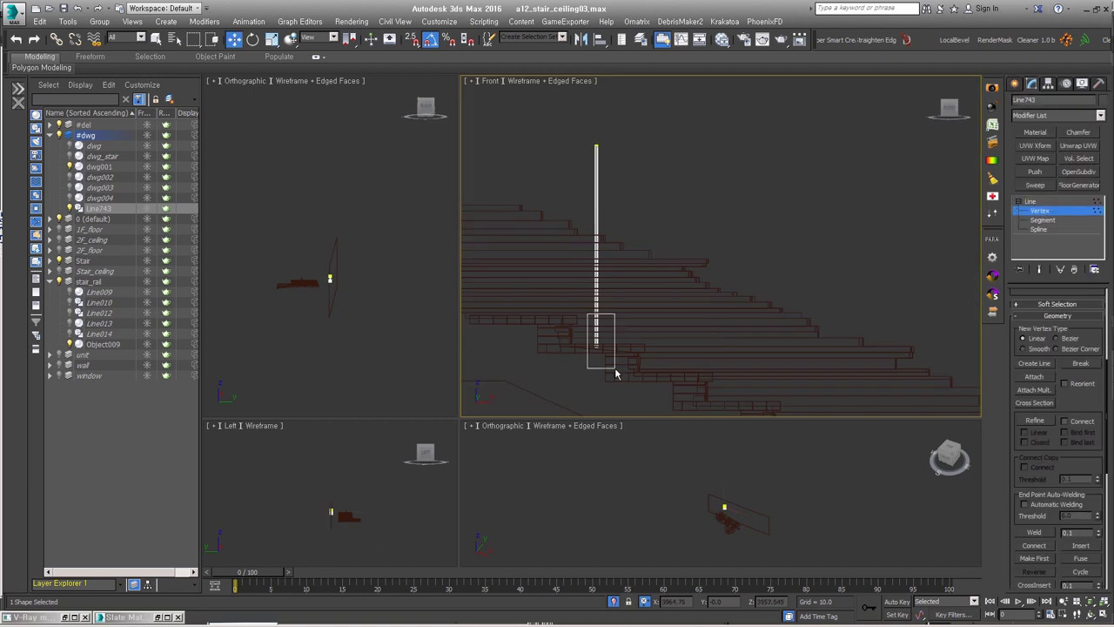
scroll(1058, 392, up, 5)
scroll(1057, 392, up, 2)
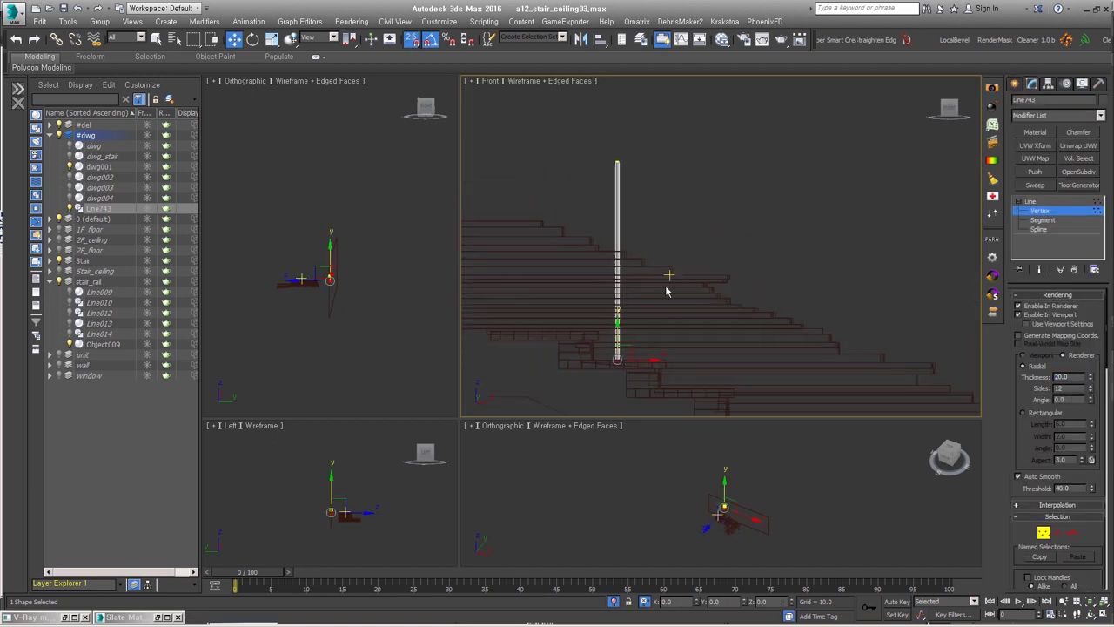
key(F3)
scroll(612, 177, up, 2)
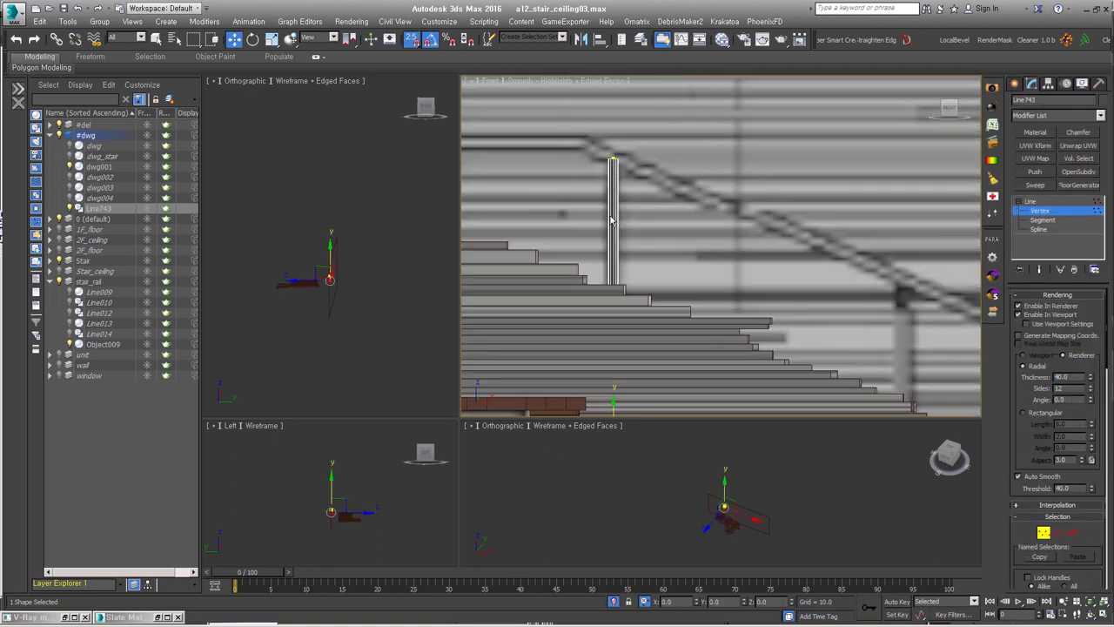
scroll(613, 170, down, 2)
key(3)
click(733, 252)
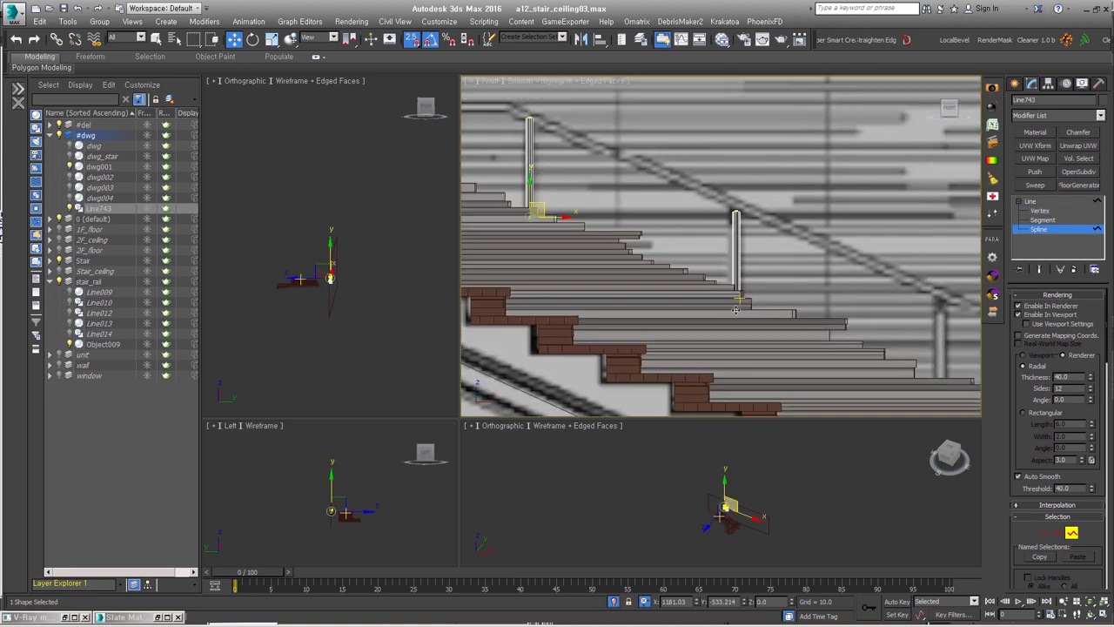
middle_drag(750, 298, 694, 260)
shift+drag(670, 177, 758, 254)
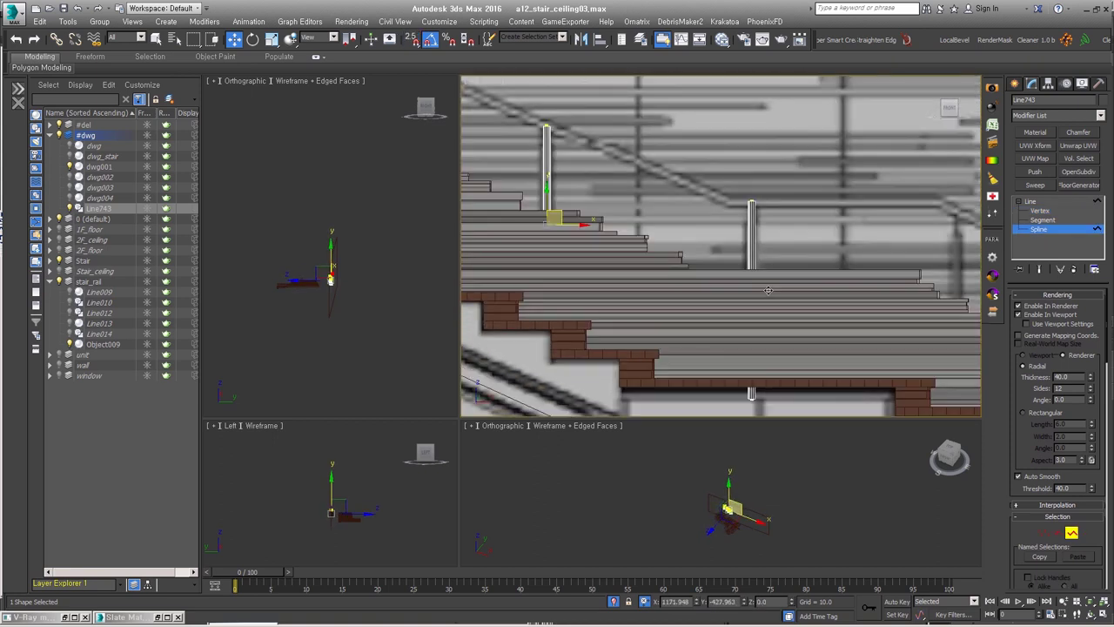
middle_drag(759, 254, 732, 344)
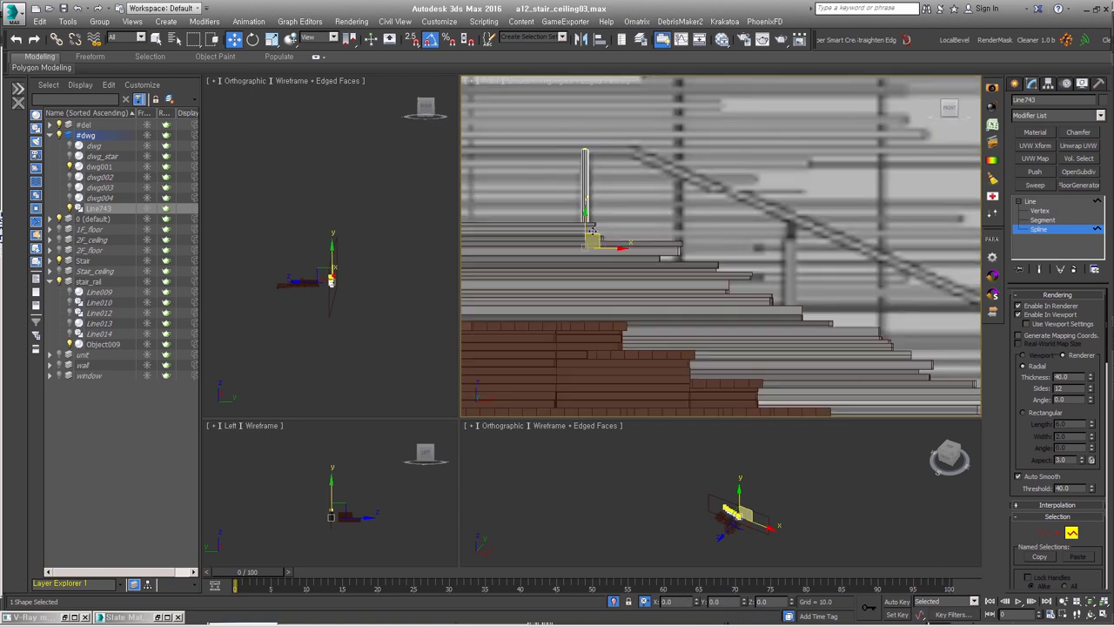
scroll(732, 345, up, 2)
Step: Select the post vertices, then trace handrail line Line744 along the stair rail over the reference
key(F3)
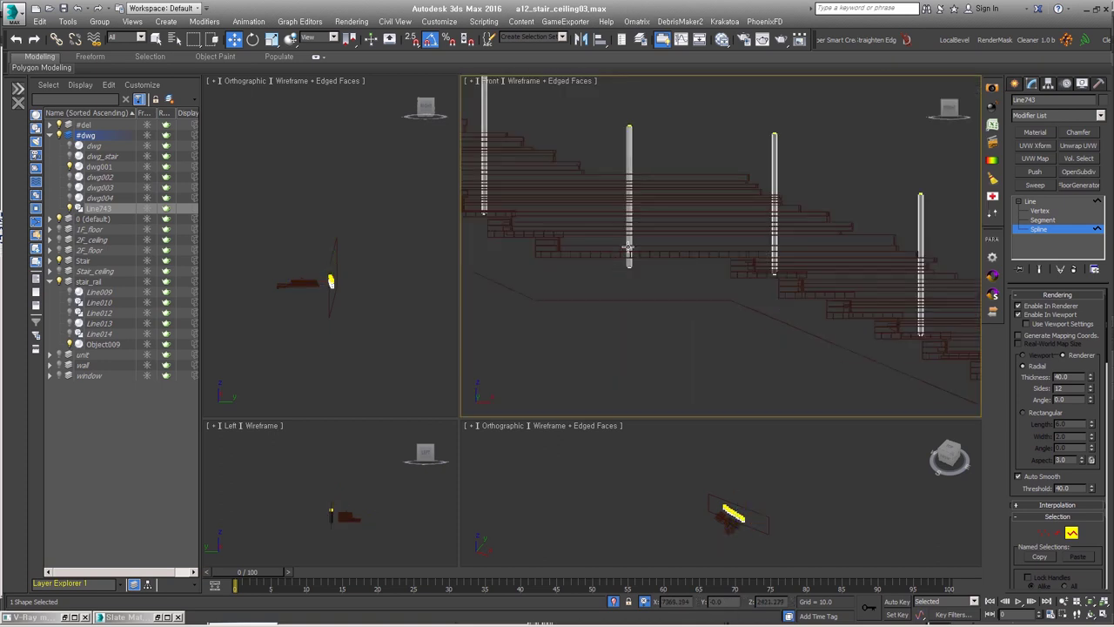
key(1)
drag(659, 257, 719, 305)
scroll(732, 309, up, 2)
scroll(534, 226, down, 3)
scroll(617, 259, up, 3)
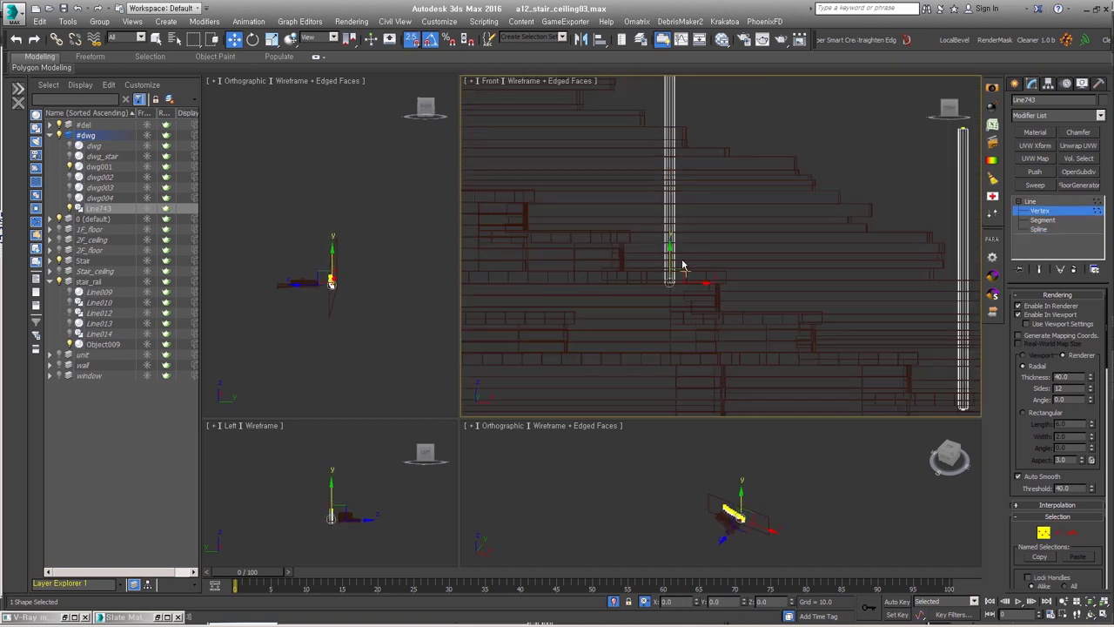
scroll(724, 341, down, 3)
middle_drag(769, 224, 731, 270)
key(F3)
scroll(712, 278, up, 3)
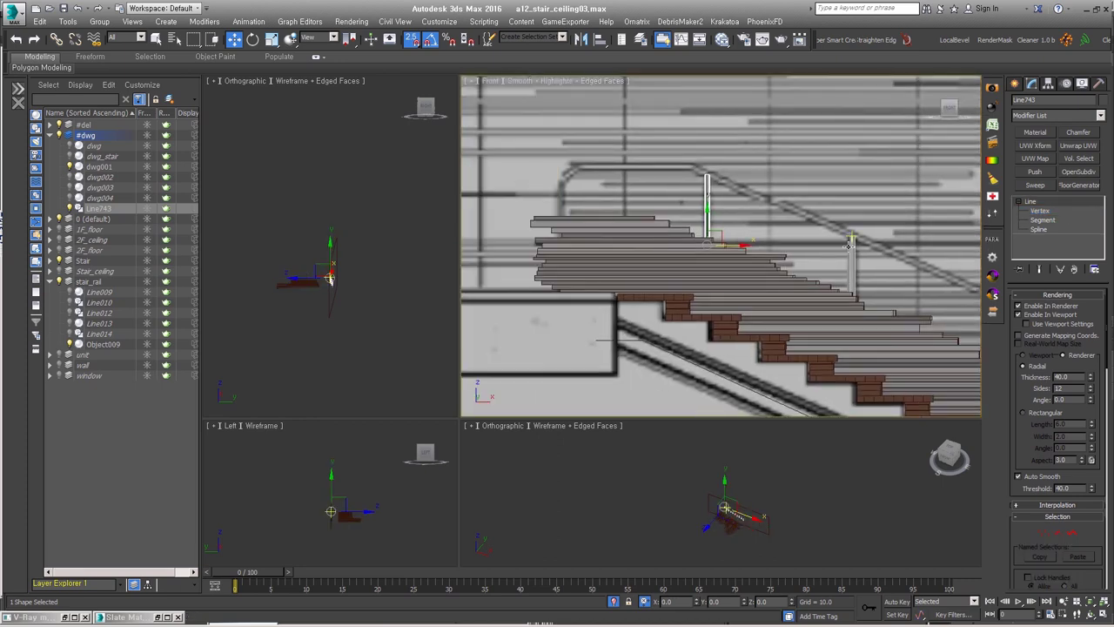
key(l)
mouse_move(680, 185)
alt+middle_down()
mouse_move(809, 296)
mouse_move(655, 174)
alt+middle_up()
Step: Edit Line746's vertices so the handrail path steps down the stair
key(w)
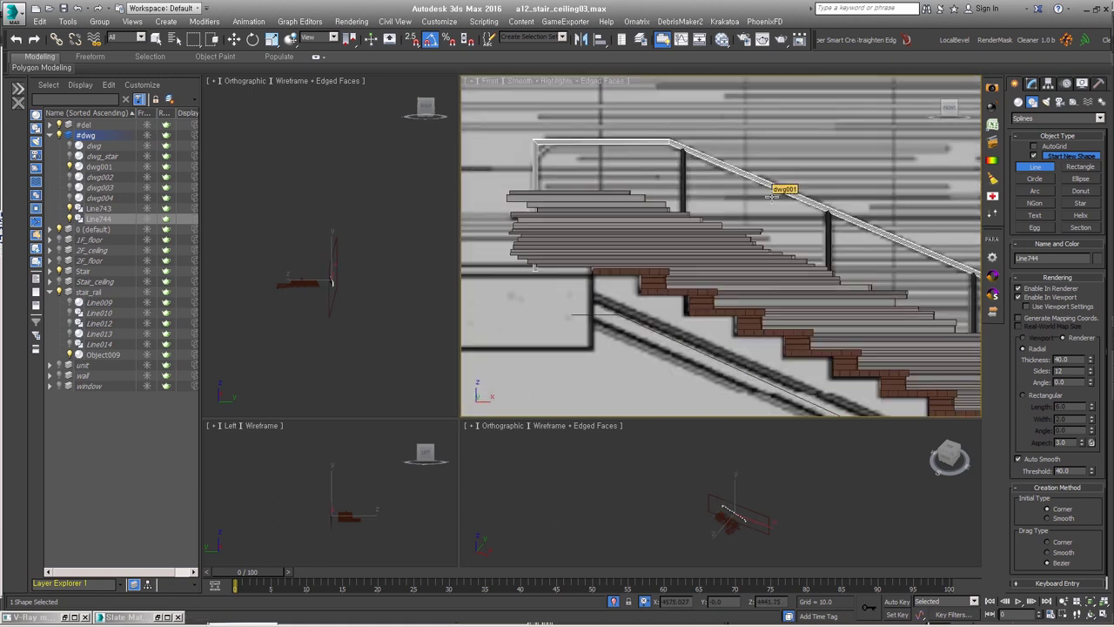
mouse_move(547, 141)
alt+middle_down()
mouse_move(842, 368)
mouse_move(689, 275)
alt+middle_up()
key(alt+q)
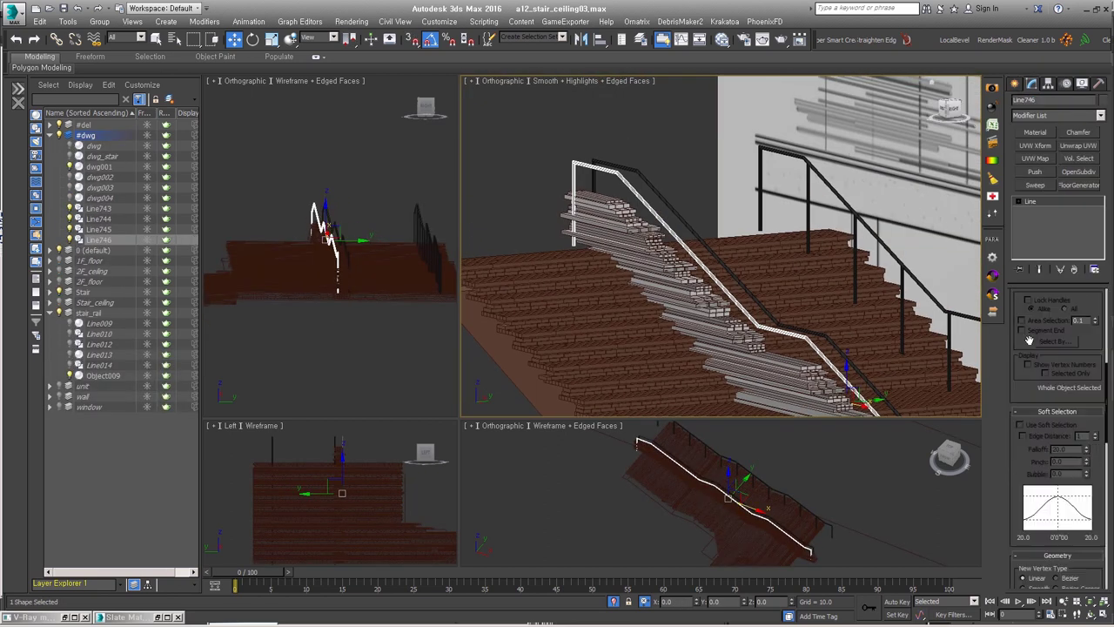
mouse_move(735, 218)
middle_down()
mouse_move(754, 319)
mouse_move(818, 284)
middle_up()
key(1)
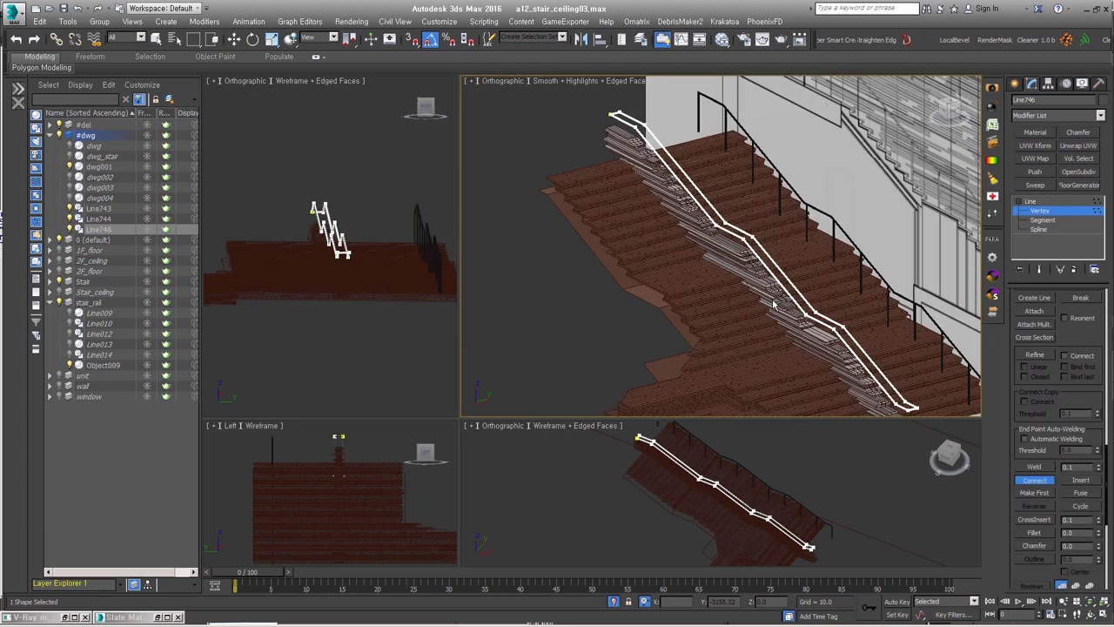
scroll(818, 284, up, 3)
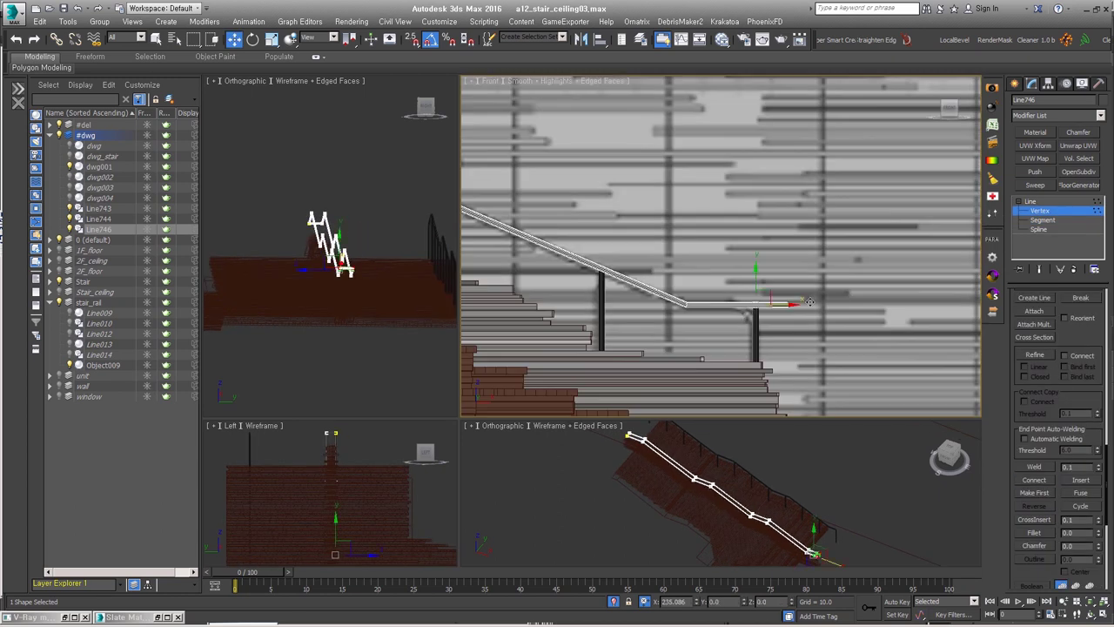
Step: Clone baluster line Line743 as a copy named Line747
mouse_move(808, 302)
alt+middle_down()
mouse_move(846, 255)
mouse_move(681, 180)
mouse_move(731, 227)
alt+middle_up()
key(ctrl+v)
key(Return)
Step: Detach a segment of the rail line as the new shape Shape007
key(f)
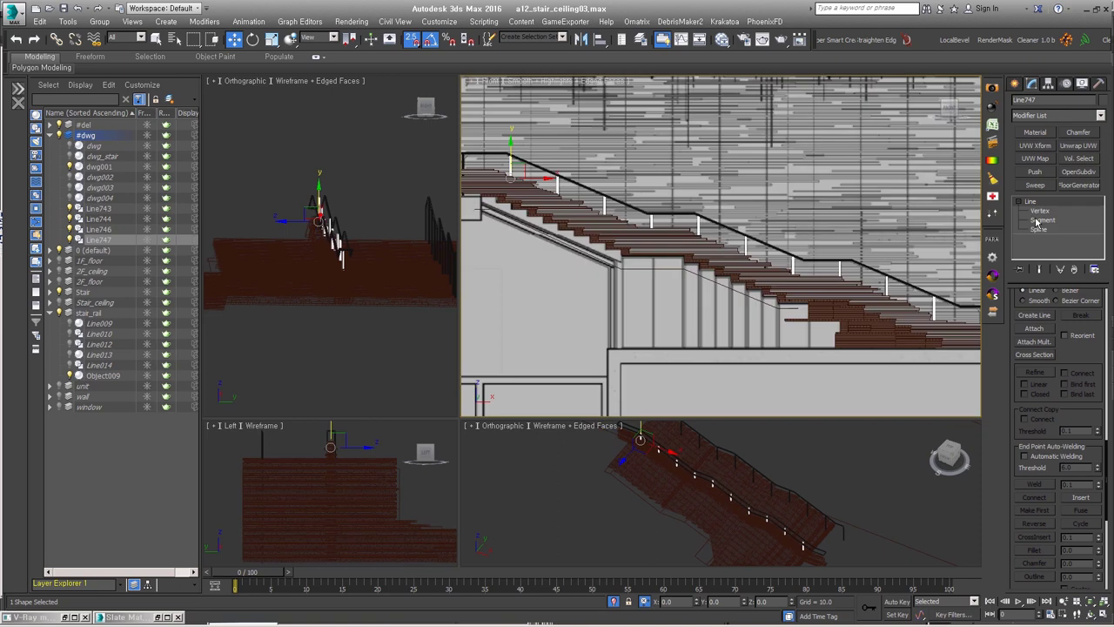
mouse_move(879, 273)
alt+middle_down()
mouse_move(787, 315)
mouse_move(940, 229)
alt+middle_up()
key(2)
click(671, 261)
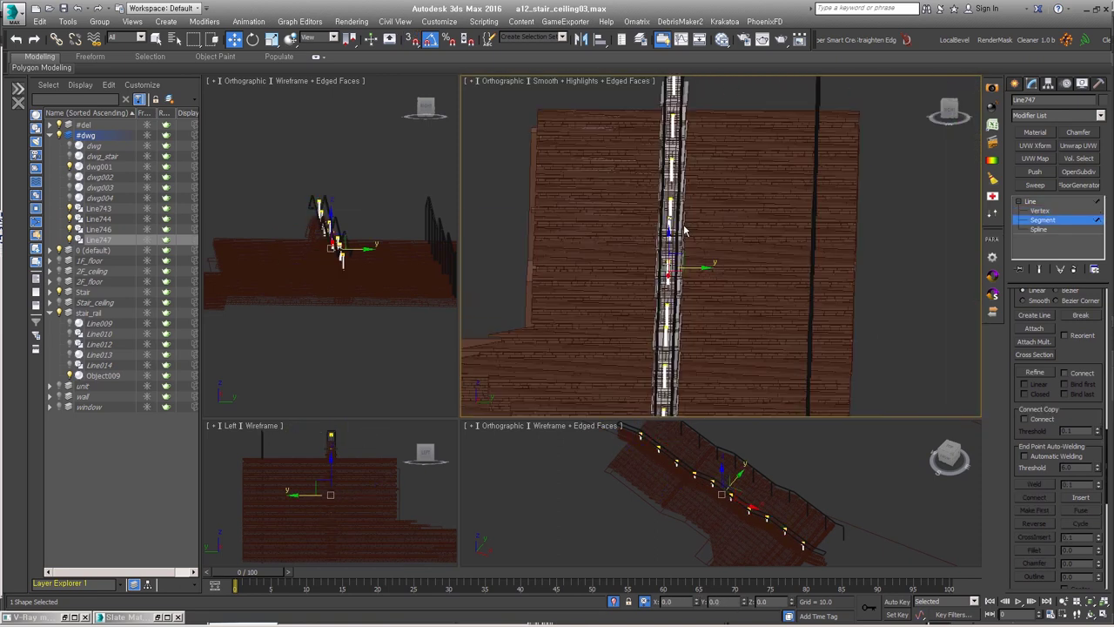
scroll(1095, 272, down, 2)
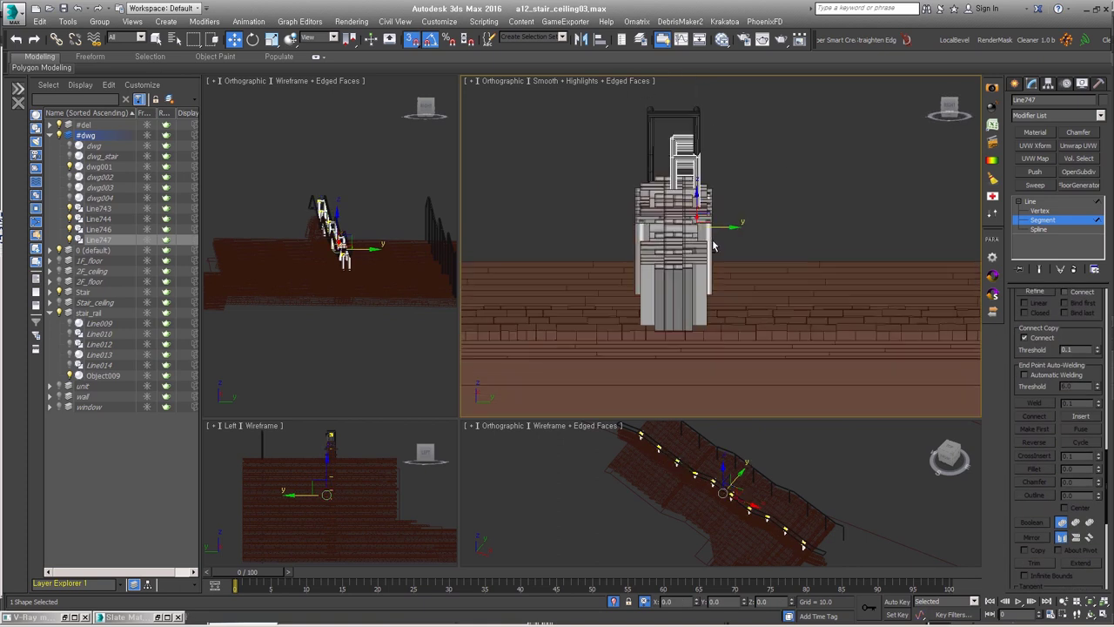
mouse_move(697, 121)
alt+middle_down()
mouse_move(679, 165)
mouse_move(806, 294)
mouse_move(703, 104)
alt+middle_up()
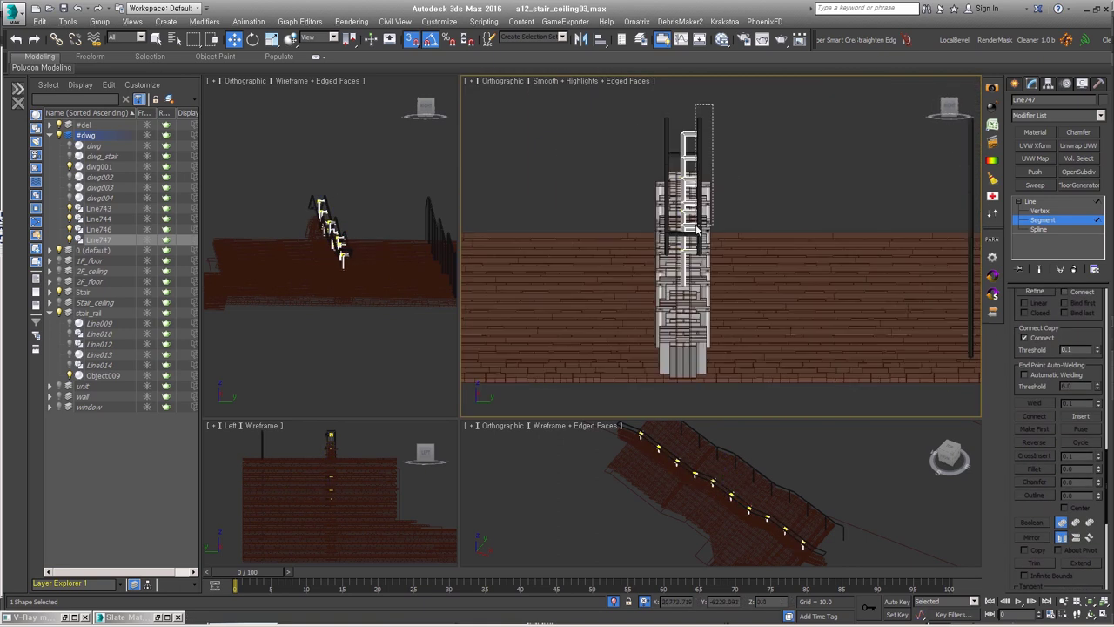
key(shift+z)
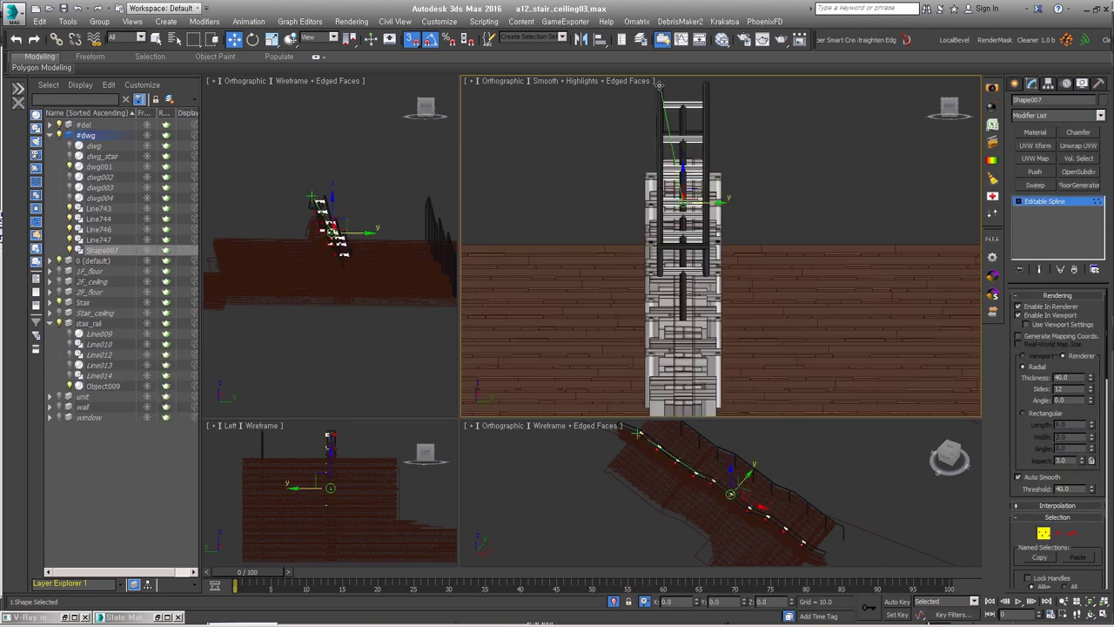
key(shift+z)
key(shift+z)
key(shift+z)
key(shift+z)
key(shift+z)
Step: Fillet Shape007's corners at 65.717 and render it 20 thick, 20 sides, with Adaptive interpolation
key(shift+z)
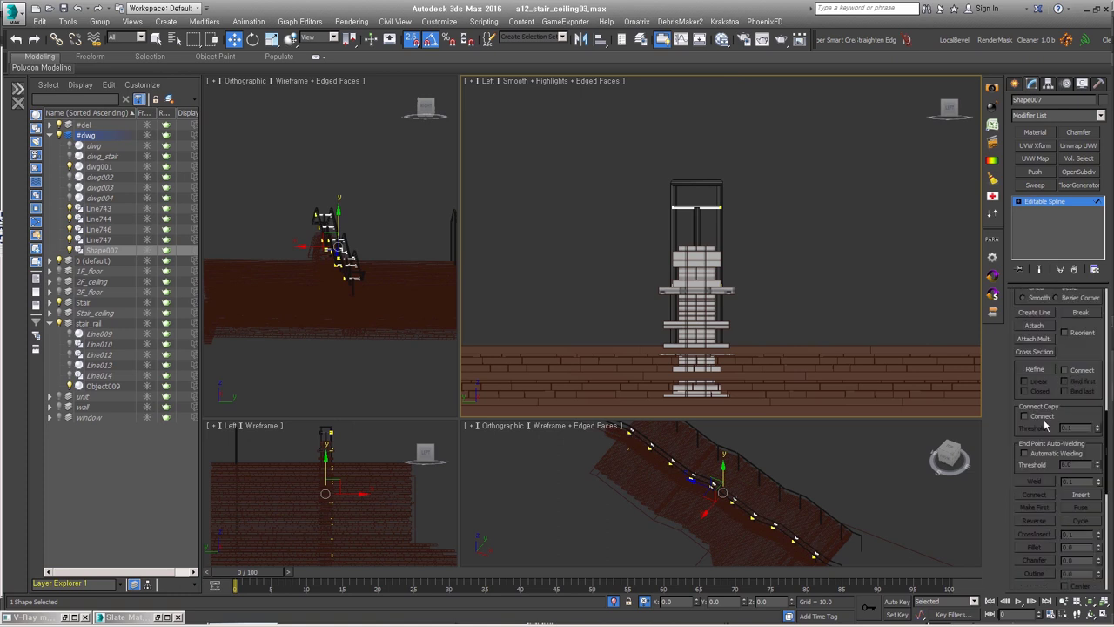
key(shift+z)
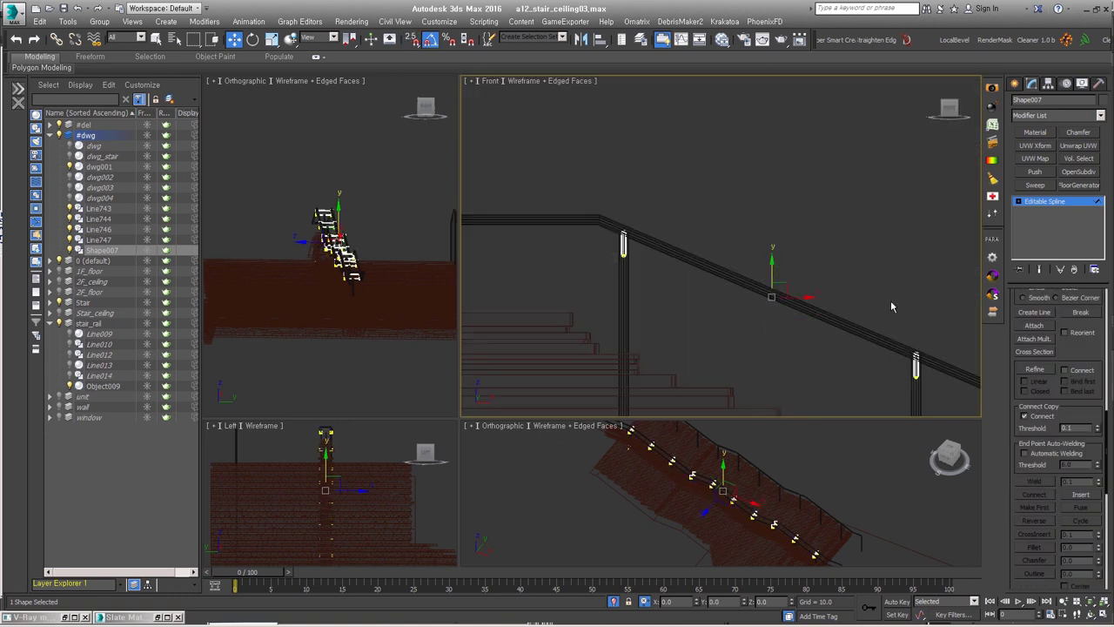
key(shift+z)
key(1)
key(shift+z)
key(shift+z)
key(shift+z)
key(shift+z)
key(shift+z)
key(shift+z)
key(shift+z)
key(shift+z)
scroll(1056, 470, down, 3)
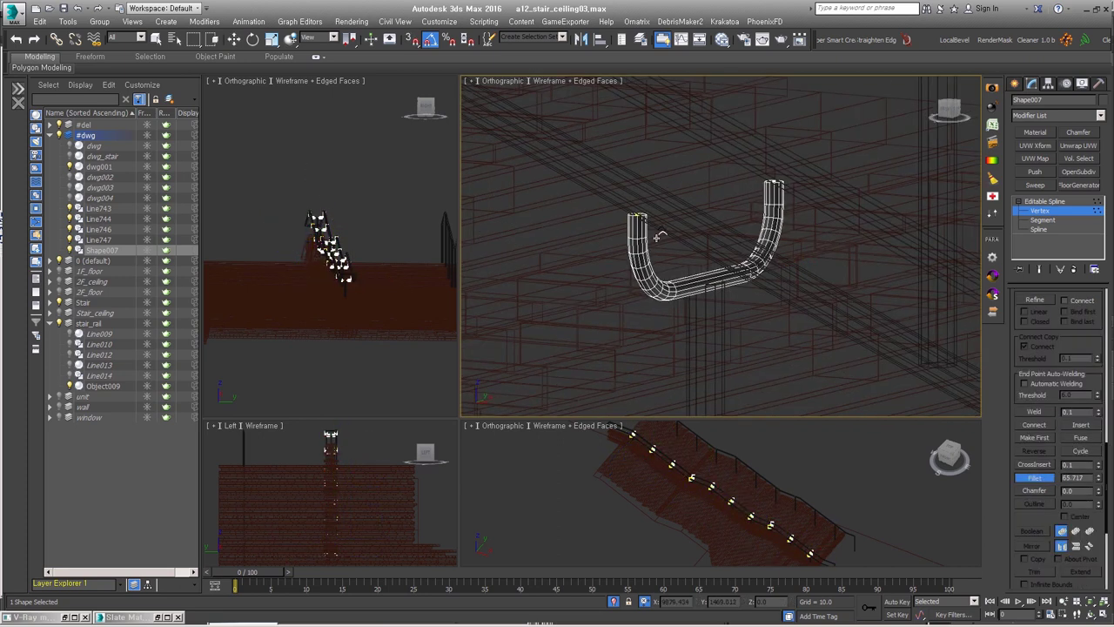
key(1)
key(w)
key(shift+z)
click(1076, 521)
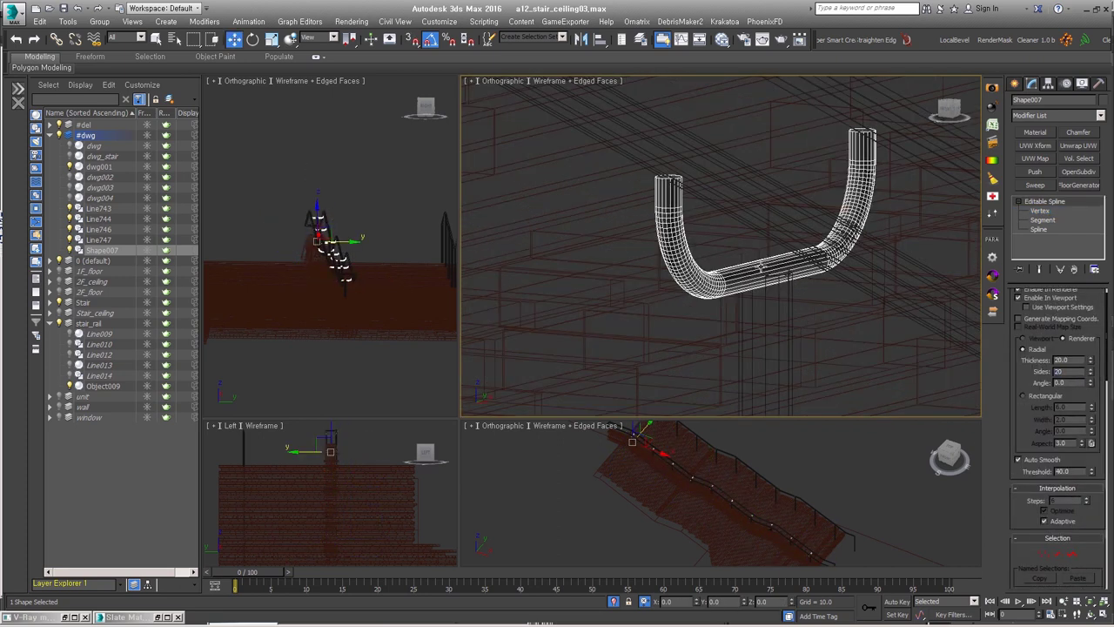
key(shift+z)
key(shift+z)
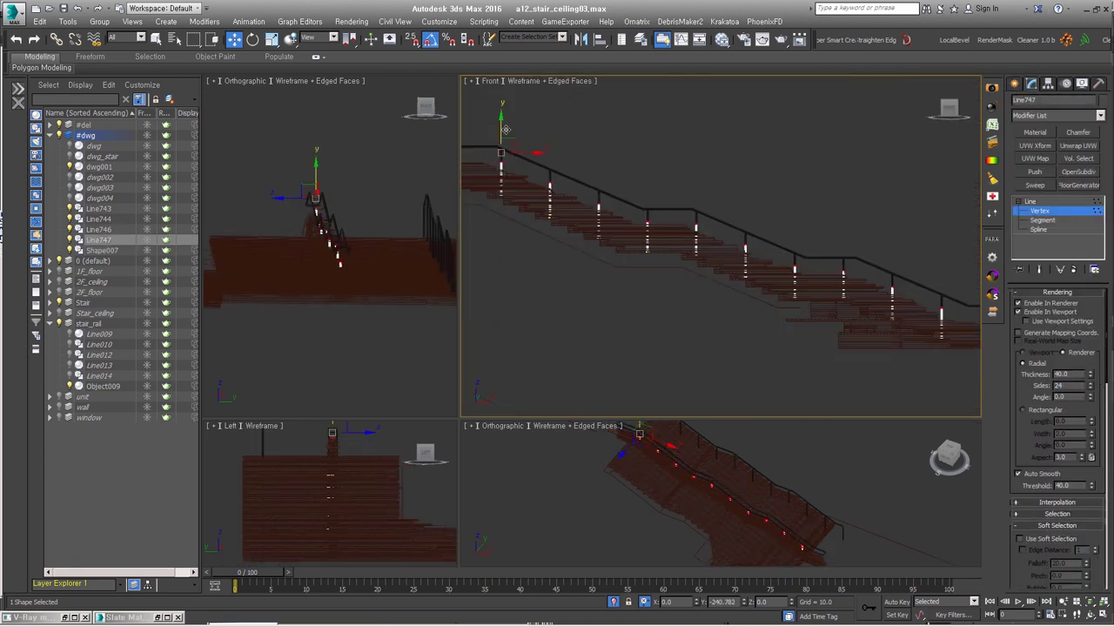
Step: Delete the top cap of the baluster post Line747
scroll(506, 130, up, 5)
scroll(726, 269, down, 3)
scroll(647, 279, down, 2)
scroll(835, 282, down, 1)
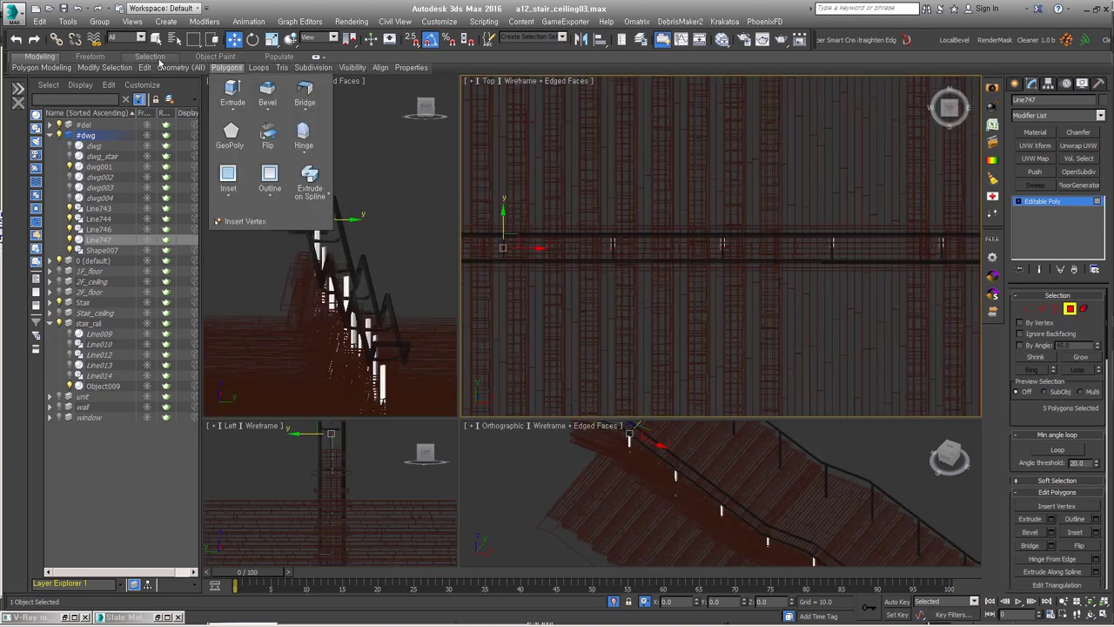
click(150, 57)
mouse_move(774, 329)
alt+middle_down()
mouse_move(659, 230)
mouse_move(647, 253)
mouse_move(796, 254)
alt+middle_up()
key(5)
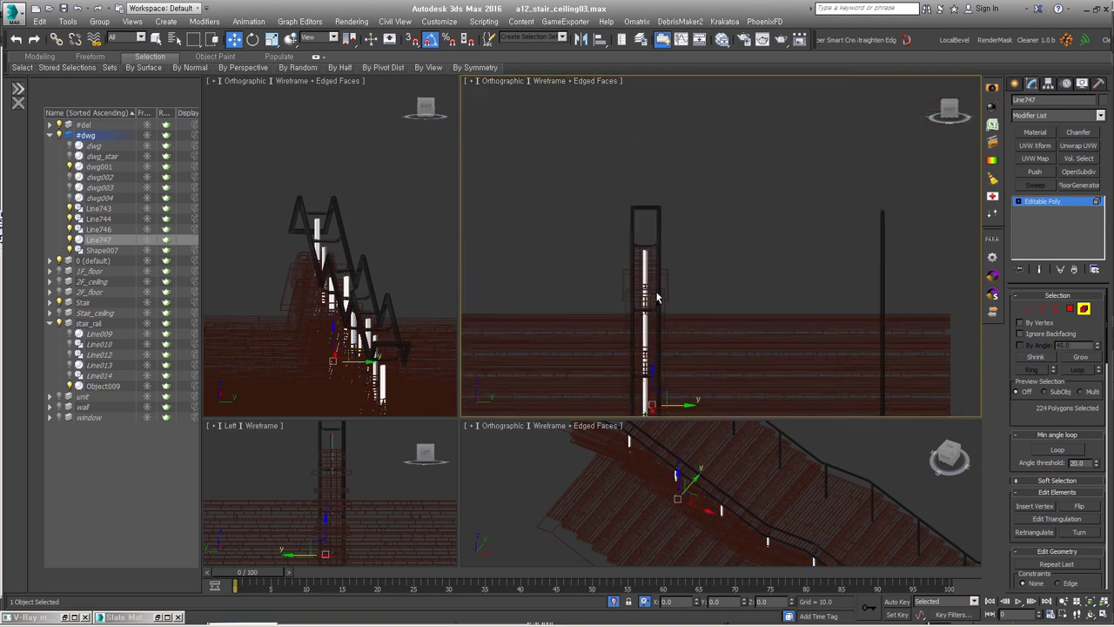
key(t)
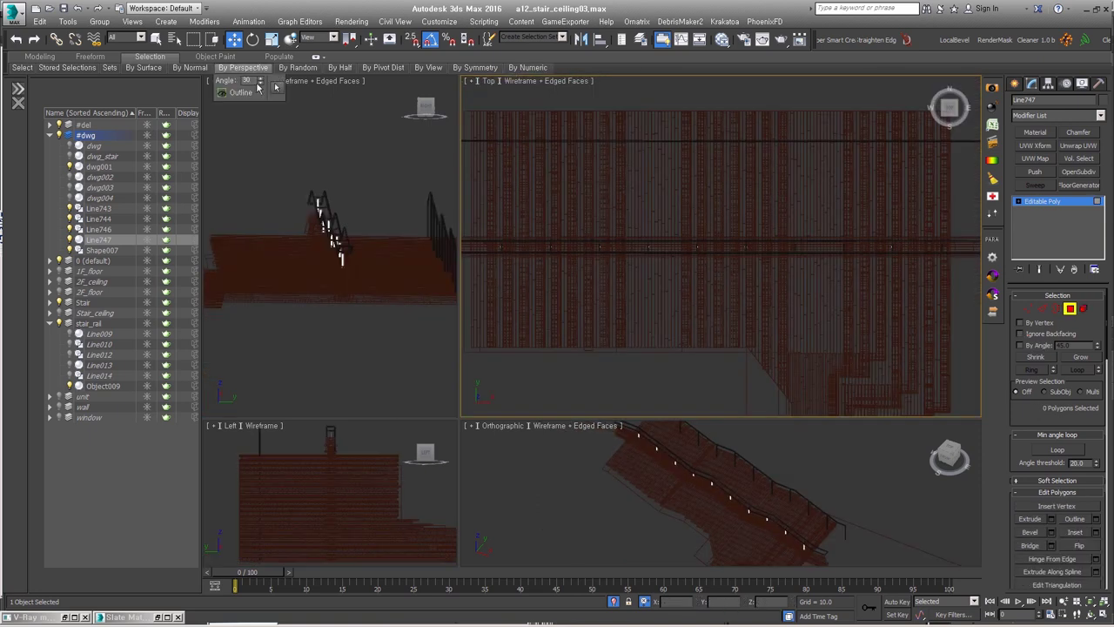
alt+middle_drag(956, 355, 768, 251)
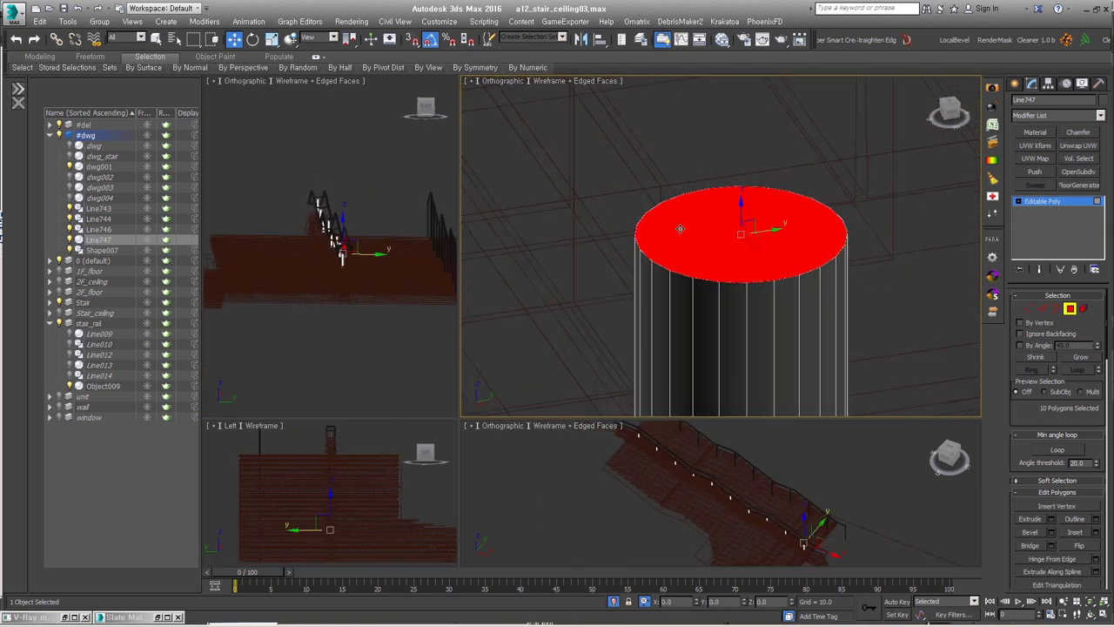
key(Delete)
Step: Cap the open border, inset the new cap by 18.5 and extrude it upward
key(3)
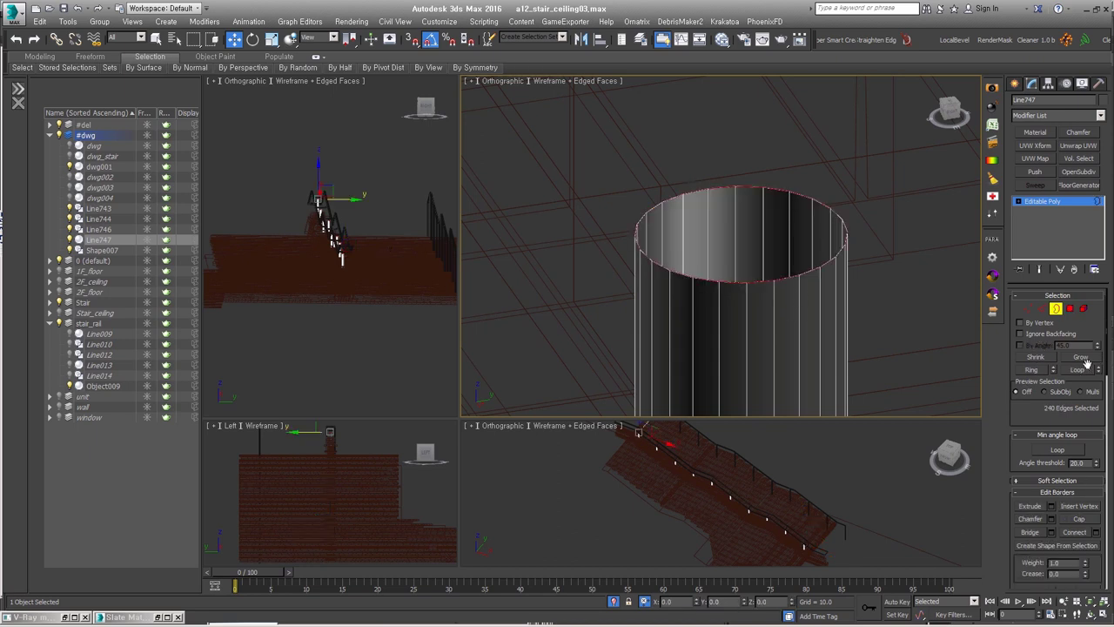
click(1071, 309)
right_click(747, 253)
click(739, 214)
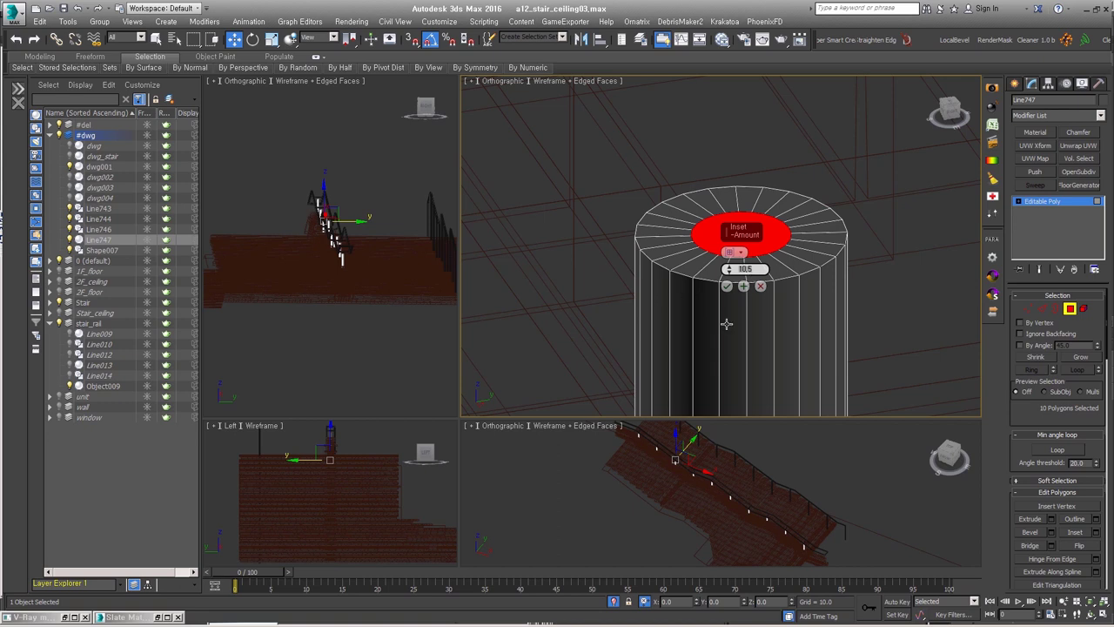
click(727, 285)
key(f)
right_click(700, 279)
click(648, 261)
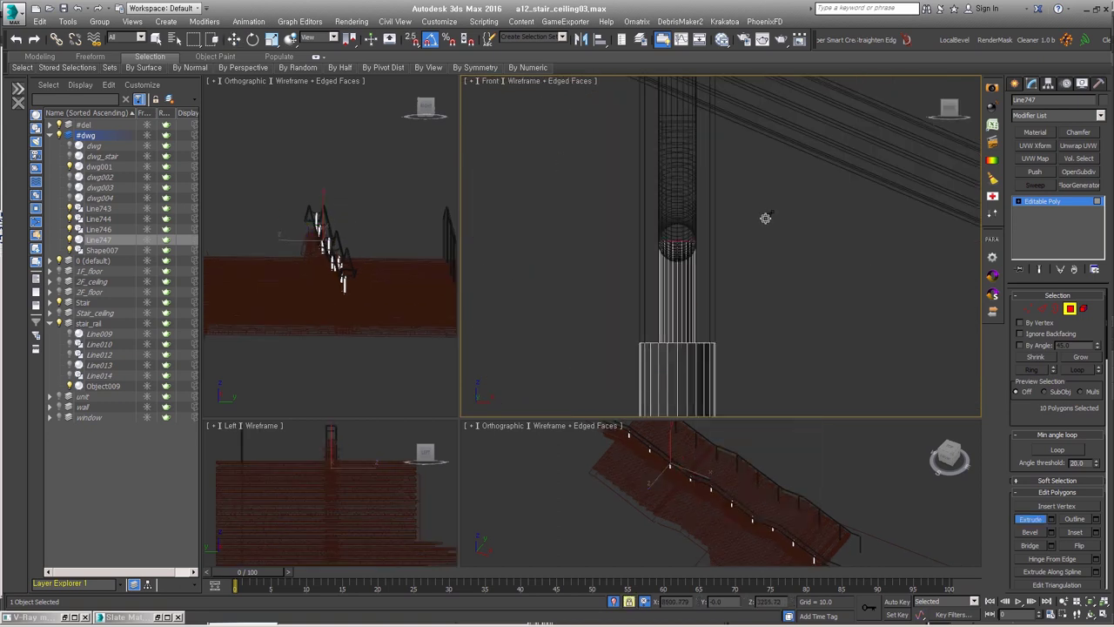
scroll(765, 218, up, 3)
Step: Shift-clone the post element in the front view and review the whole railing
key(4)
key(w)
scroll(765, 218, down, 5)
mouse_move(765, 217)
alt+middle_down()
mouse_move(634, 151)
mouse_move(655, 149)
alt+middle_up()
key(z)
key(f)
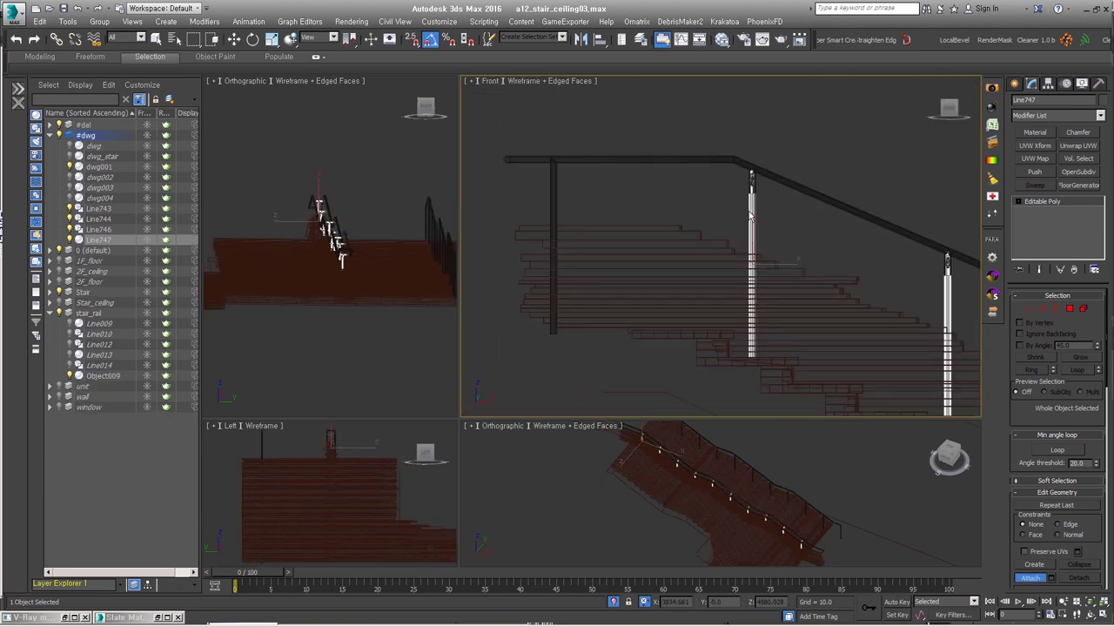
key(w)
key(5)
key(Return)
scroll(720, 248, down, 3)
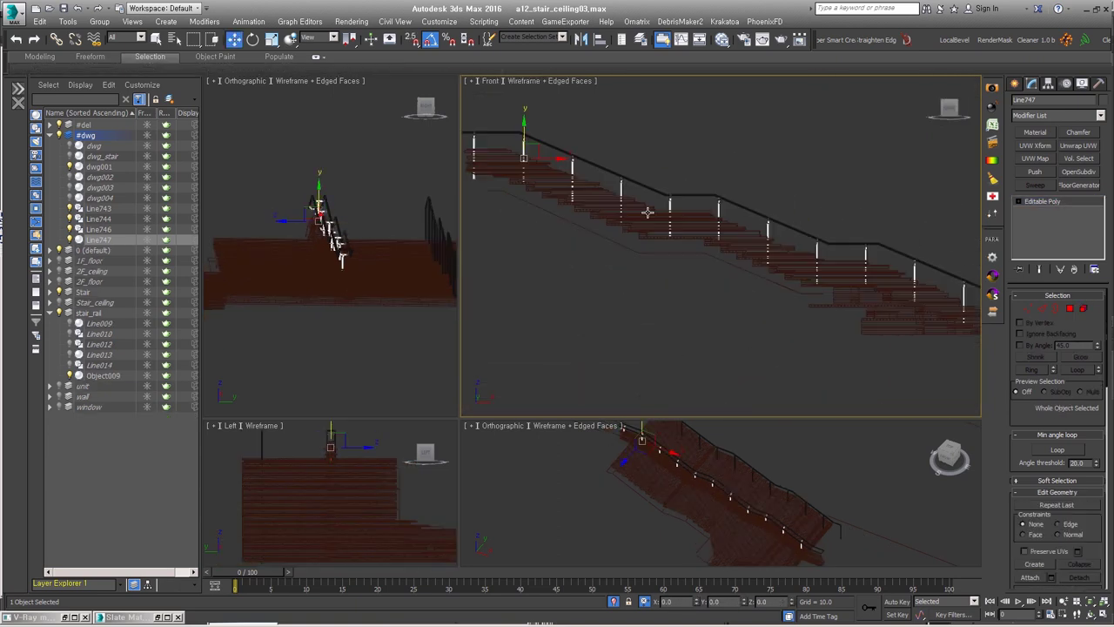
key(5)
alt+middle_drag(661, 261, 763, 300)
Step: Weld the end vertices of handrail Line746 together
click(763, 300)
key(z)
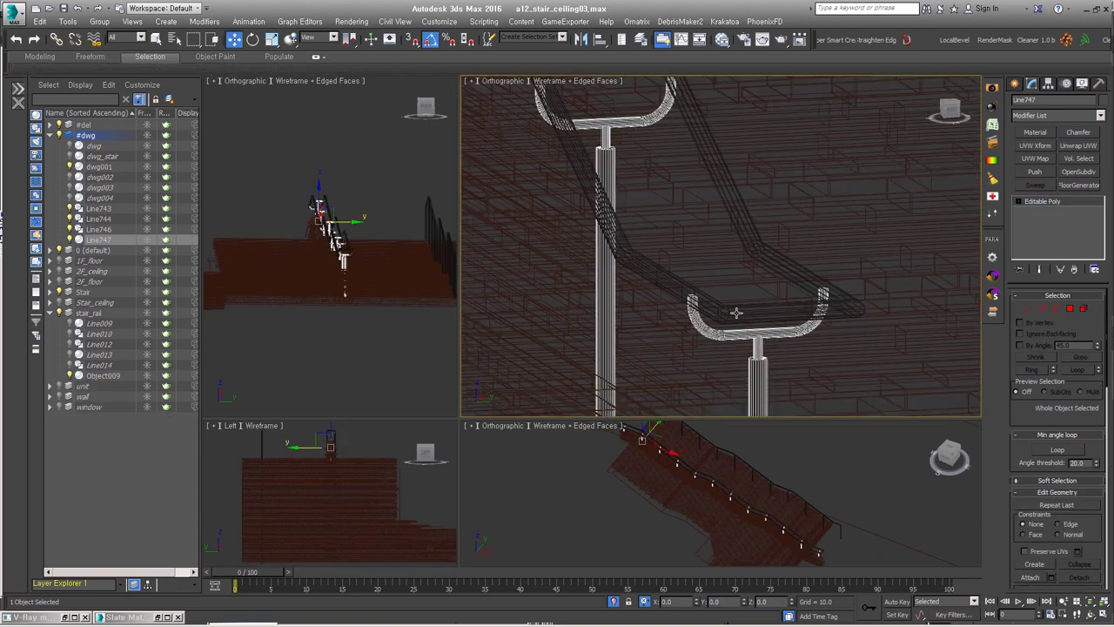
click(1035, 213)
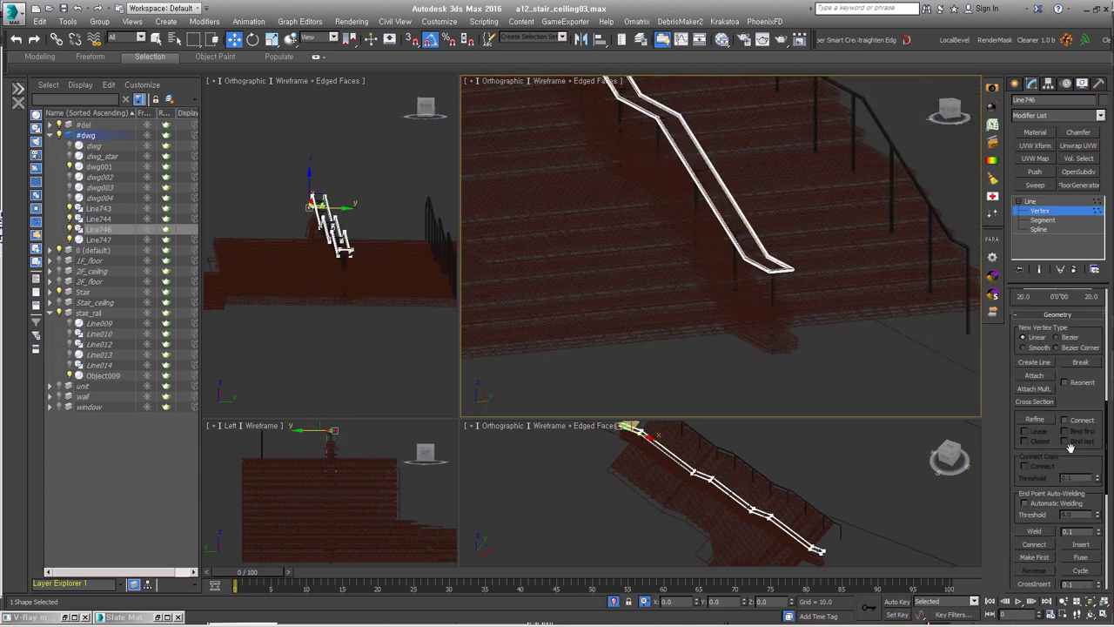
key(f)
key(z)
click(1099, 301)
click(1037, 306)
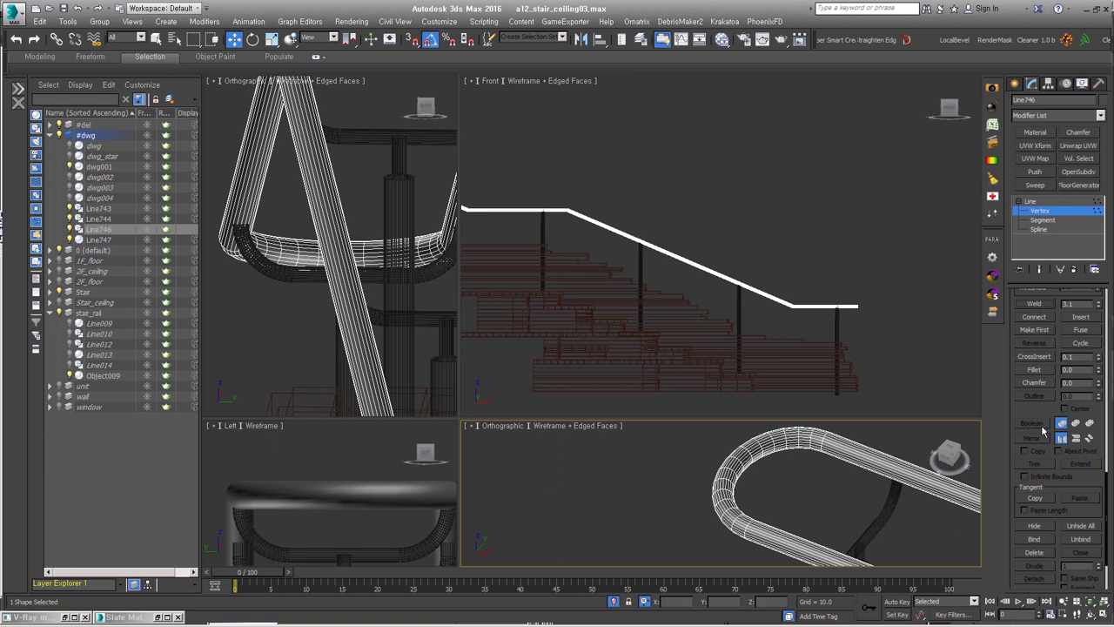
Step: Fillet the handrail's corner vertices into a smooth bend down the stair
scroll(788, 311, up, 5)
click(1033, 369)
scroll(1081, 405, up, 3)
scroll(1082, 404, up, 5)
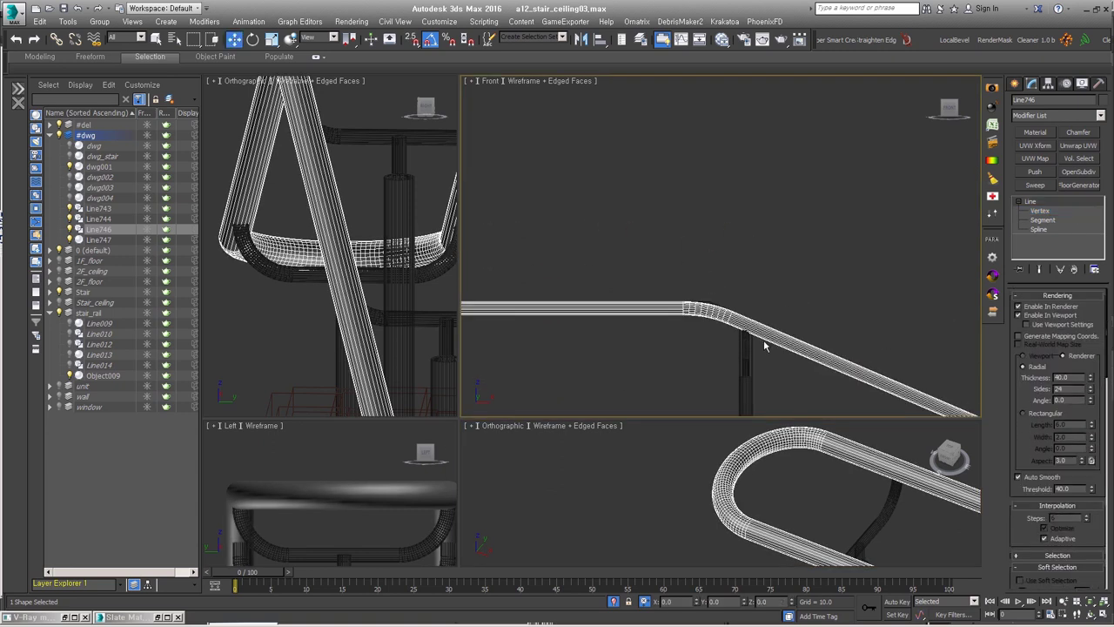
alt+middle_drag(827, 407, 892, 141)
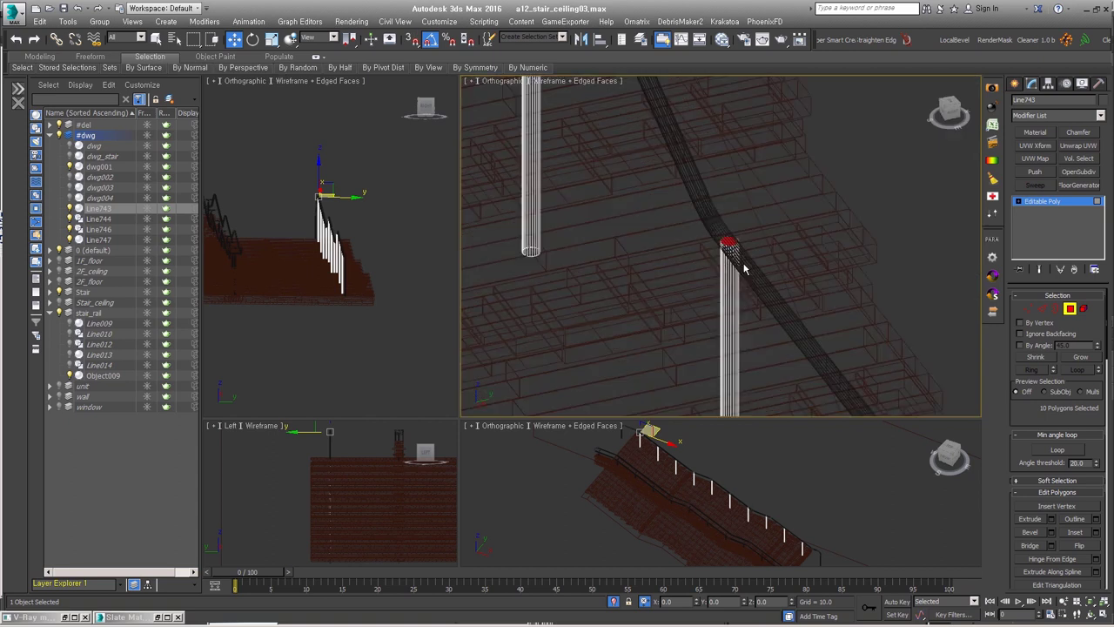
Step: Inset the post's top polygons, then exit sub-object editing
right_click(721, 179)
click(659, 238)
key(z)
right_click(652, 249)
click(710, 285)
right_click(792, 348)
click(757, 360)
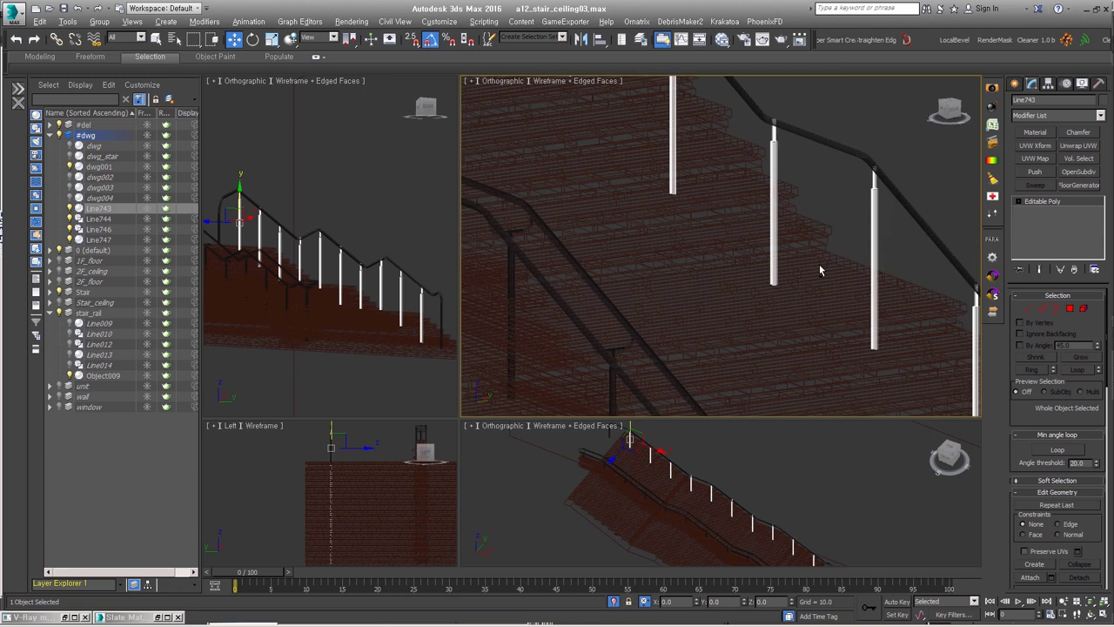
Step: Select the column's bottom border and chamfer its edges
alt+middle_drag(818, 270, 879, 151)
key(F3)
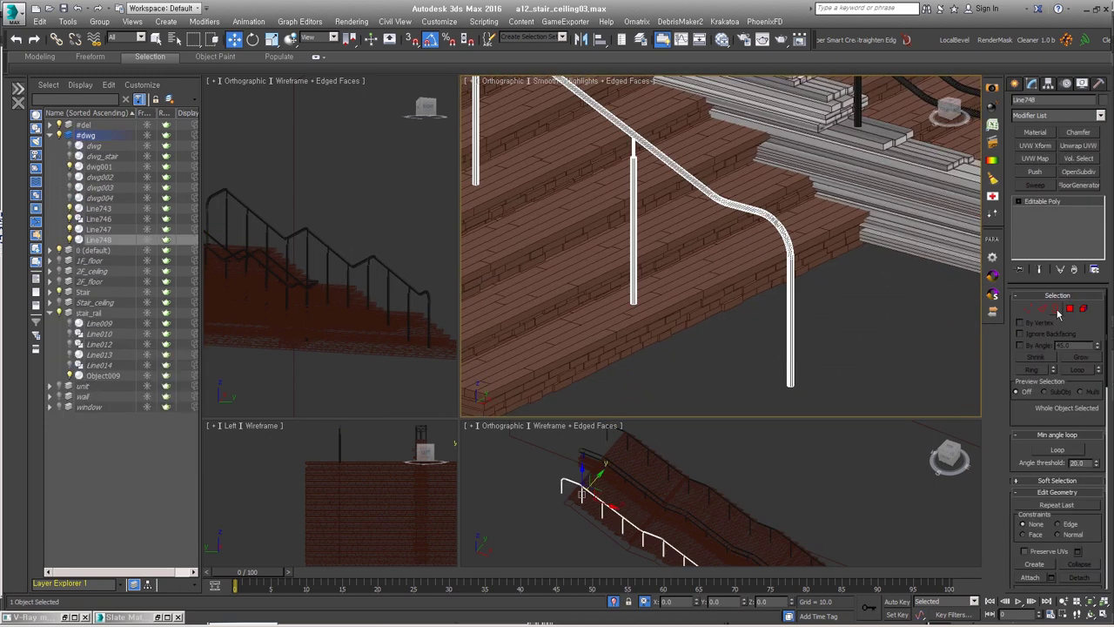
click(512, 85)
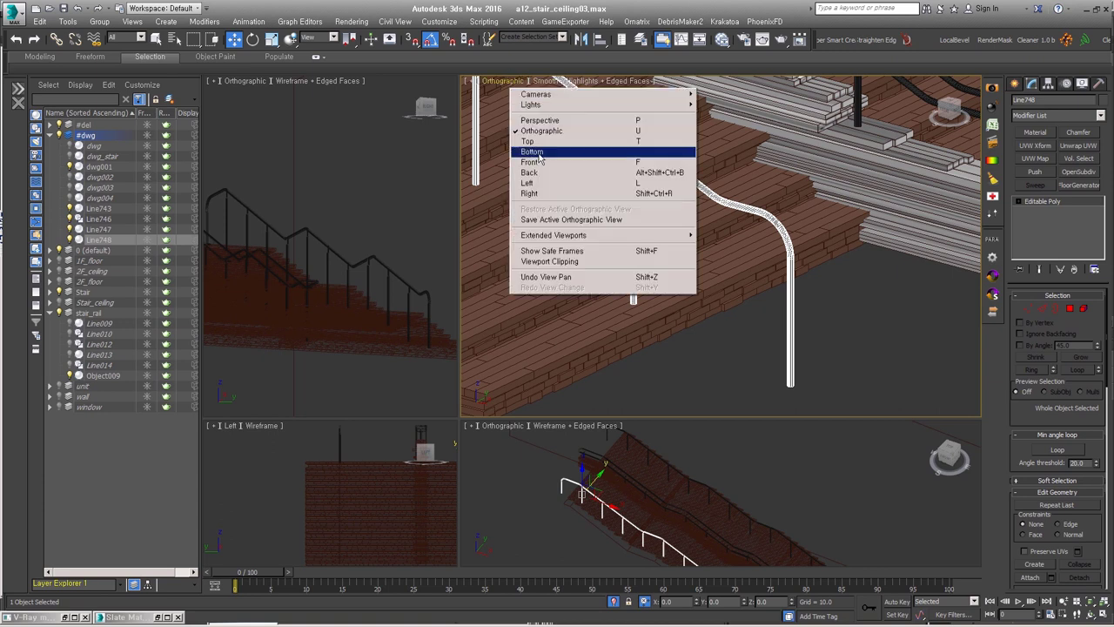
key(4)
mouse_move(946, 359)
alt+middle_down()
mouse_move(731, 318)
mouse_move(697, 291)
mouse_move(707, 277)
alt+middle_up()
key(3)
right_click(687, 320)
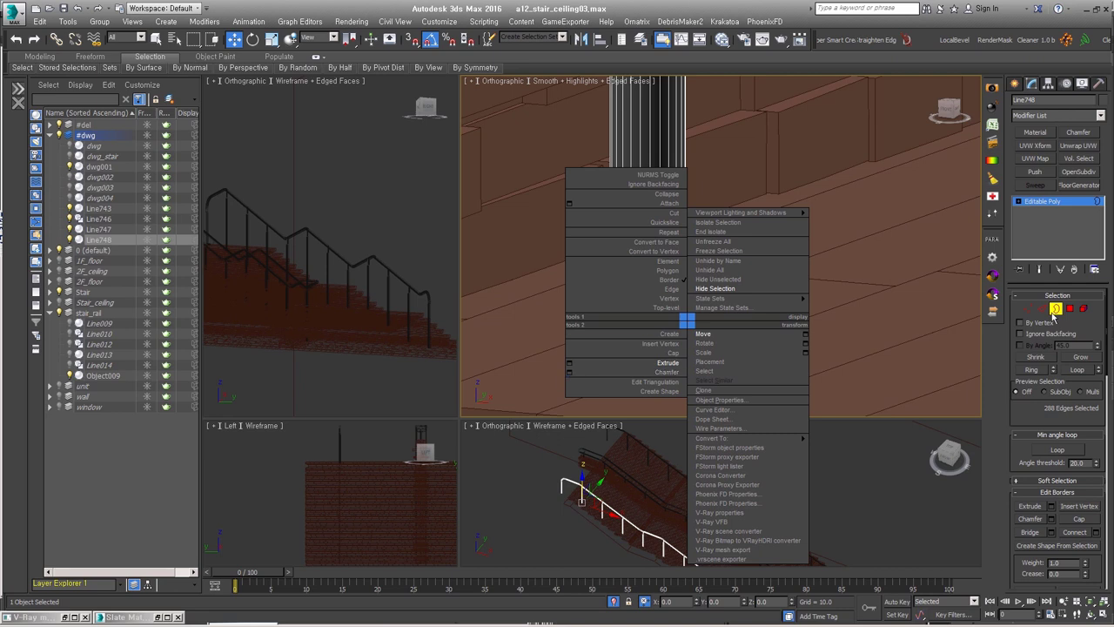
click(1057, 310)
key(ctrl+shift+c)
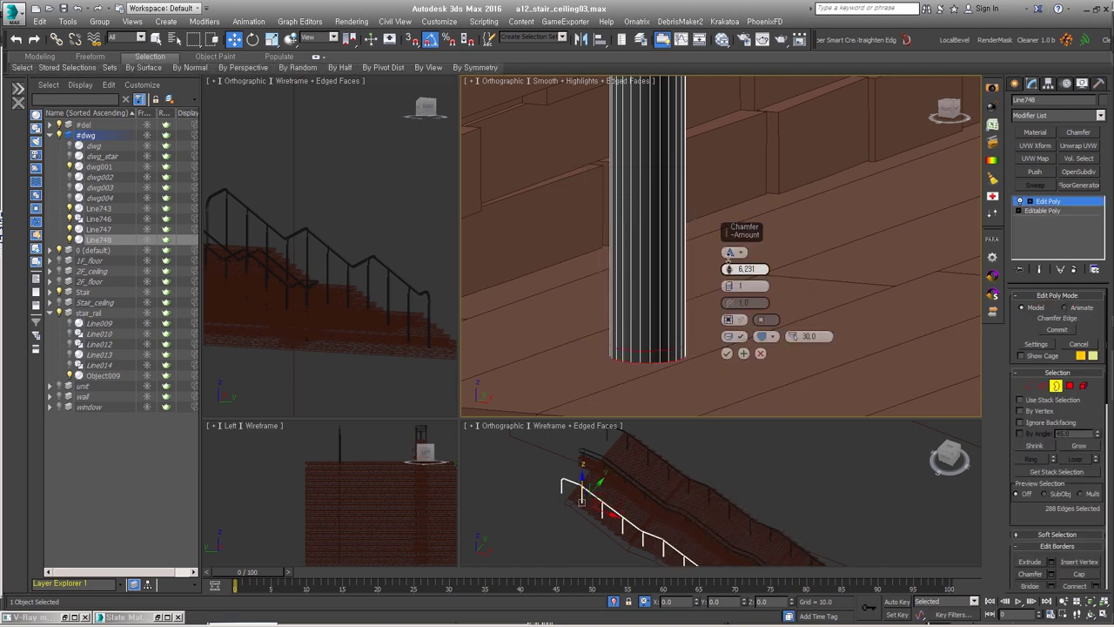
key(ctrl+z)
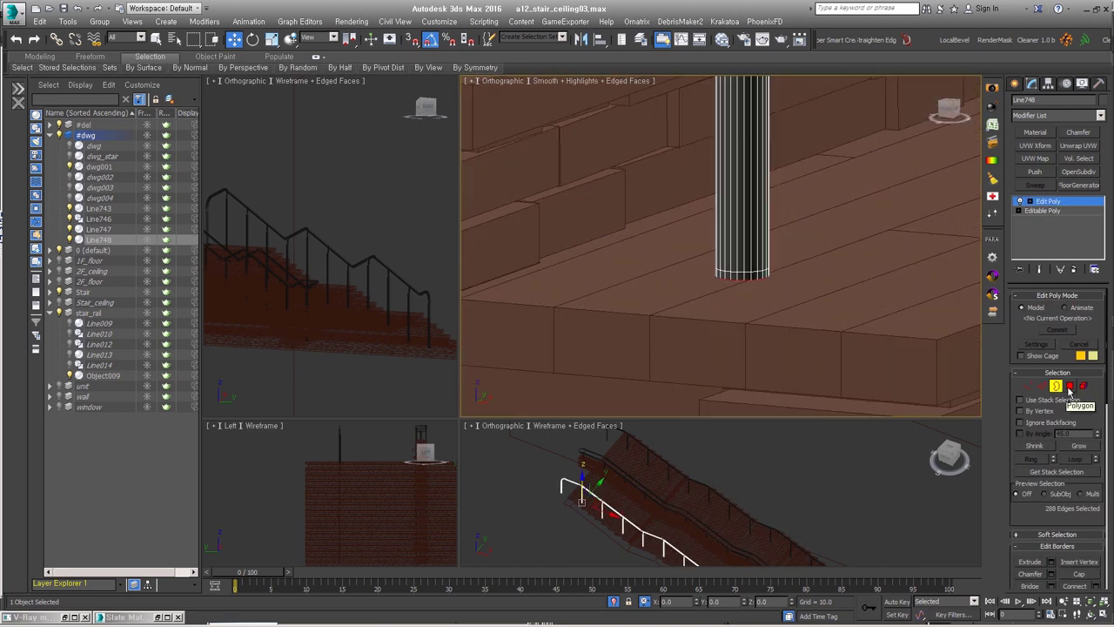
Step: Detach the base faces as Object052 and shell them outward by 15.64
click(585, 358)
scroll(742, 276, up, 4)
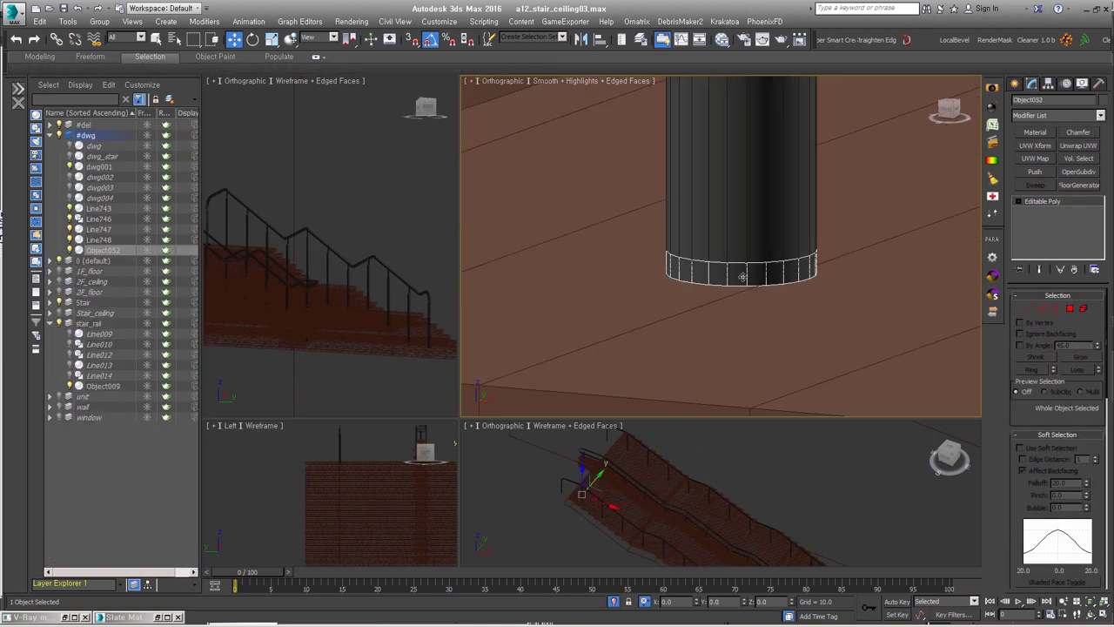
drag(1102, 296, 1102, 281)
alt+middle_drag(771, 281, 737, 272)
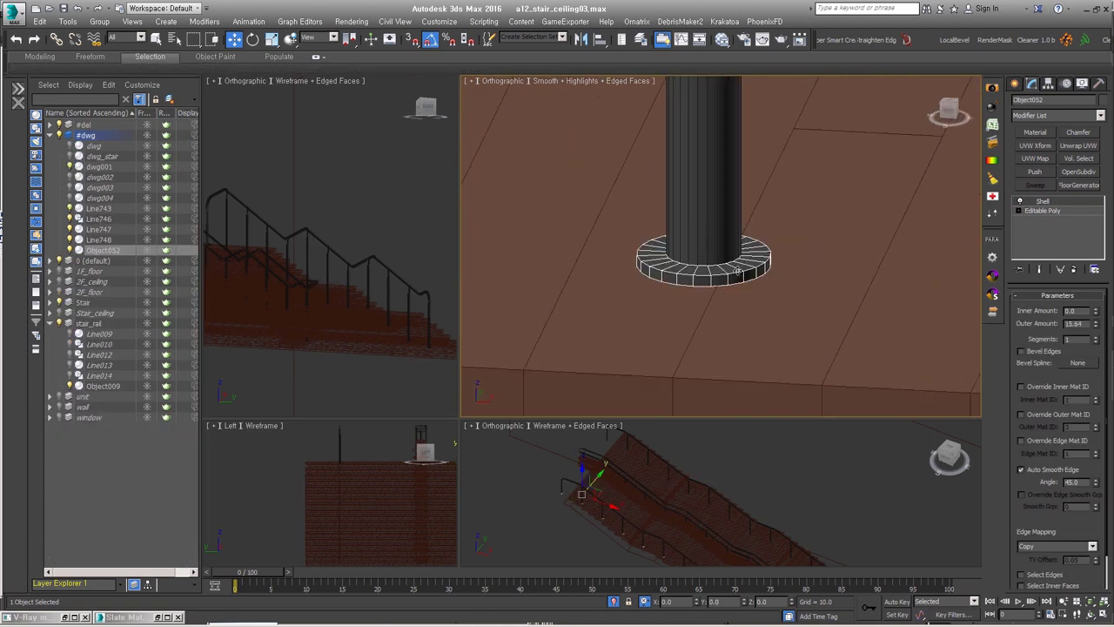
scroll(731, 276, up, 3)
Step: Chamfer the base ring's edges from the quad menu
key(F3)
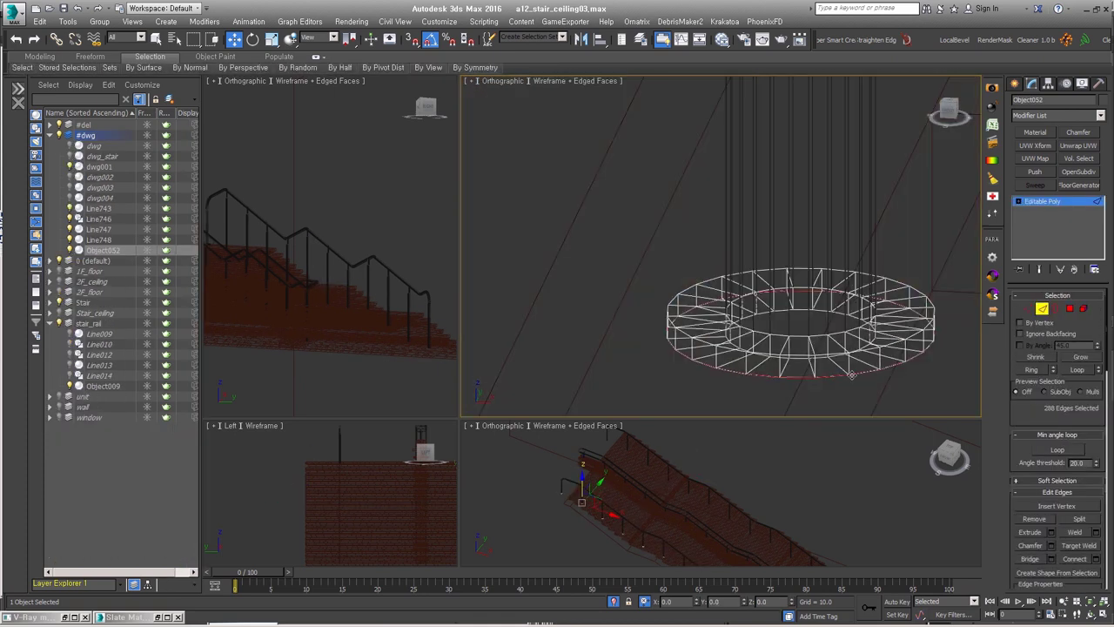
middle_drag(876, 369, 747, 246)
scroll(662, 226, up, 3)
key(F3)
right_click(814, 253)
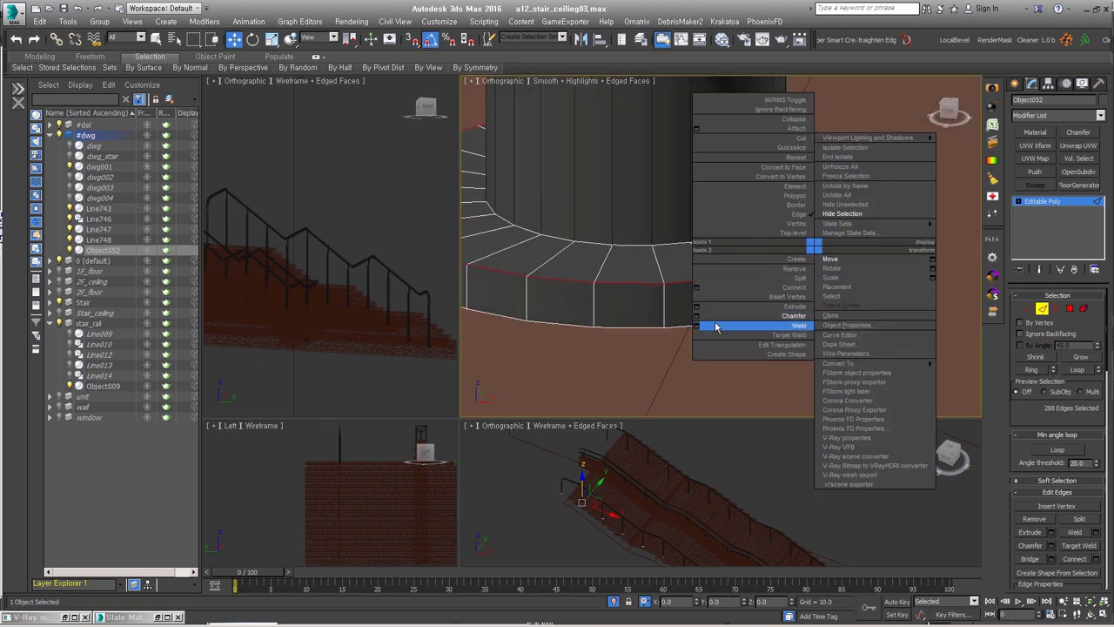
click(748, 311)
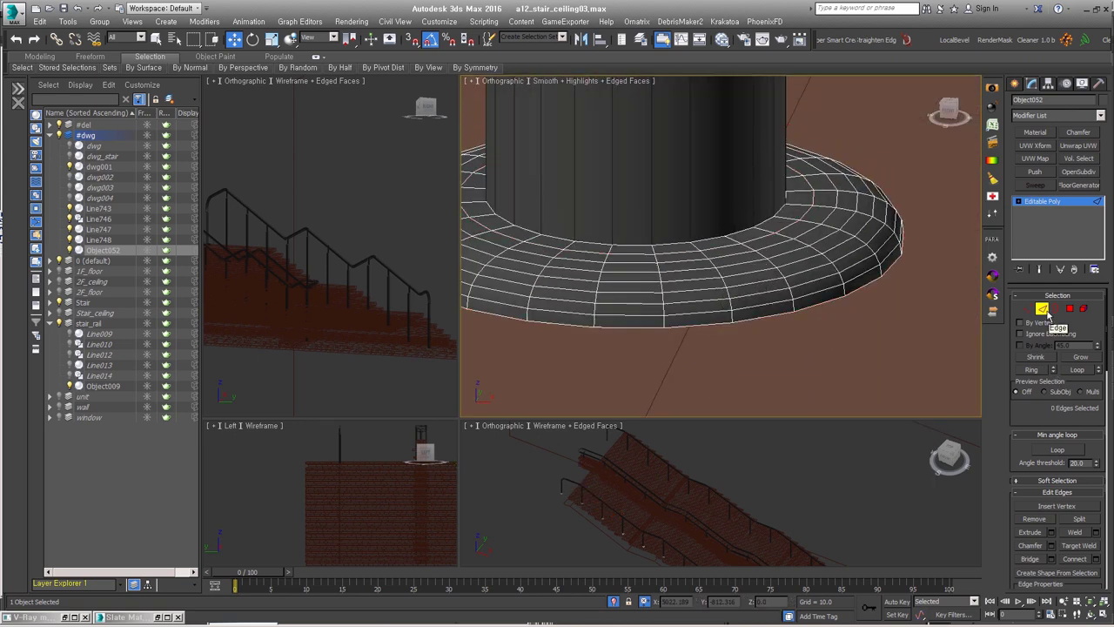
click(1044, 310)
scroll(816, 310, down, 5)
mouse_move(841, 254)
alt+middle_down()
mouse_move(590, 286)
mouse_move(791, 346)
alt+middle_up()
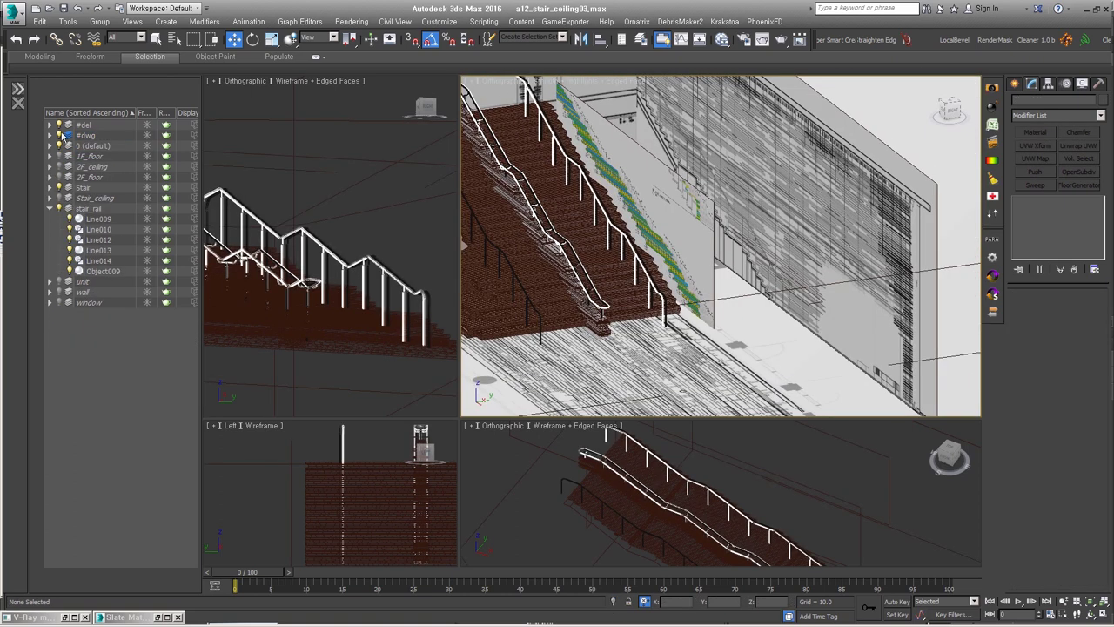
Step: Select the second-floor slab Line001 and frame the stair opening in top view
click(833, 320)
scroll(833, 320, up, 3)
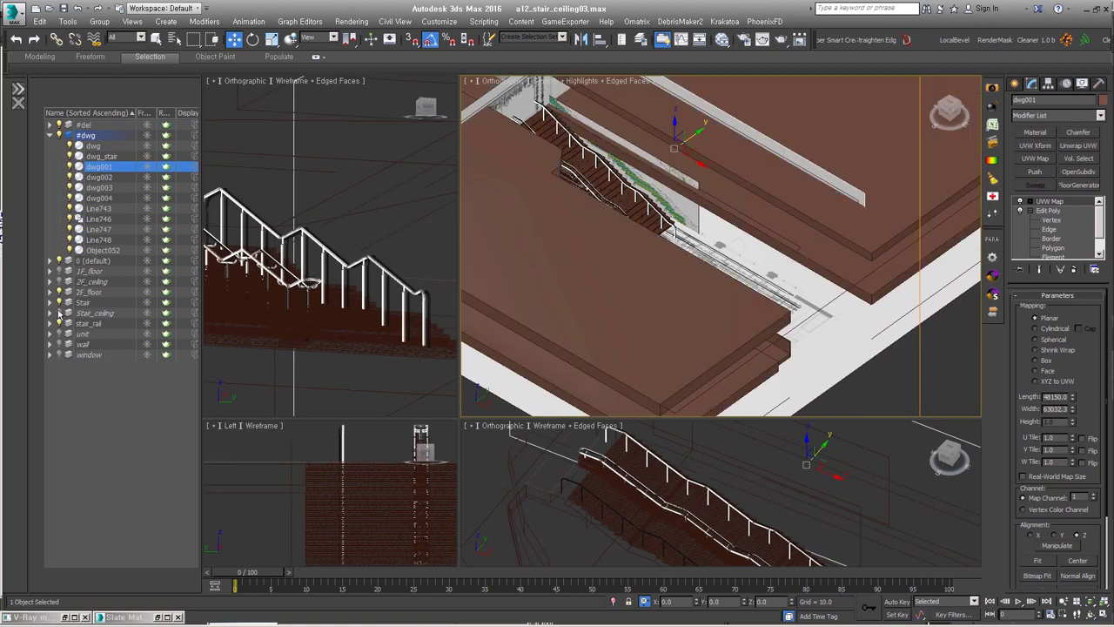
alt+middle_drag(749, 261, 786, 235)
key(t)
scroll(857, 236, up, 2)
click(857, 235)
mouse_move(858, 236)
alt+middle_down()
mouse_move(783, 244)
mouse_move(579, 212)
alt+middle_up()
scroll(729, 240, down, 3)
click(730, 240)
scroll(729, 241, up, 4)
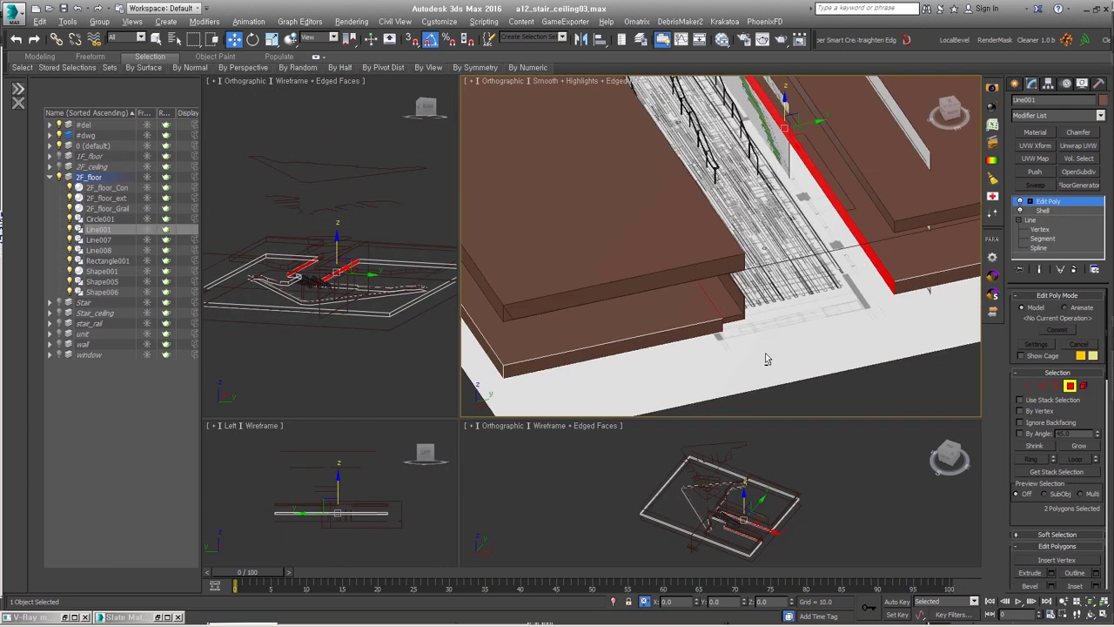
key(t)
scroll(868, 263, up, 3)
alt+middle_drag(868, 262, 833, 267)
Step: Clone the slab face as a new plane and isolate it
key(4)
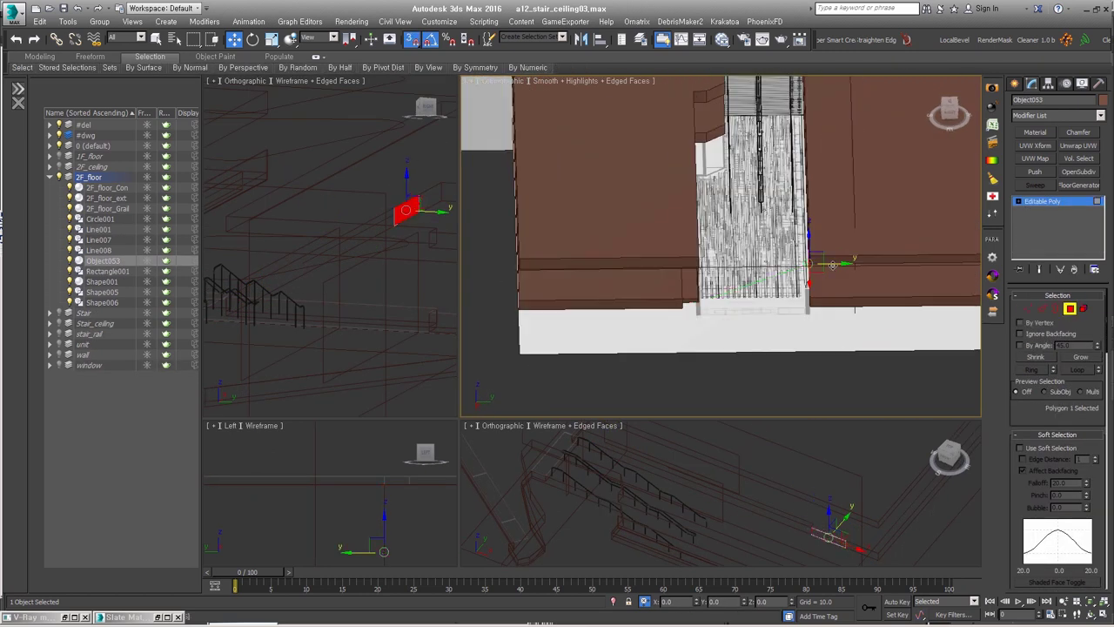
click(611, 344)
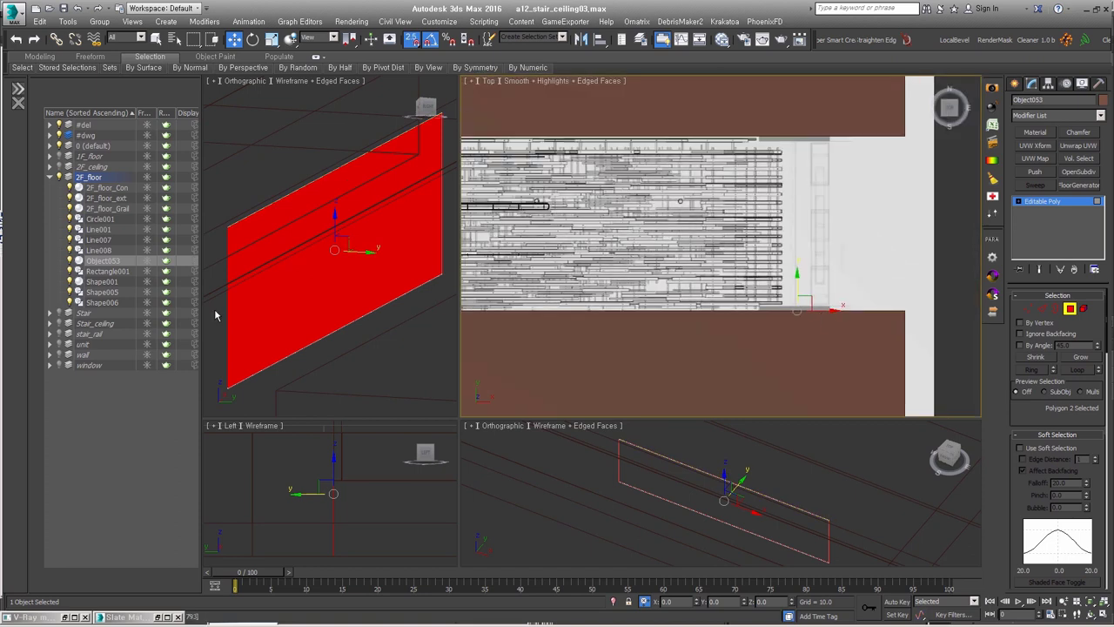
alt+middle_drag(783, 261, 986, 285)
key(alt+q)
key(t)
Step: Add Shell to the plane with Inner 0 and Outer 7.47, then unhide everything
click(1057, 115)
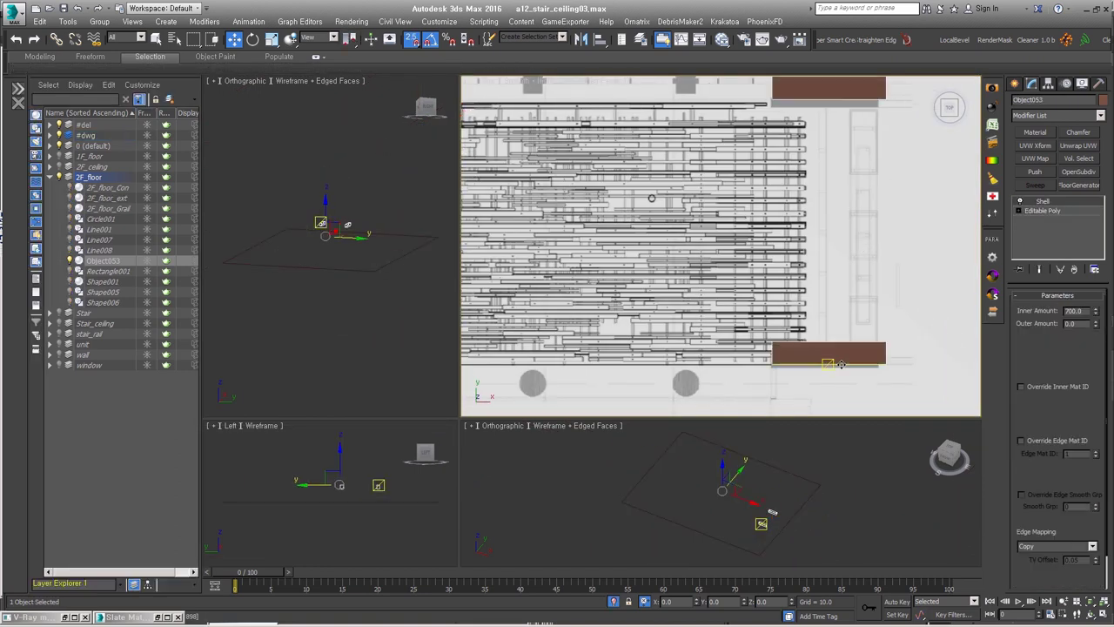
right_click(1095, 311)
drag(1094, 324, 1103, 304)
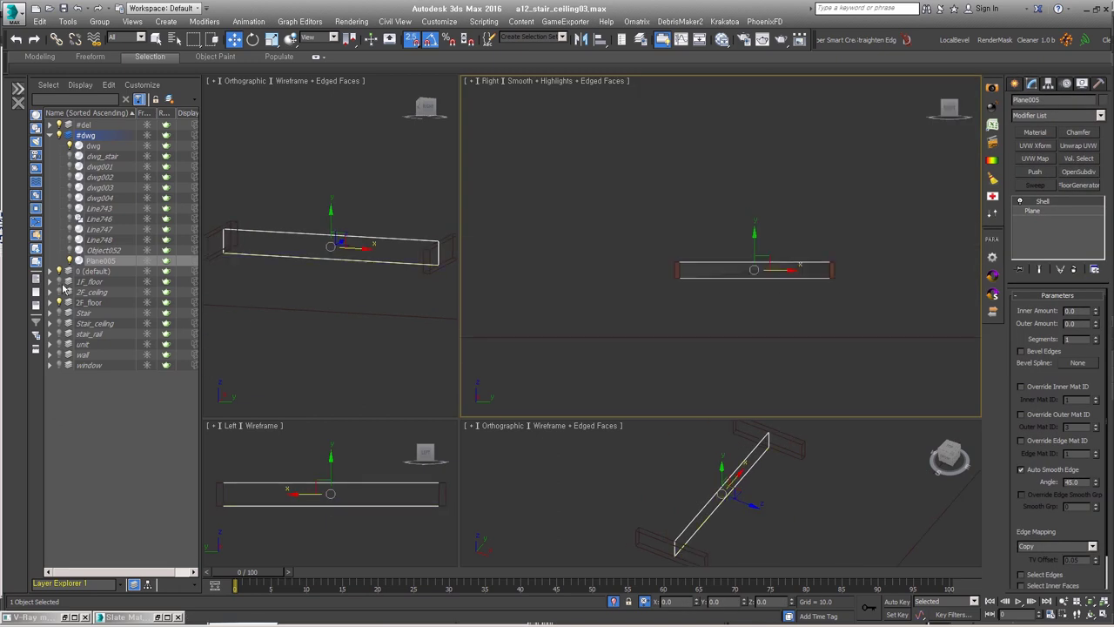
click(63, 287)
Step: Add Edit Poly and stretch the panel up to full height
click(992, 213)
drag(754, 262, 754, 148)
alt+middle_drag(871, 235, 835, 239)
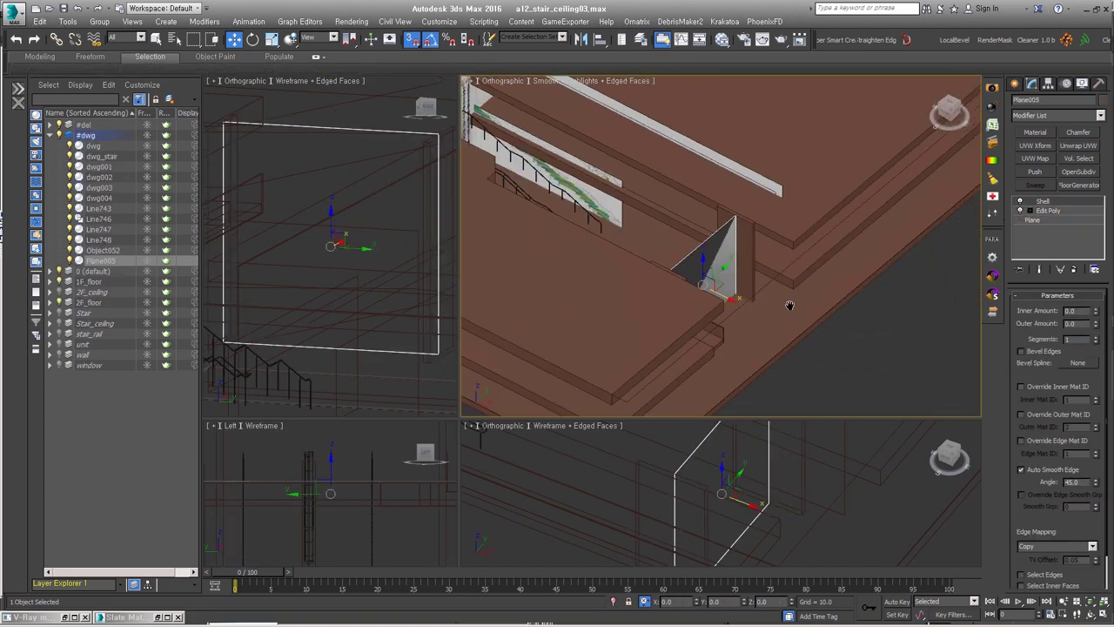
alt+middle_drag(786, 379, 725, 301)
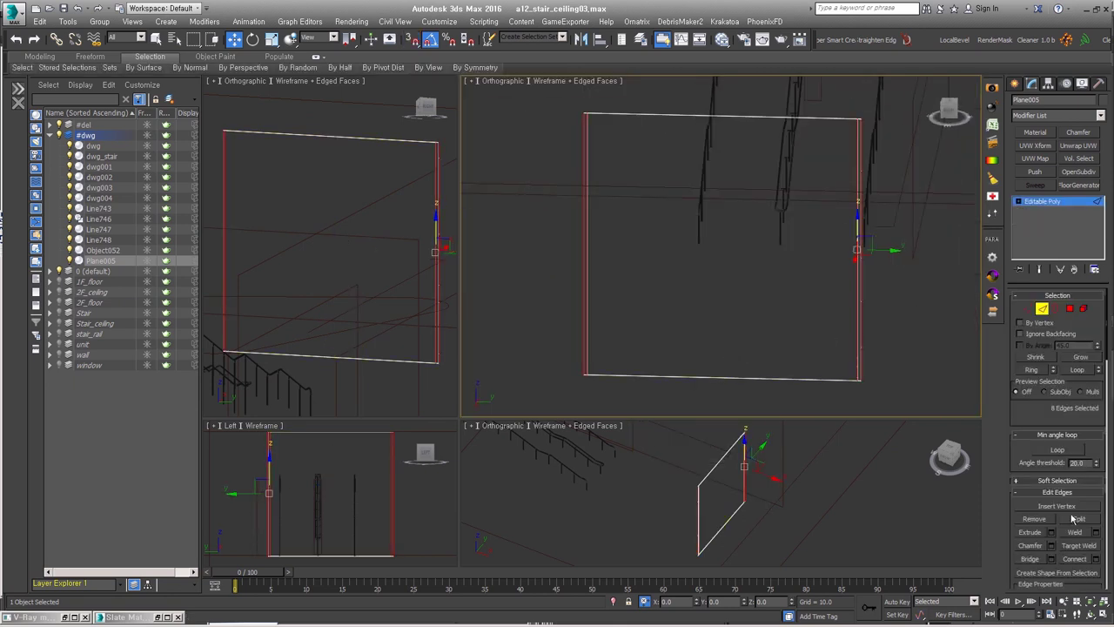
Step: Chamfer the plane's border edges by 150
right_click(721, 187)
click(604, 259)
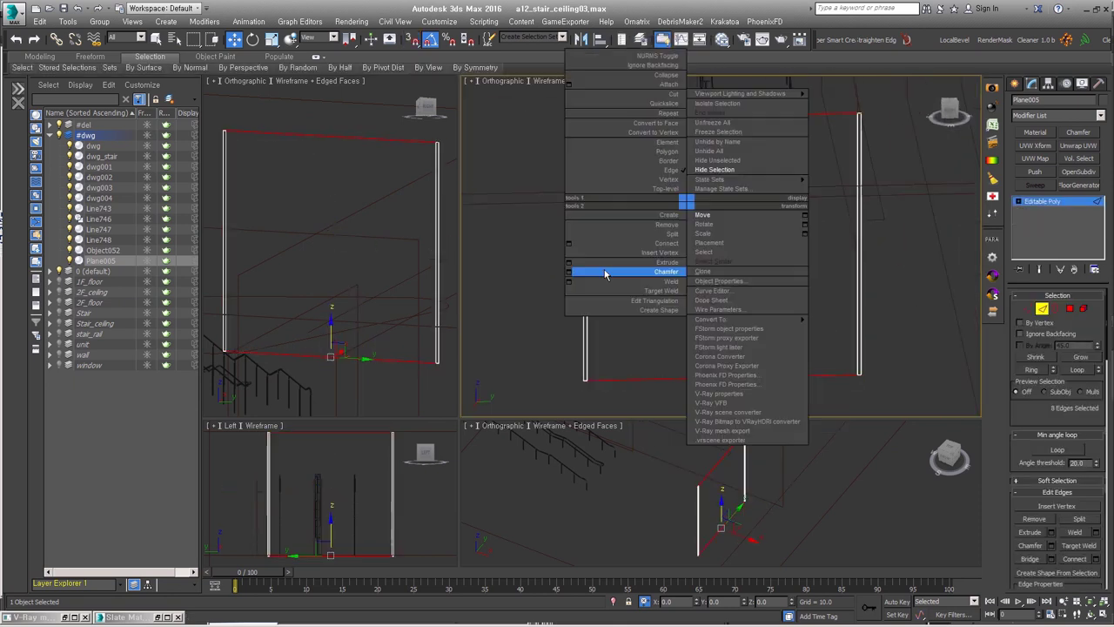
key(Return)
mouse_move(742, 274)
alt+middle_down()
mouse_move(781, 264)
mouse_move(831, 301)
alt+middle_up()
key(4)
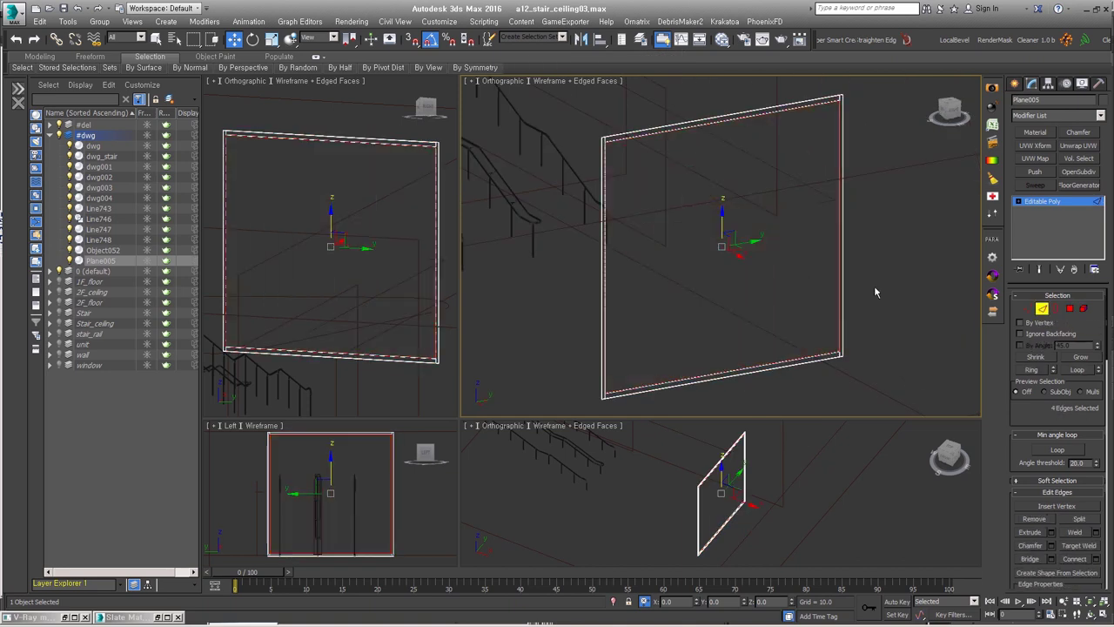
key(2)
Step: Connect edges for vertical mullions and chamfer them by 50
right_click(722, 187)
click(627, 261)
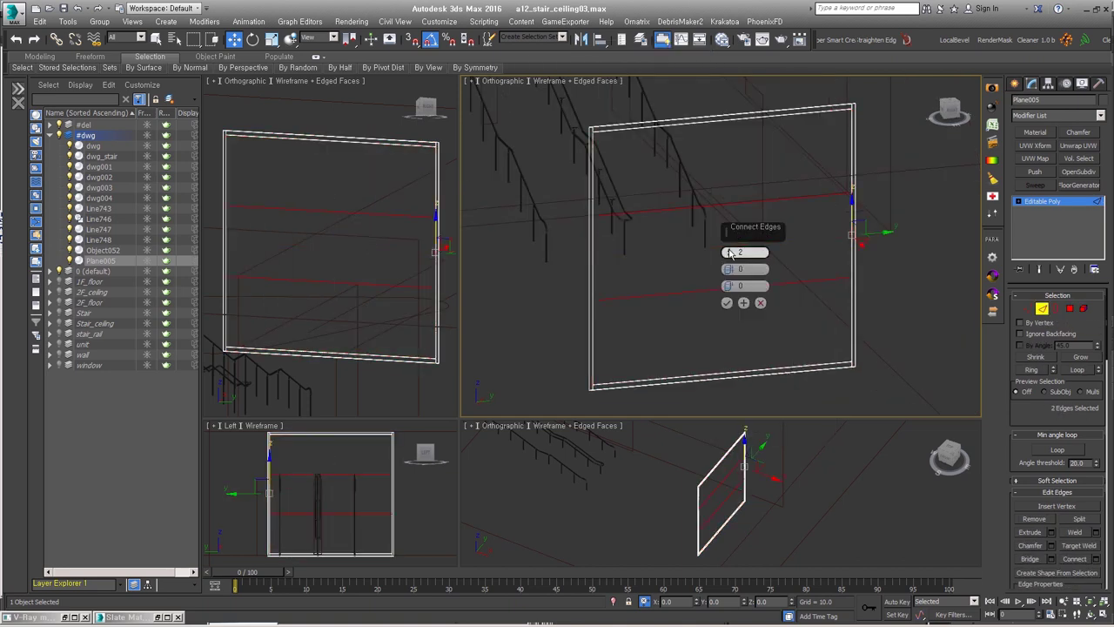
right_click(659, 226)
click(592, 251)
right_click(731, 252)
click(670, 265)
key(4)
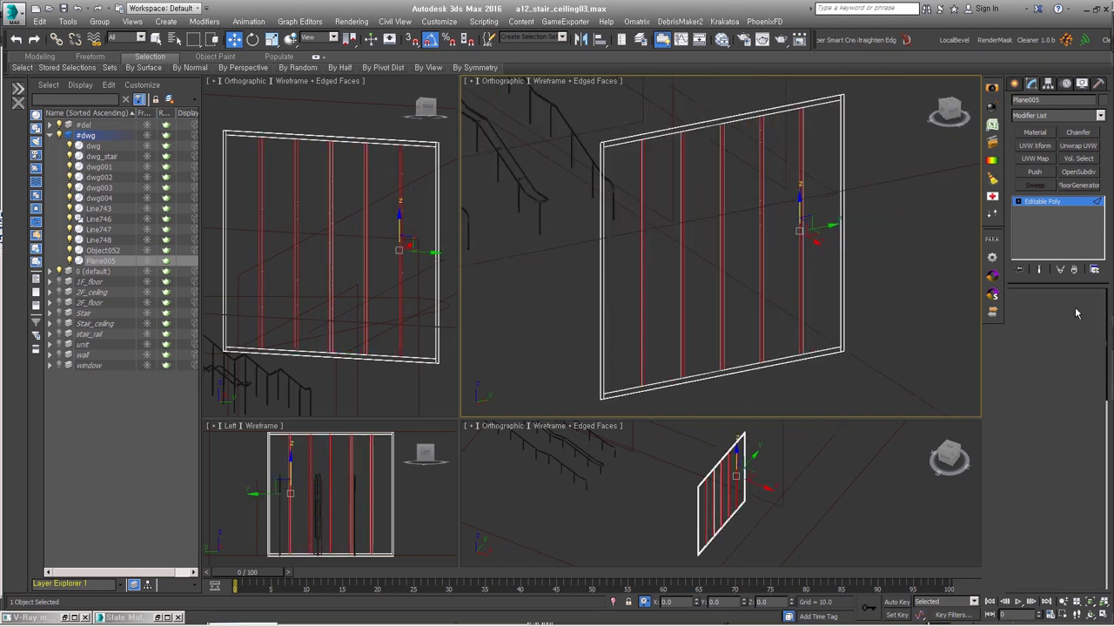
Step: Select the pane strips' edges and chamfer them into horizontal transoms
key(ctrl+a)
click(635, 321)
mouse_move(661, 261)
alt+middle_down()
mouse_move(634, 321)
mouse_move(696, 261)
alt+middle_up()
ctrl+click(648, 287)
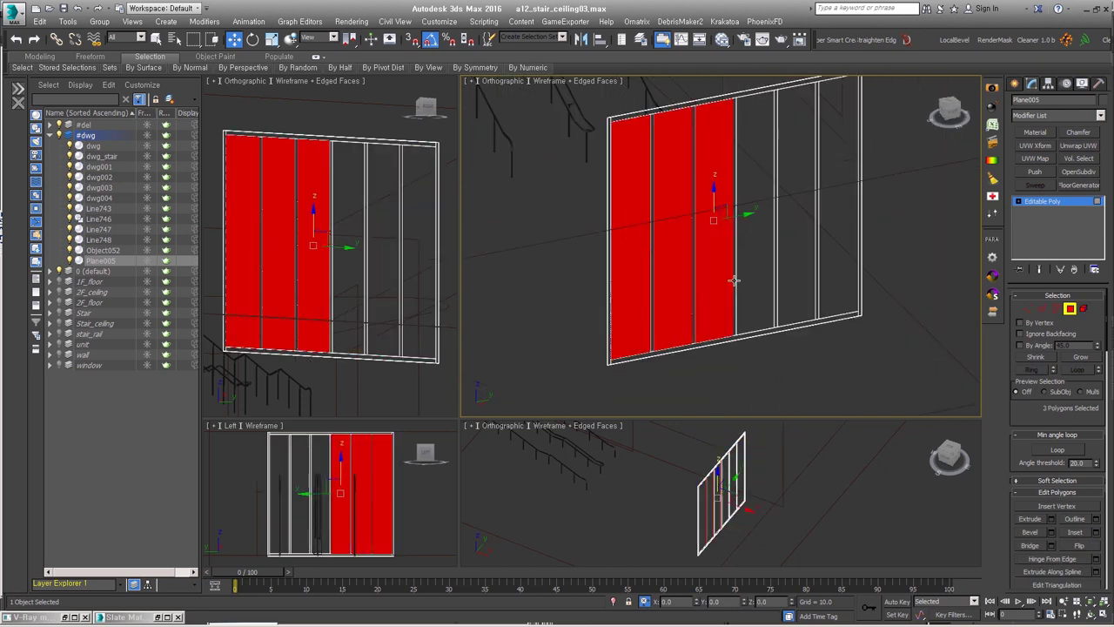
key(2)
right_click(765, 274)
click(664, 352)
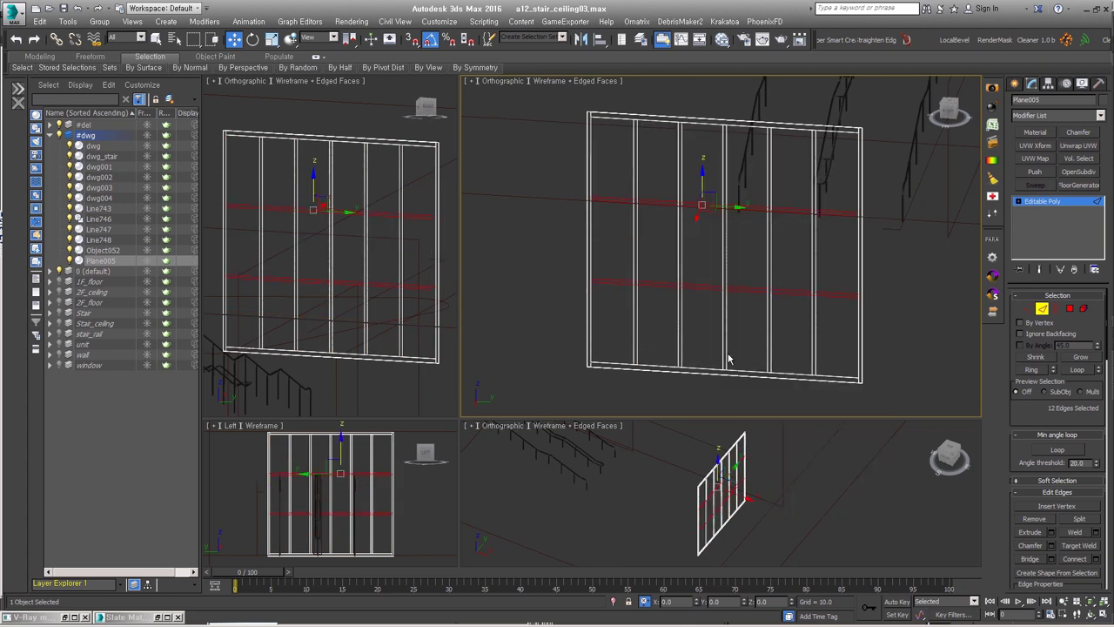
Step: Select the glass pane faces of the window grid
click(728, 356)
key(4)
key(ctrl+a)
drag(624, 334, 833, 222)
alt+middle_drag(833, 222, 783, 244)
Step: Give the window frame Shell thickness and a material ID, then select the Object054 panes
click(1035, 132)
click(1094, 310)
scroll(867, 351, up, 5)
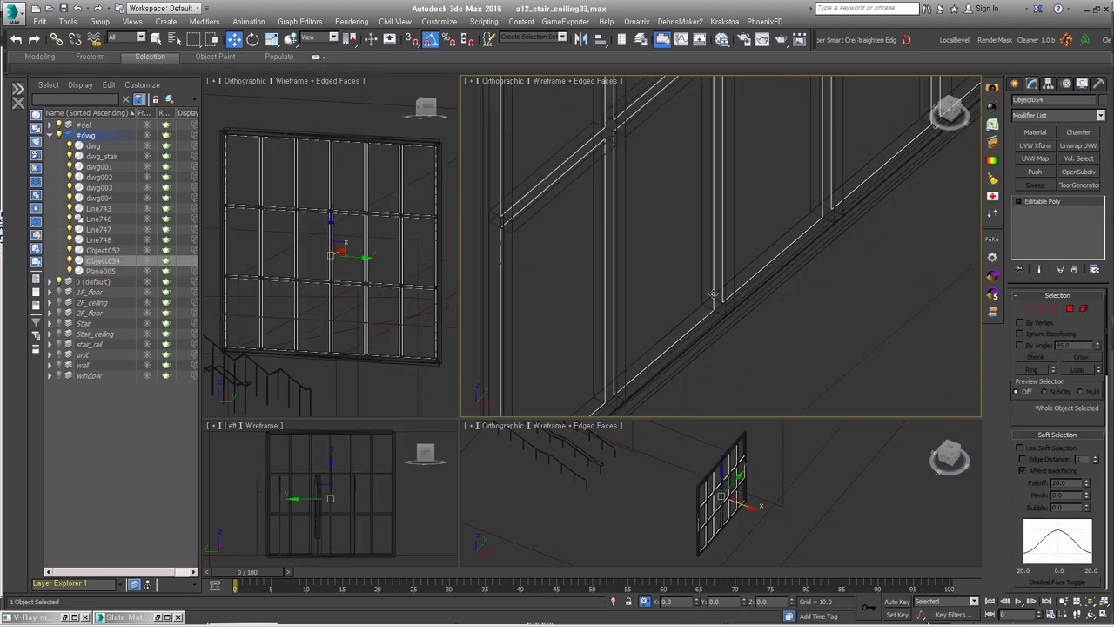
click(867, 352)
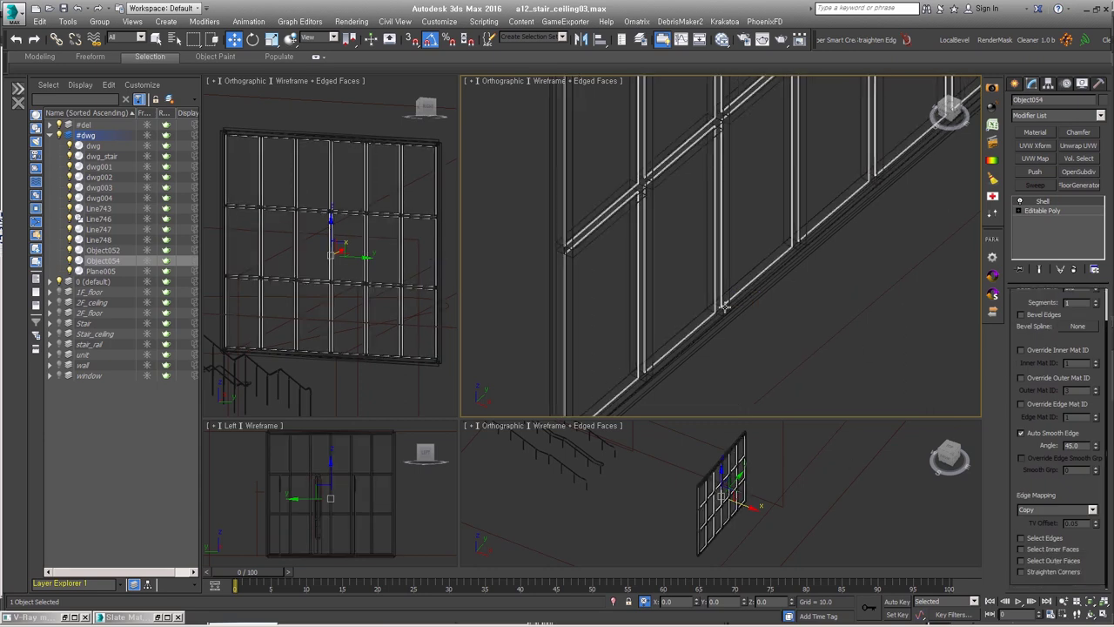
alt+middle_drag(783, 383, 713, 307)
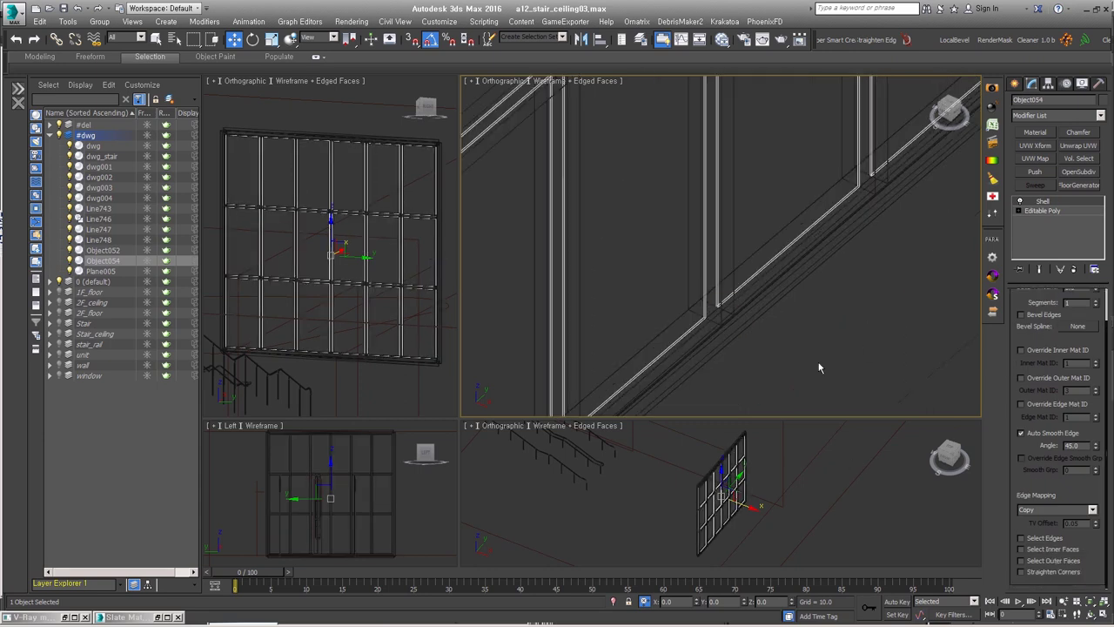
key(ctrl+z)
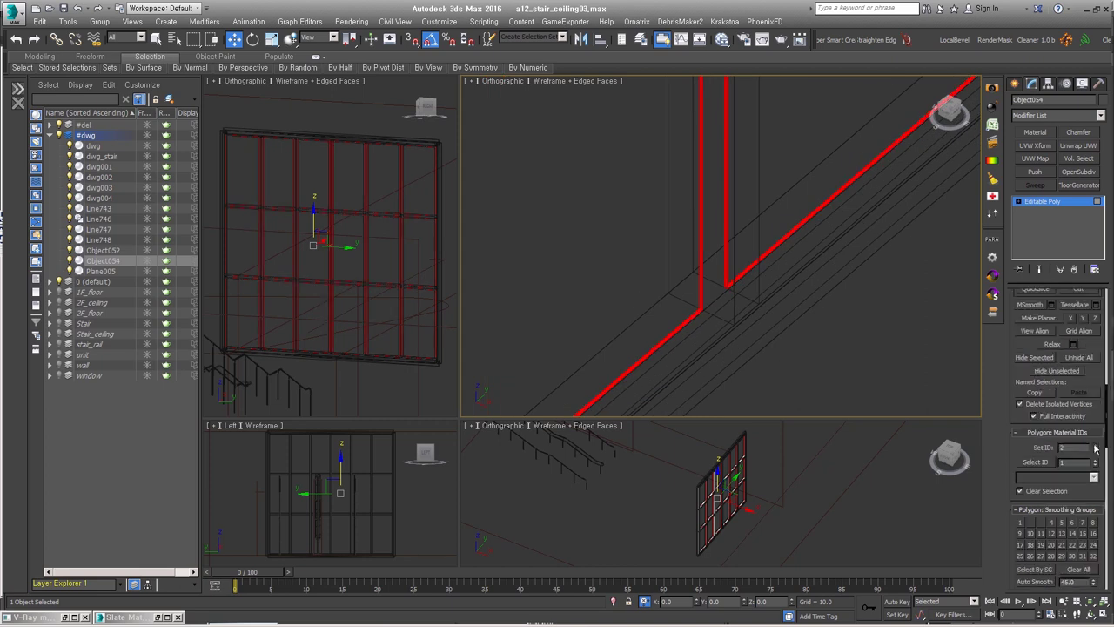
Step: Return to Plane005's base geometry and select the frame and glass together
click(741, 322)
scroll(731, 314, down, 3)
scroll(722, 311, down, 3)
scroll(719, 310, down, 1)
click(1021, 221)
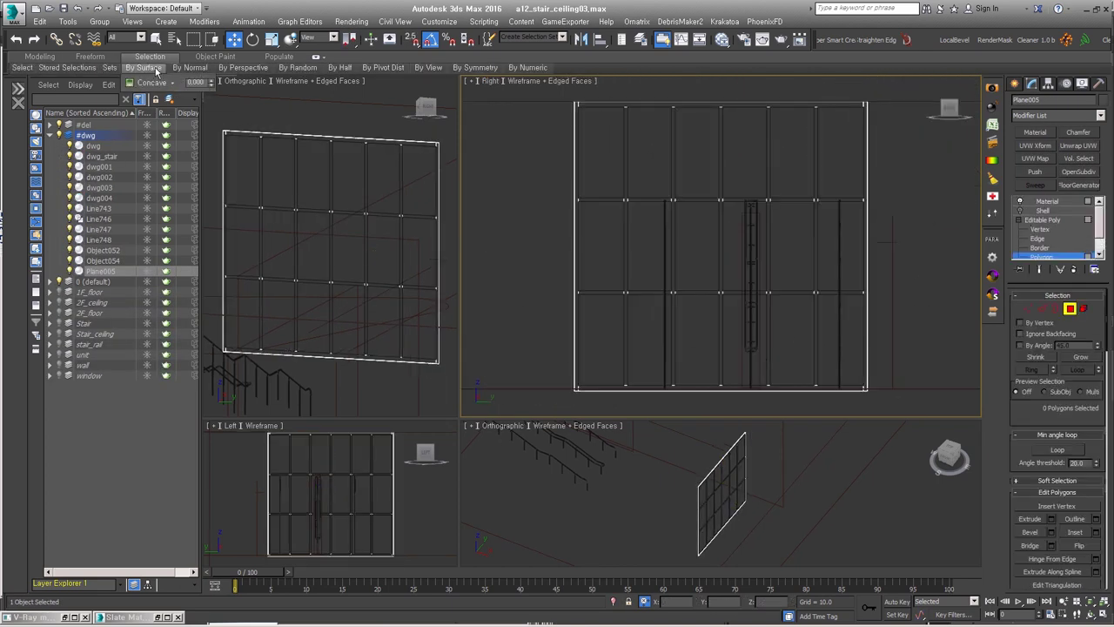
mouse_move(730, 292)
alt+middle_down()
mouse_move(652, 299)
mouse_move(746, 101)
alt+middle_up()
Step: Apply the windowID3 multi-material and hide the dwg reference layer
key(m)
scroll(340, 405, down, 5)
scroll(340, 405, down, 3)
double_click(335, 412)
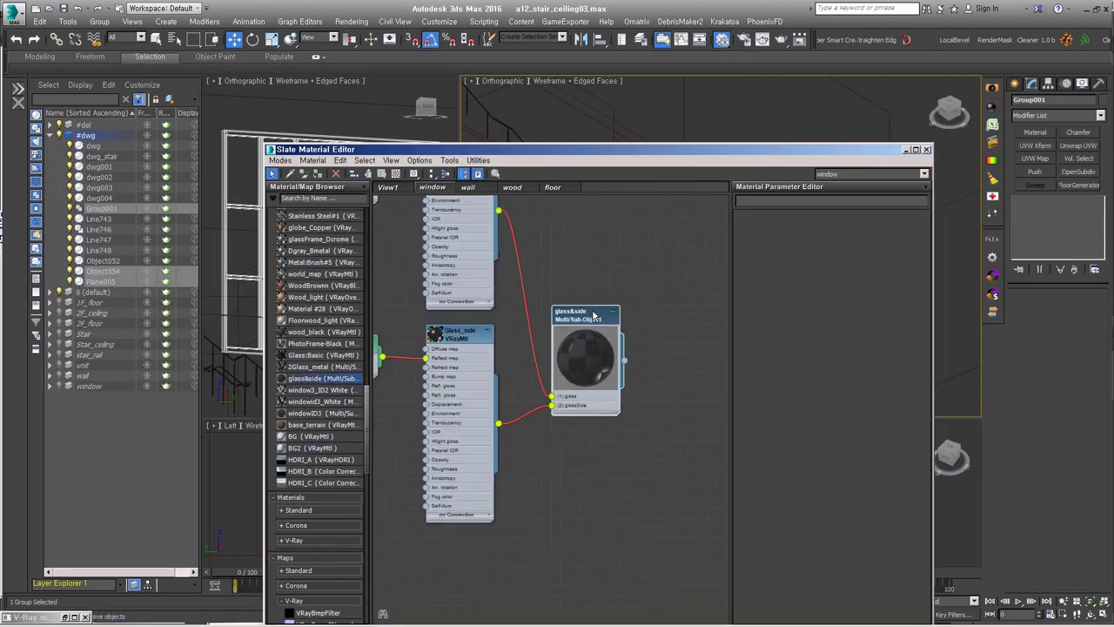
key(m)
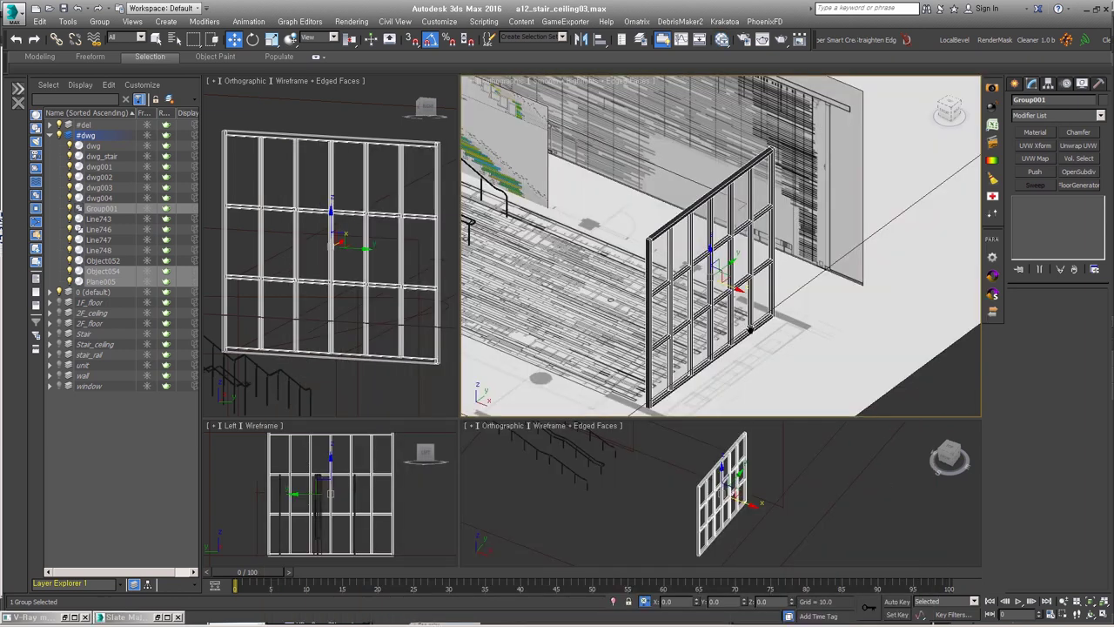
click(50, 135)
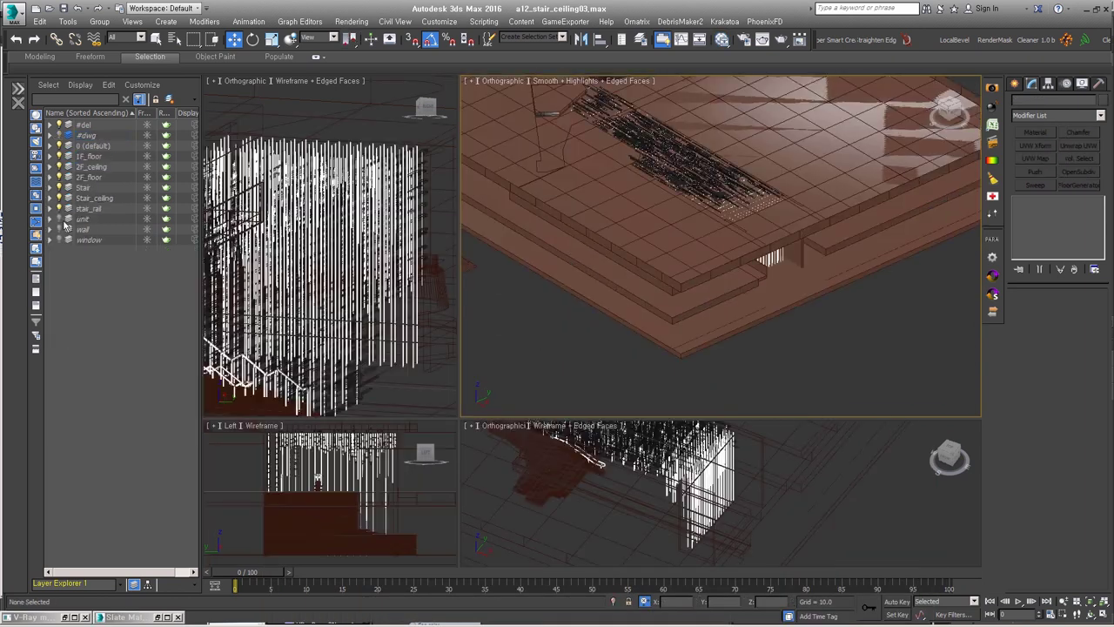
Step: Select and zoom to the ceiling slats, the stair and the window grille group
click(849, 259)
mouse_move(848, 259)
alt+middle_down()
mouse_move(818, 293)
mouse_move(755, 293)
alt+middle_up()
key(z)
click(784, 287)
key(z)
mouse_move(795, 348)
alt+middle_down()
mouse_move(893, 293)
mouse_move(795, 378)
alt+middle_up()
click(610, 200)
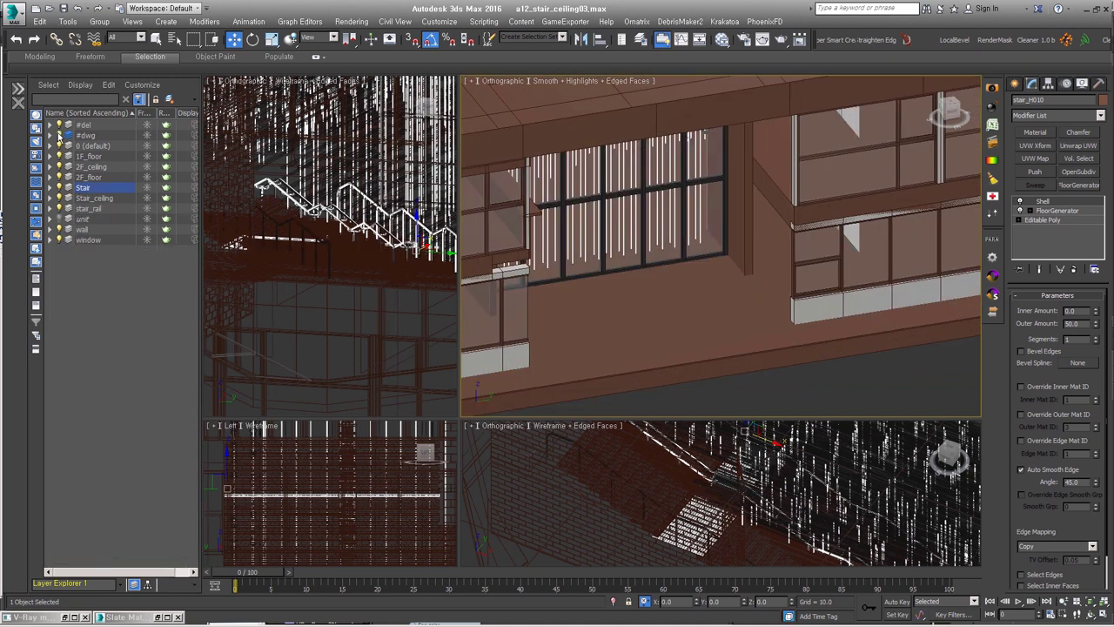
Step: Expand the dwg layer and inspect the second-floor slab's shell settings
click(183, 99)
alt+middle_drag(662, 288, 504, 322)
click(491, 329)
key(2)
click(1042, 201)
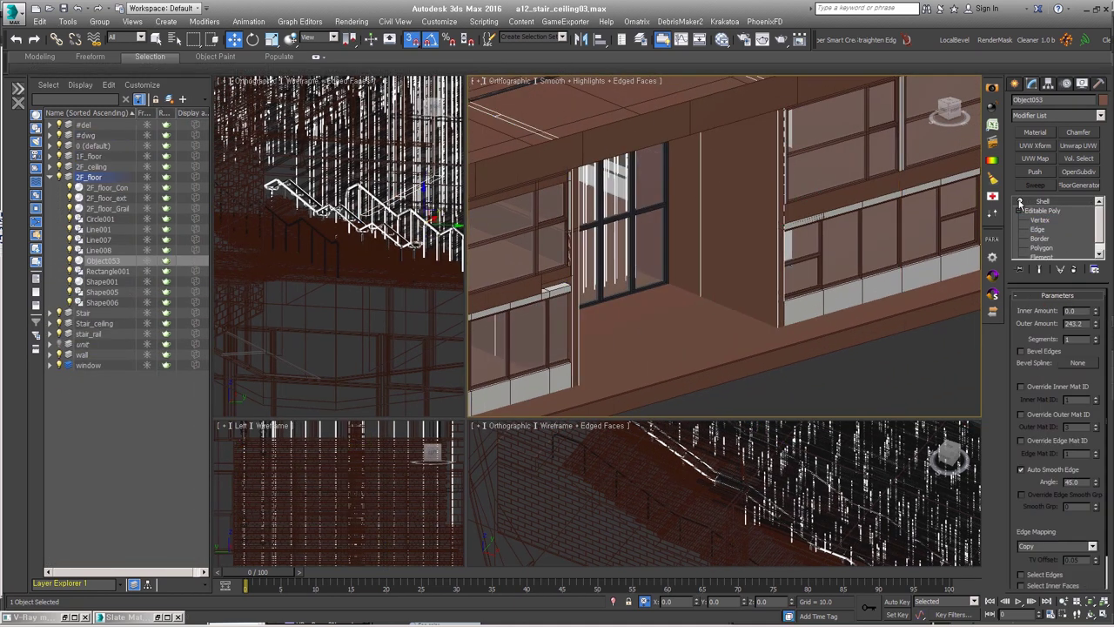
Step: Orbit the Perspective view to look up the staircase
mouse_move(766, 311)
alt+middle_down()
mouse_move(668, 239)
mouse_move(784, 308)
mouse_move(685, 259)
alt+middle_up()
key(p)
ctrl+alt+middle_drag(621, 172, 829, 367)
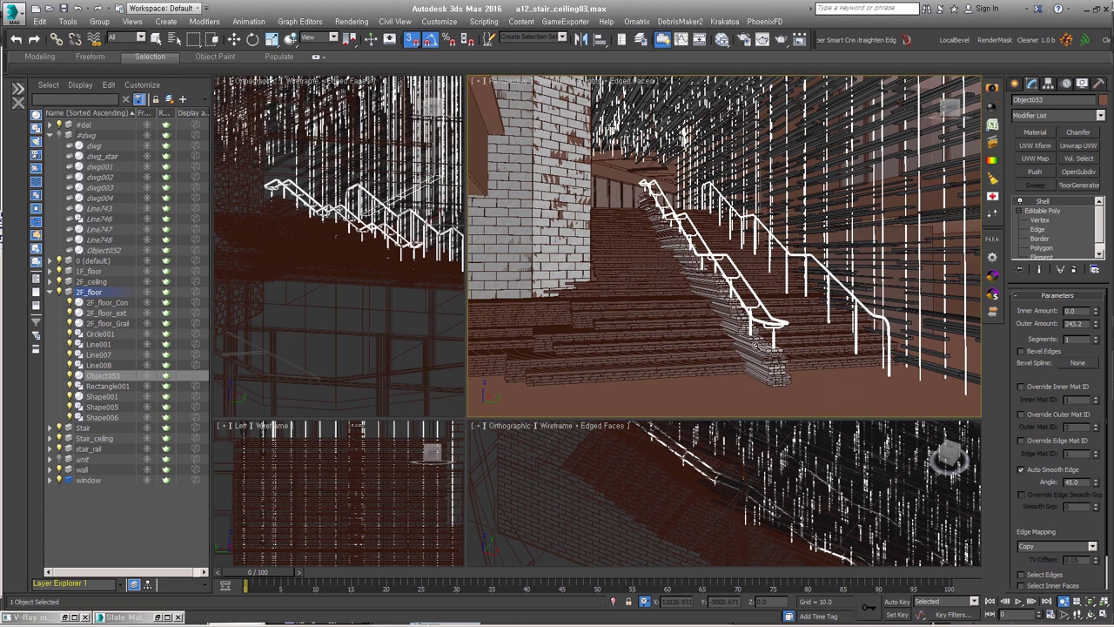
key(w)
scroll(759, 155, up, 3)
scroll(759, 155, up, 3)
scroll(758, 155, up, 3)
Step: Set the render output width to 750 in Render Setup
key(F10)
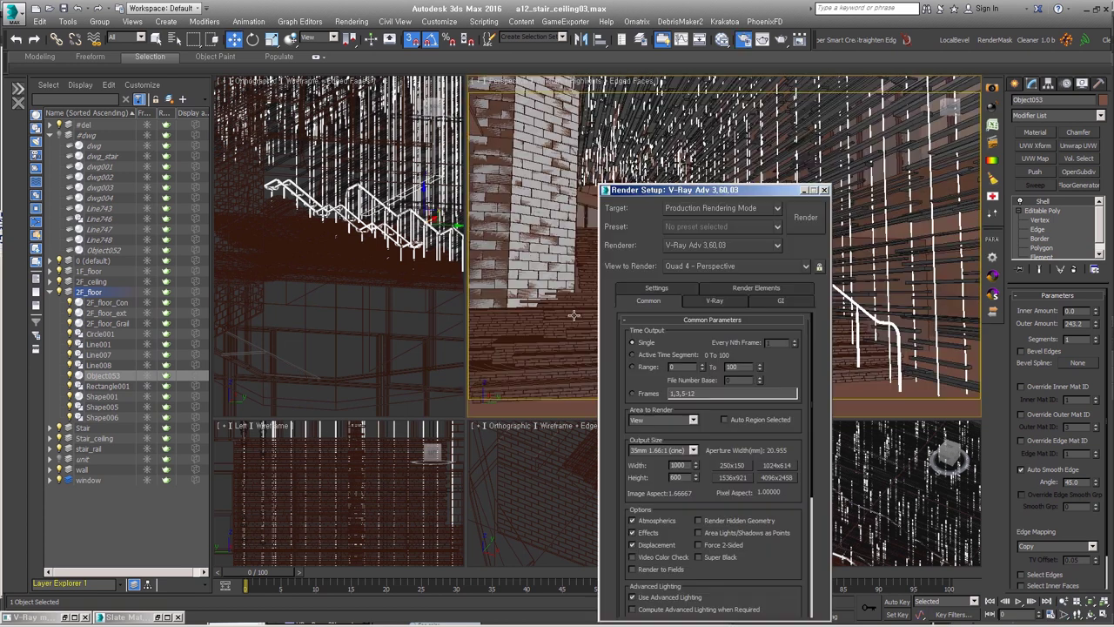
text(50)
drag(508, 68, 307, 64)
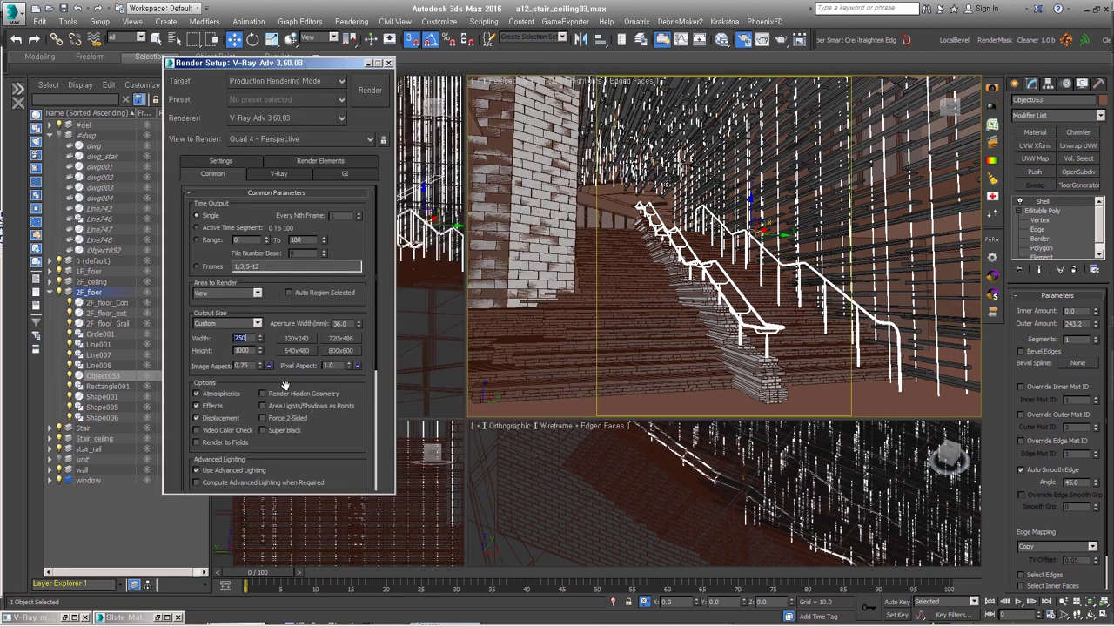
click(389, 63)
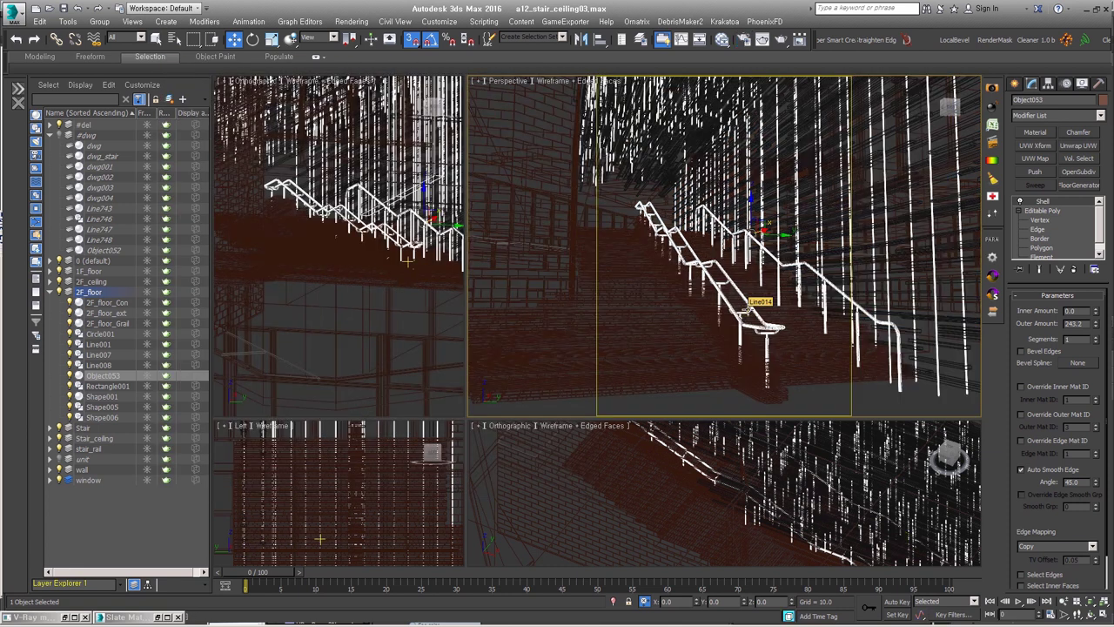
Step: Create a VRayCam on the stair with auto vertical tilt and 28 mm focal length
key(ctrl+c)
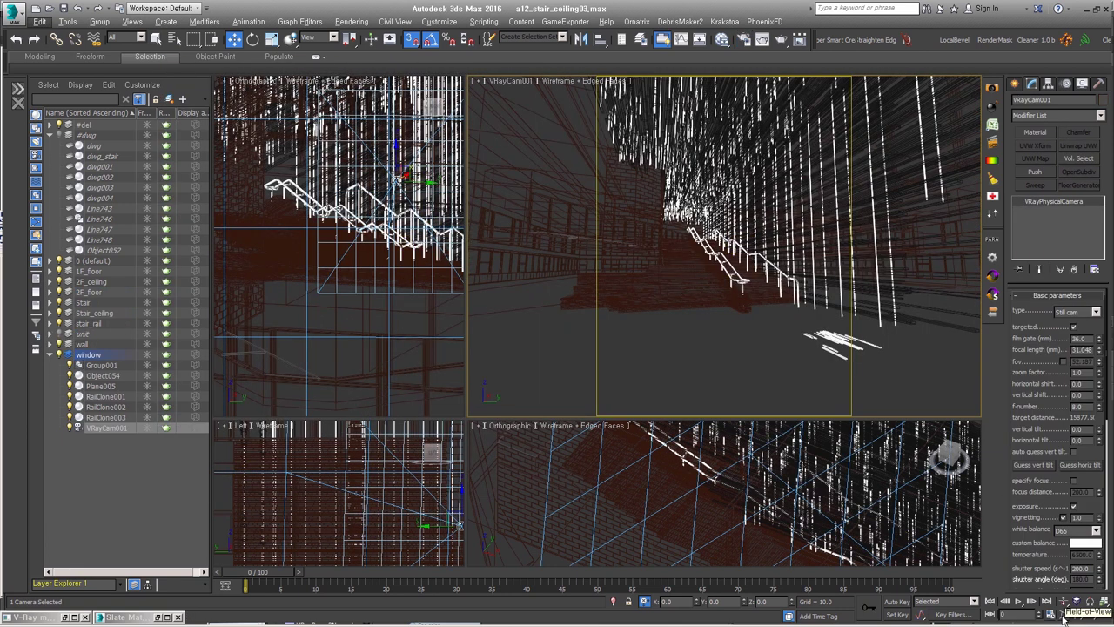
middle_drag(974, 316, 907, 418)
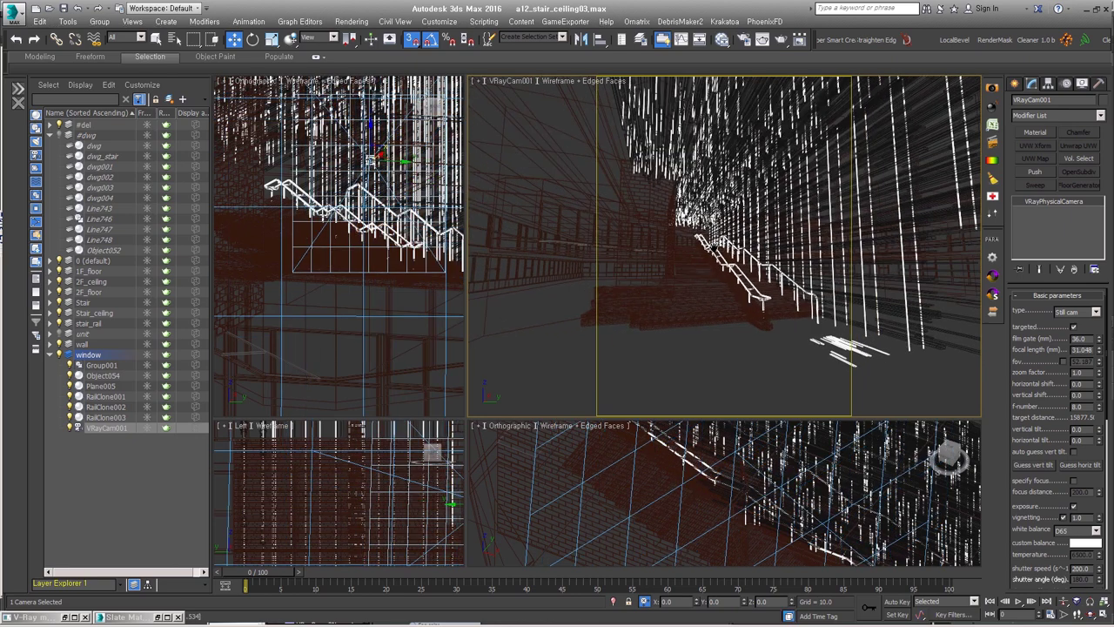
click(1073, 452)
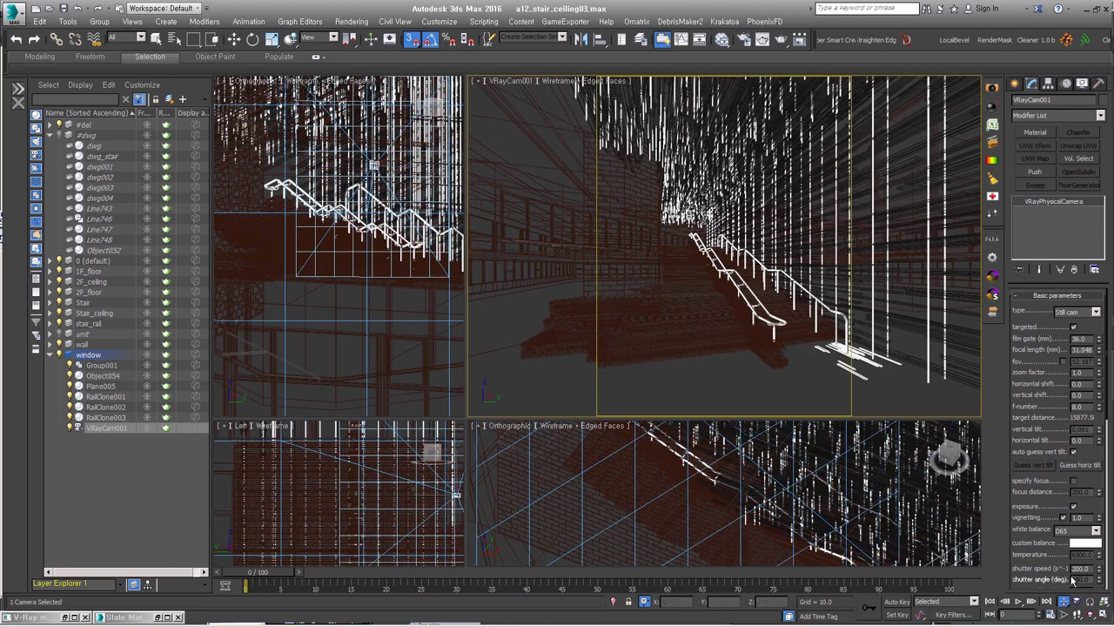
middle_drag(757, 331, 728, 359)
key(ctrl+z)
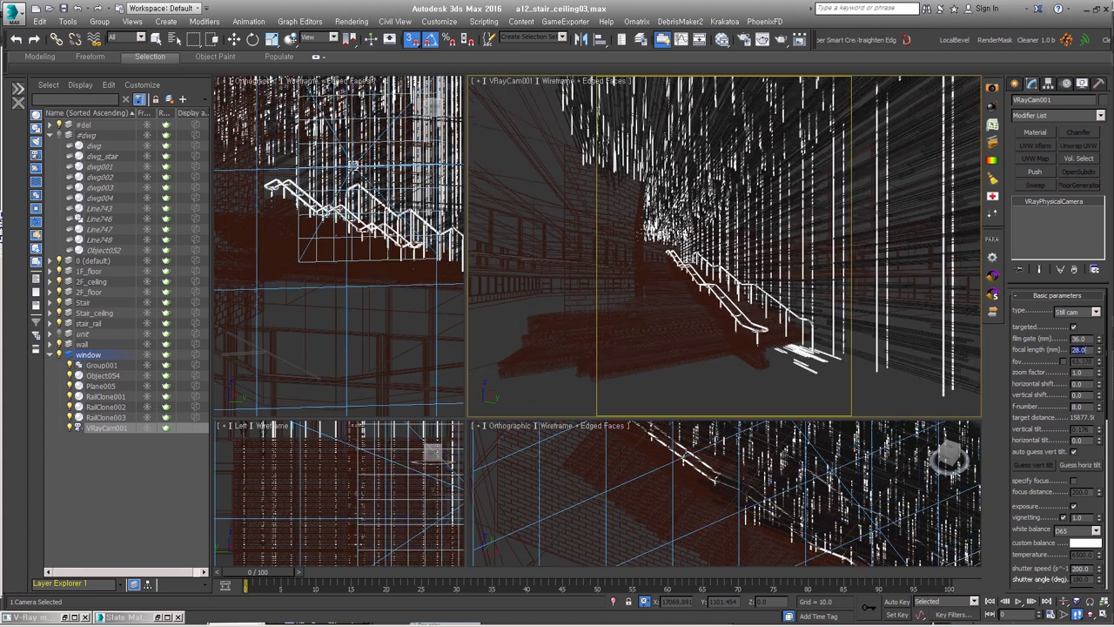
key(w)
drag(1071, 532, 1052, 410)
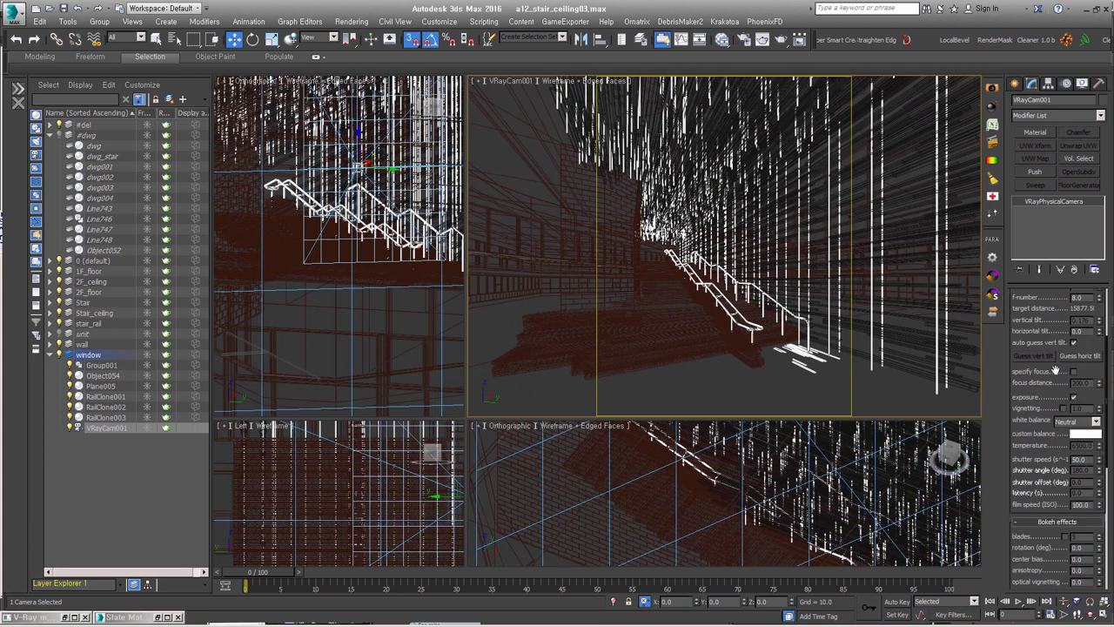
Step: Clear the selection and open Render Setup to V-Ray's Global switches rollout
key(ctrl+d)
key(F10)
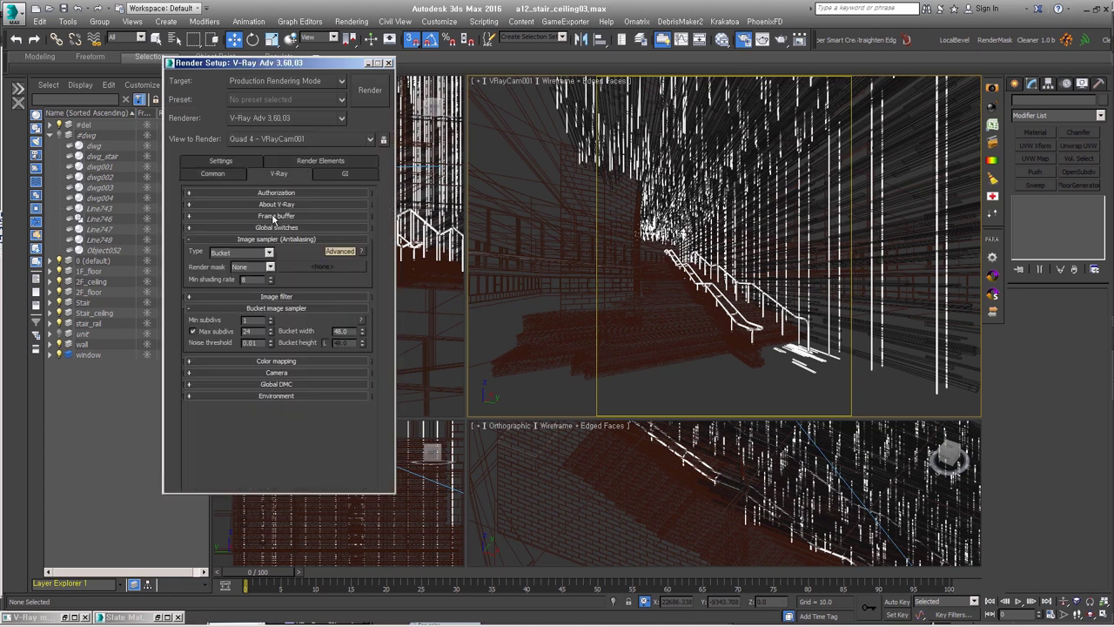
click(276, 296)
click(276, 296)
click(276, 227)
drag(279, 63, 139, 84)
Step: Select the stair rail and zoom the viewports to it
click(376, 261)
key(z)
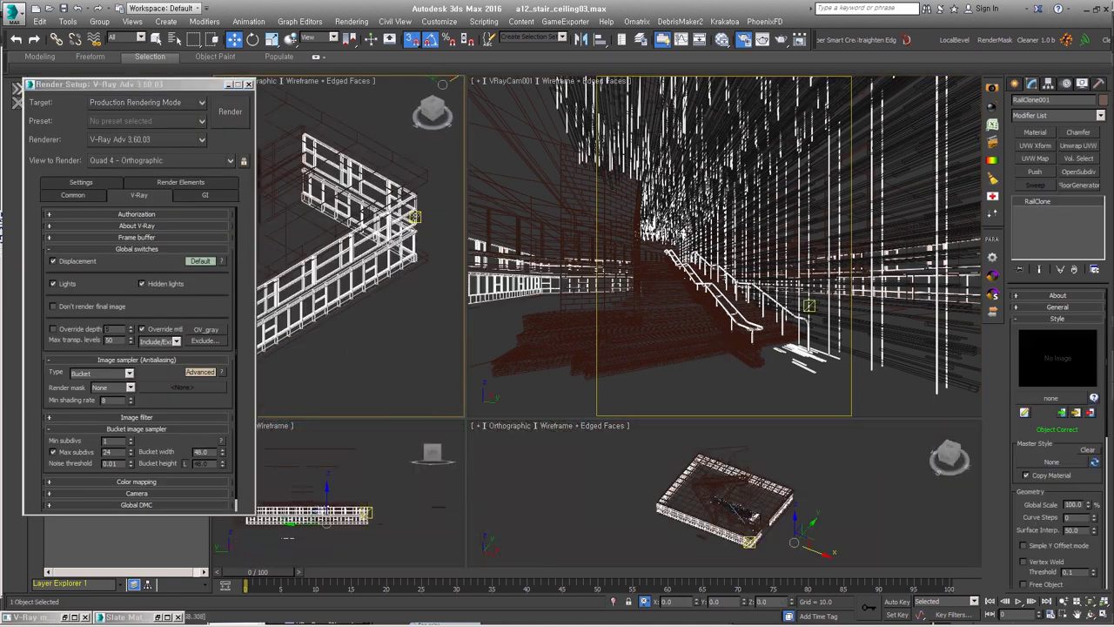
alt+middle_drag(340, 348, 366, 362)
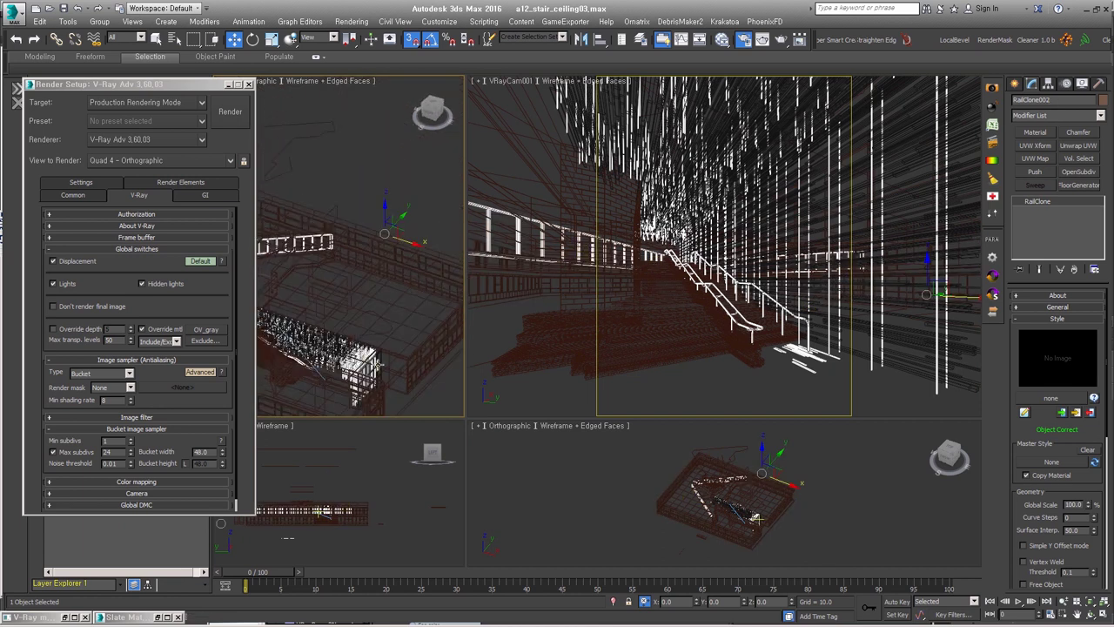
click(365, 361)
Step: Exclude [Mwindow] from the OV_gray override, close Render Setup, and switch to Front view
click(206, 340)
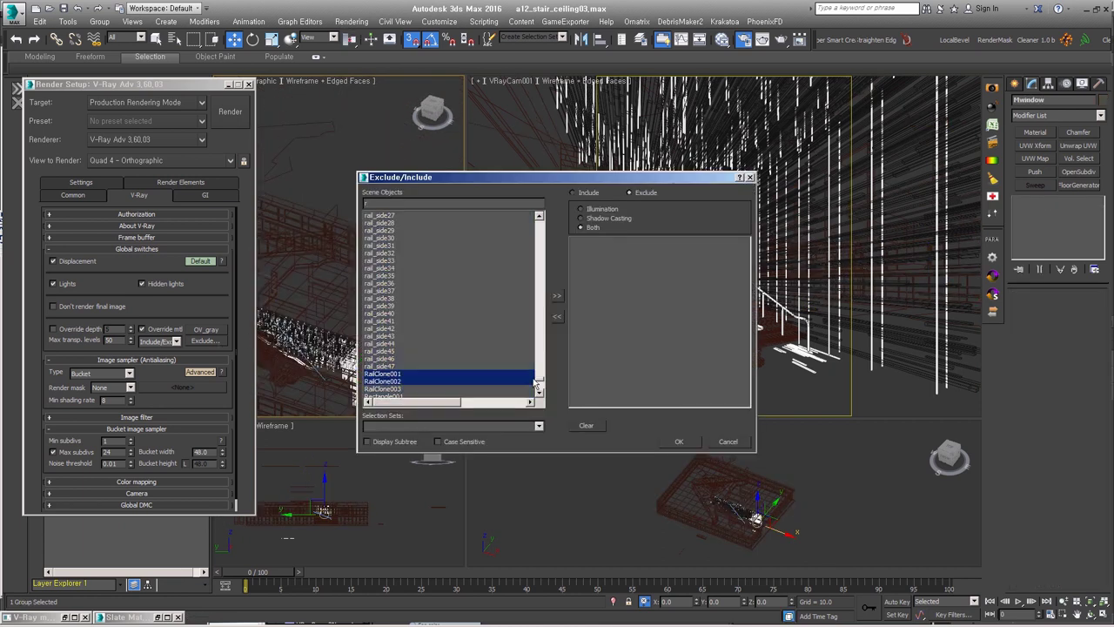
text([m)
click(677, 444)
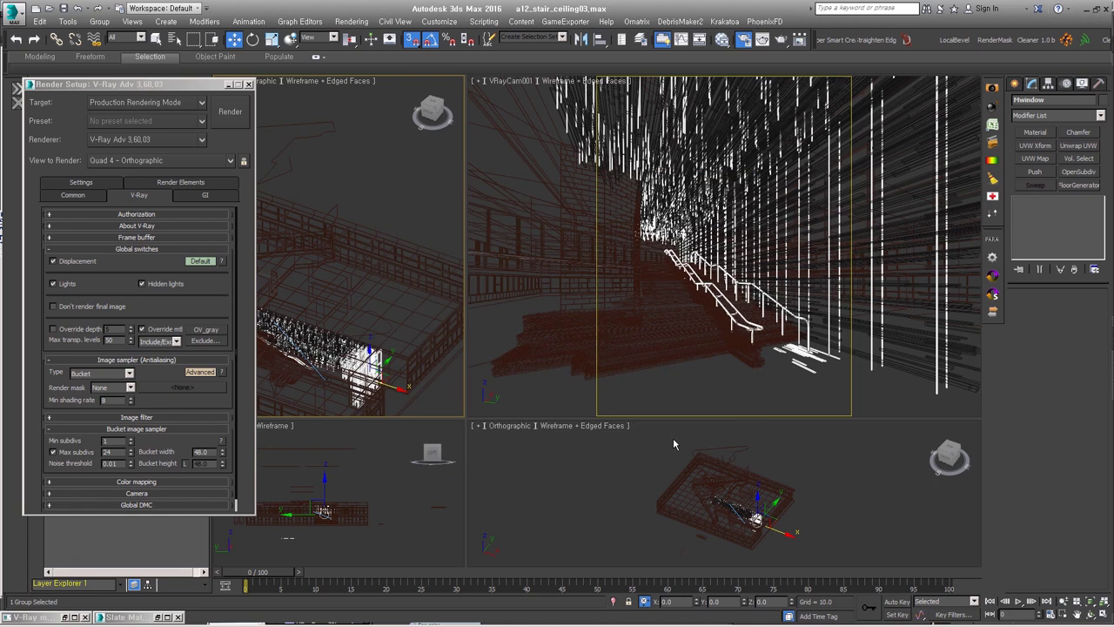
key(F10)
key(f)
scroll(413, 249, up, 3)
Step: Create a VRaySun with its target in the scene, declining the sky environment prompt
scroll(412, 249, down, 4)
click(1014, 84)
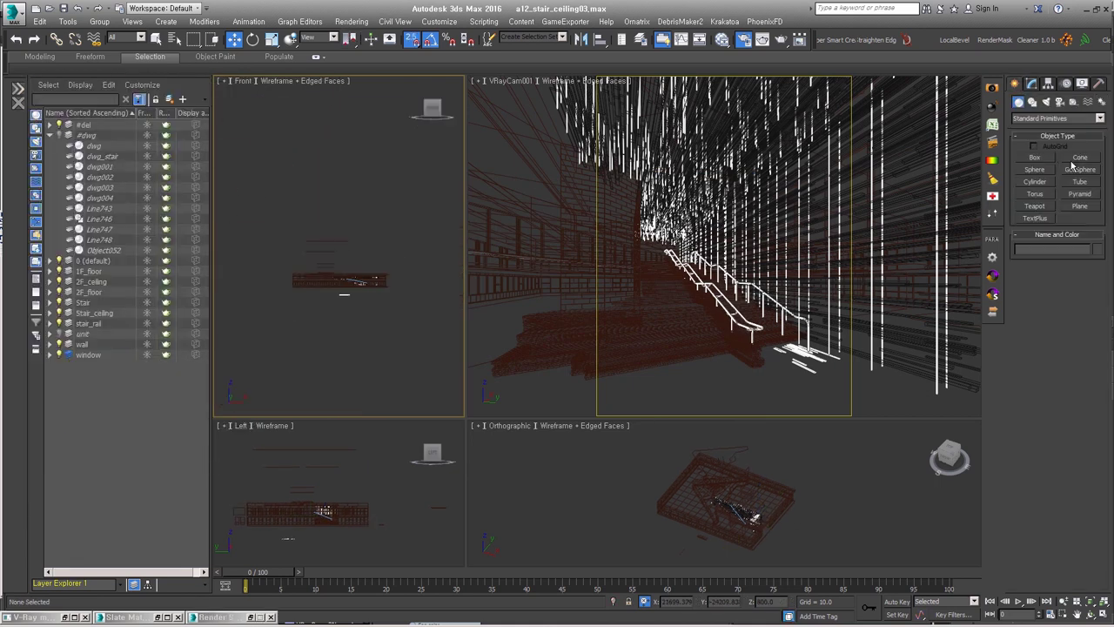
click(1080, 169)
drag(721, 514, 815, 429)
key(Return)
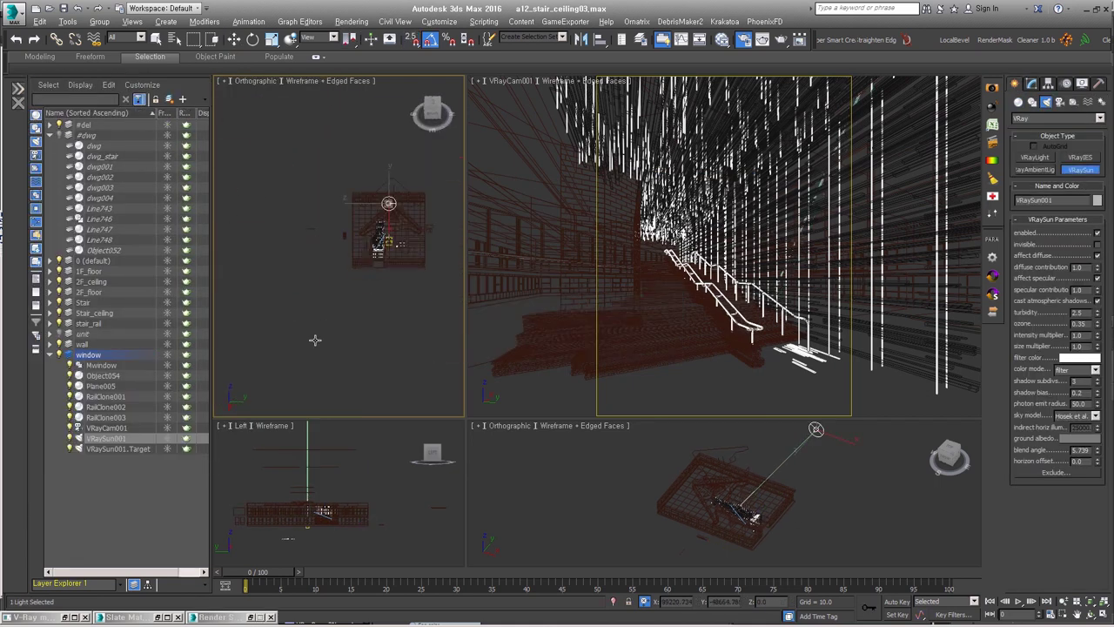
Step: Move the sun above the building and bring up its parameters in Modify
key(w)
alt+middle_drag(348, 261, 287, 235)
alt+middle_drag(341, 189, 335, 208)
drag(335, 209, 341, 228)
alt+middle_drag(364, 276, 374, 261)
click(1031, 83)
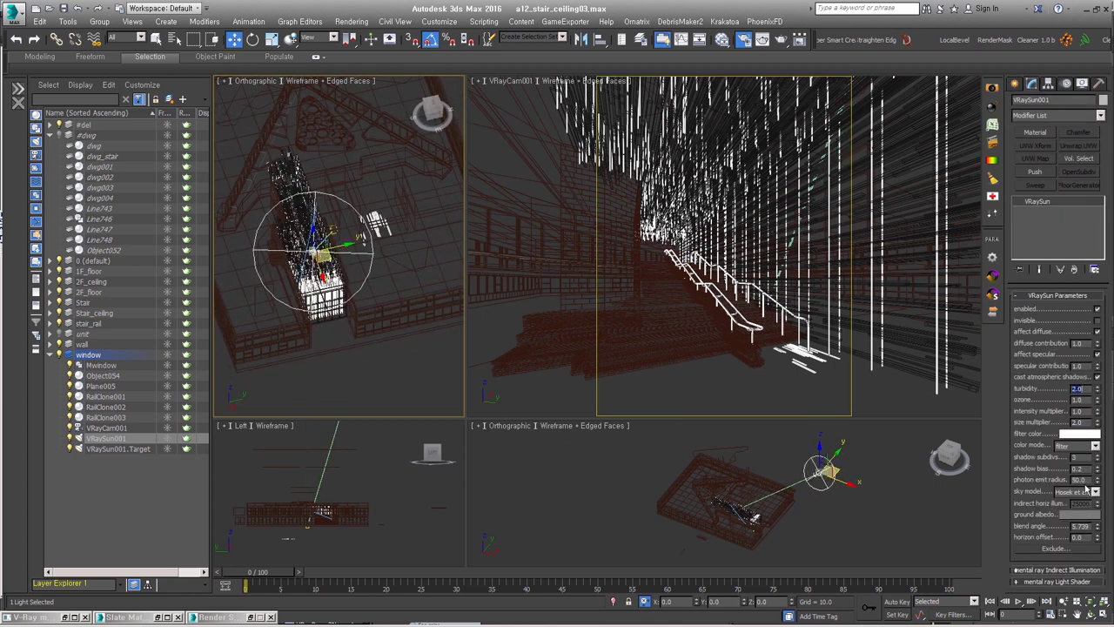
Step: Deselect the sun and check the Environment and Effects settings
click(514, 251)
click(352, 21)
click(383, 154)
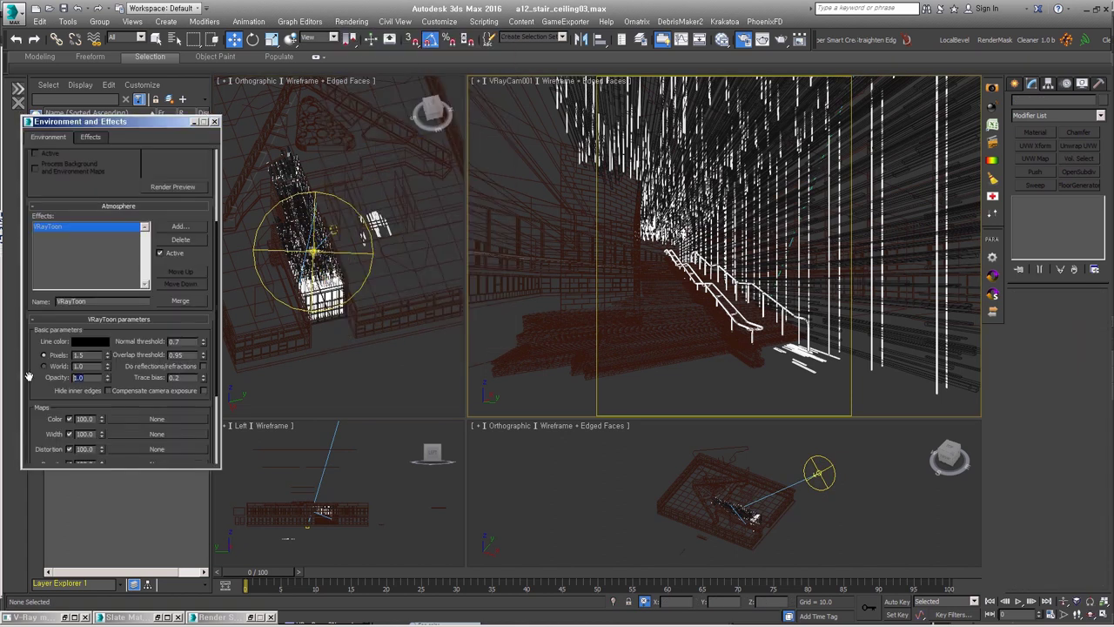
key(8)
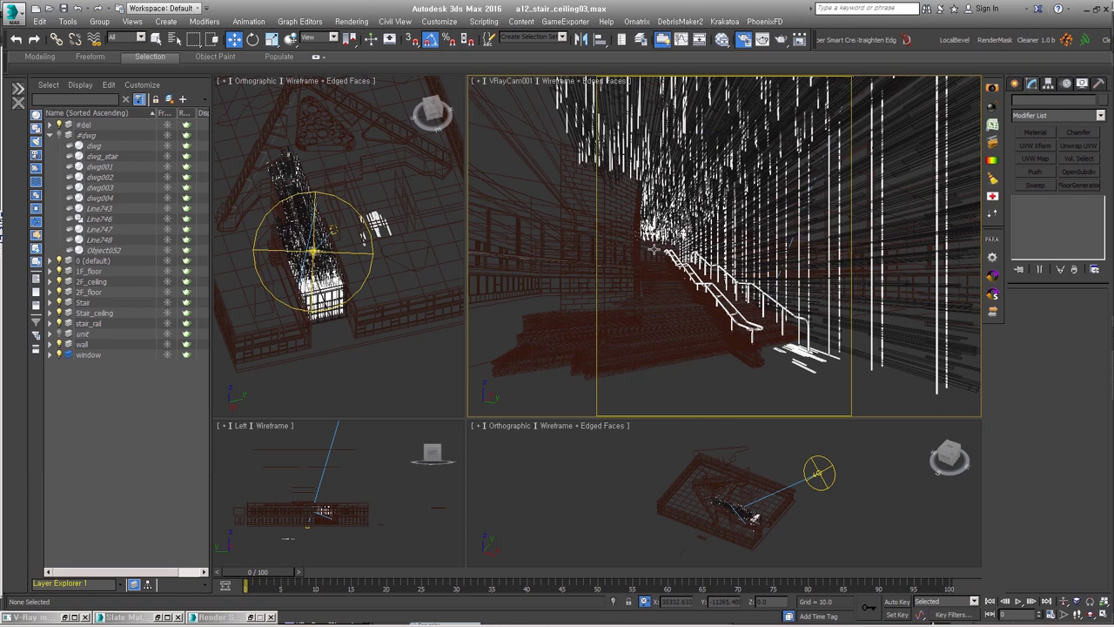
Step: Render the VRayCam001 view and move the rendered frame window aside
click(781, 40)
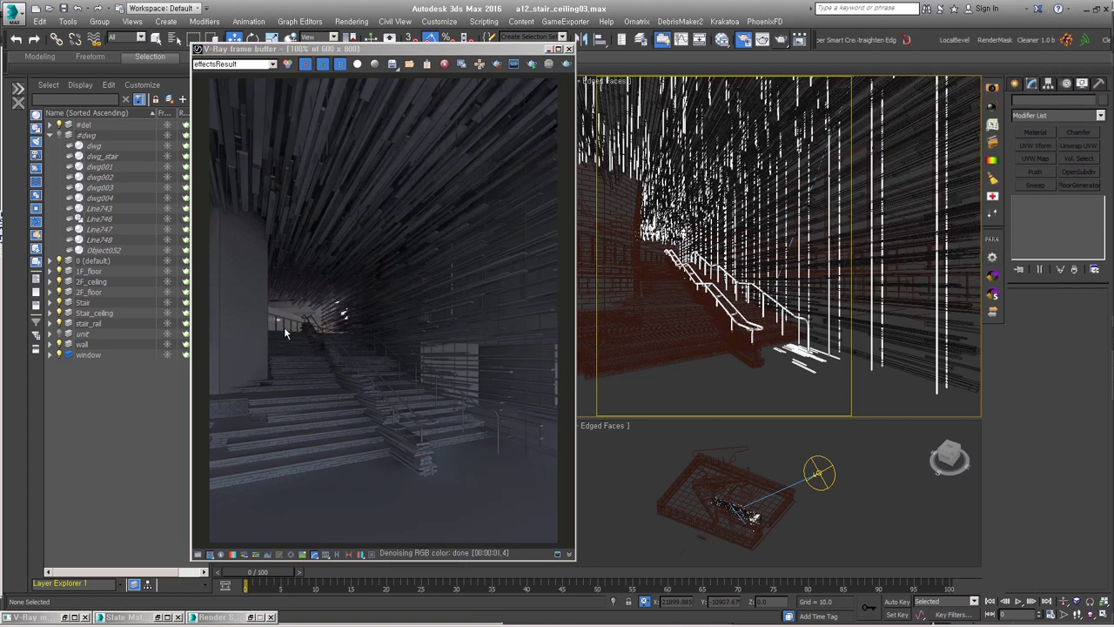
click(426, 480)
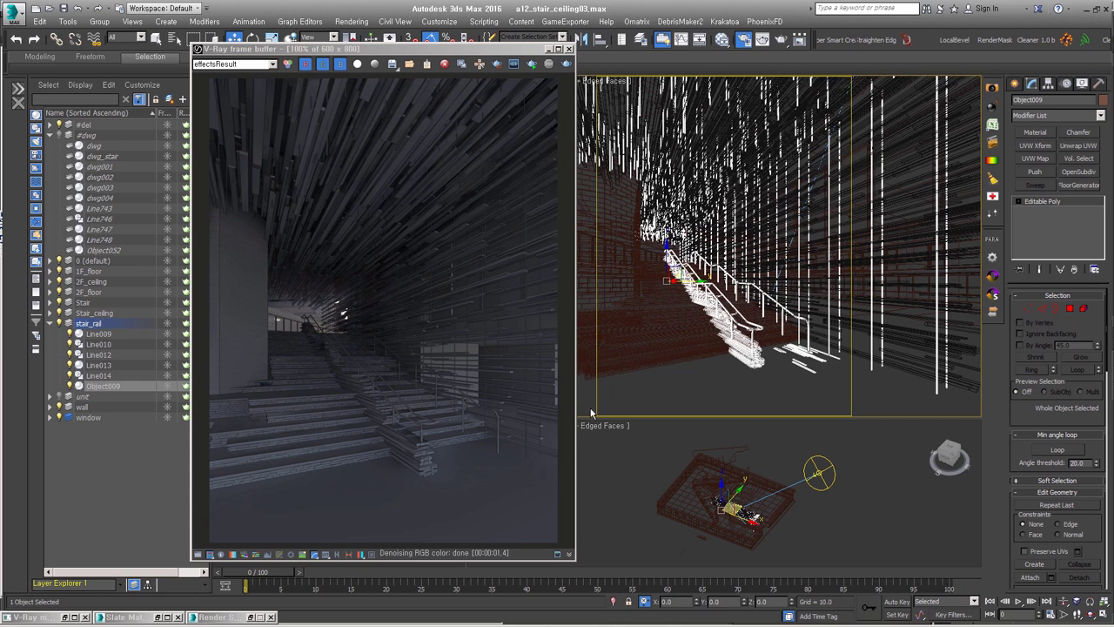
drag(515, 51, 644, 102)
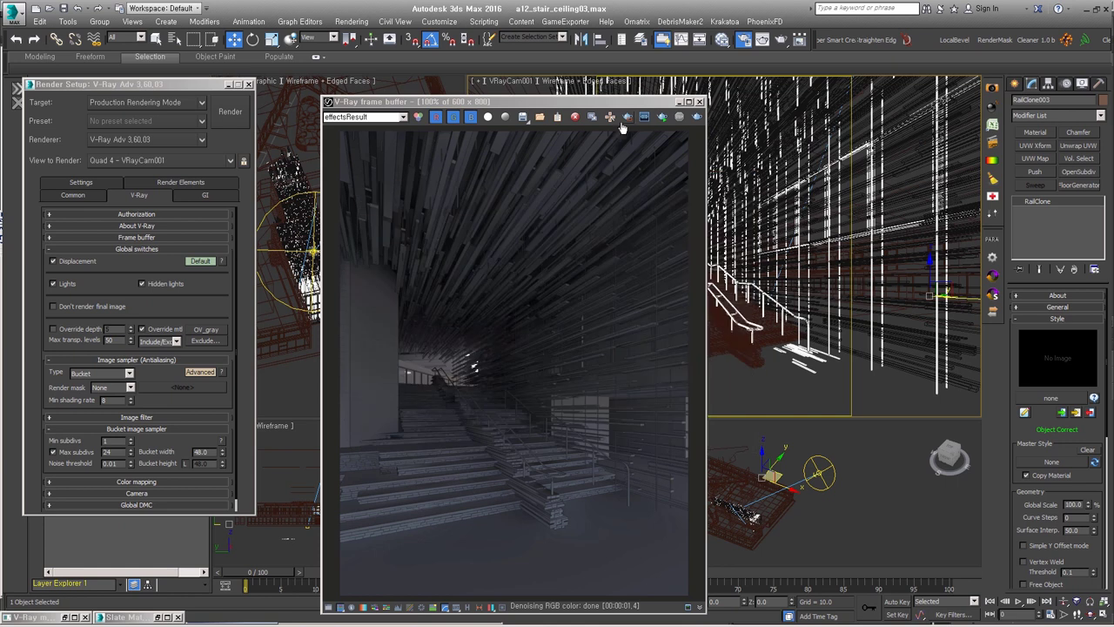
Step: Select the camera, widen it to a 24 mm lens, and re-render from its viewport
click(512, 80)
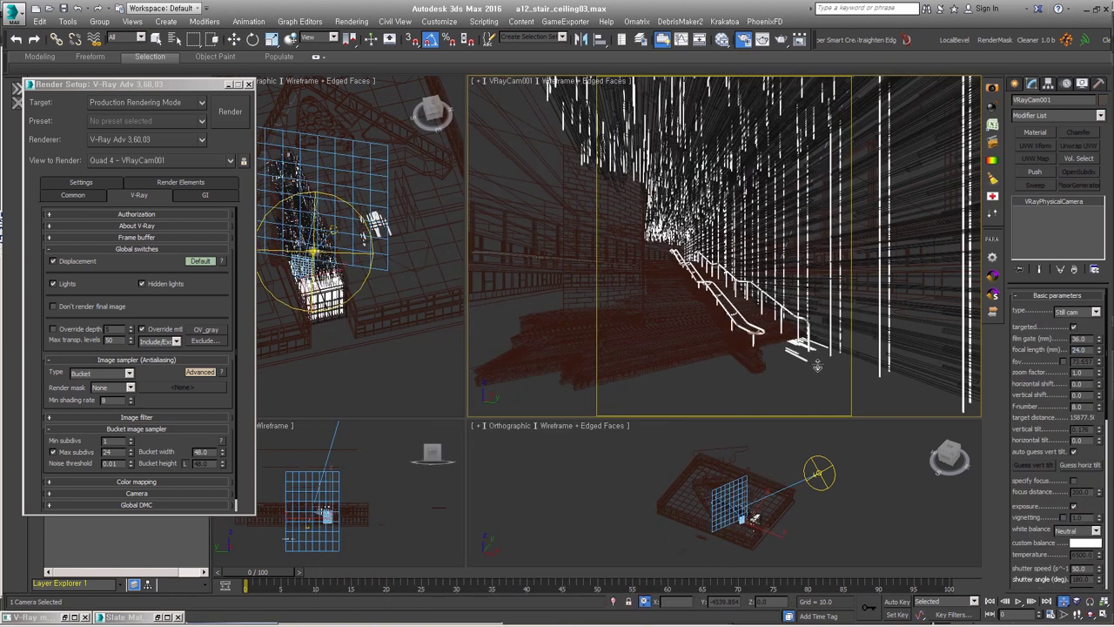
scroll(1062, 391, up, 4)
click(825, 221)
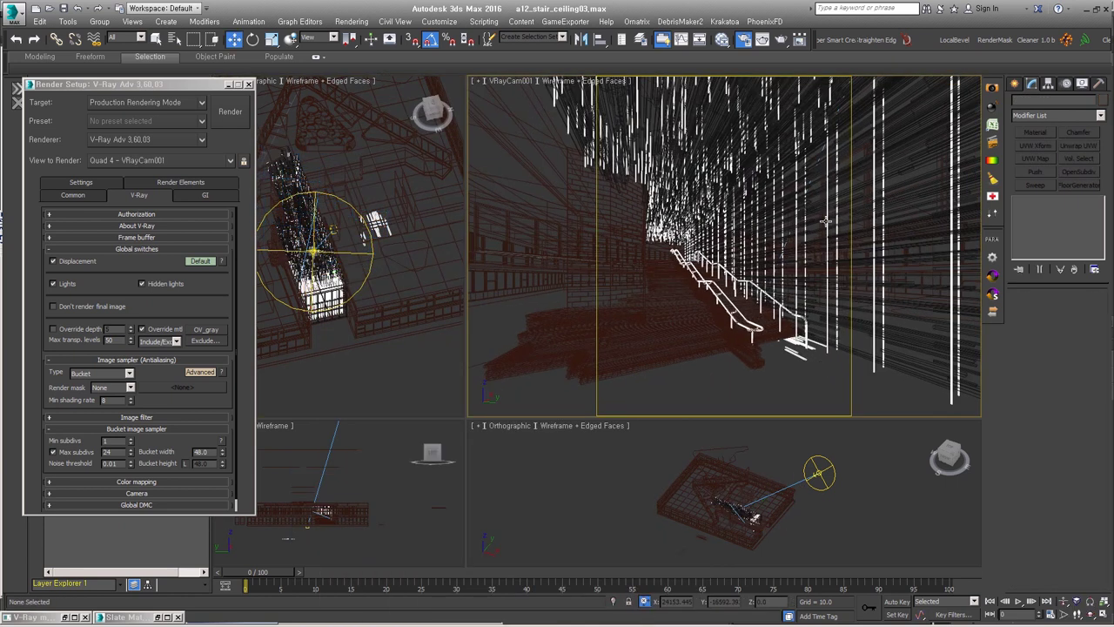
click(779, 47)
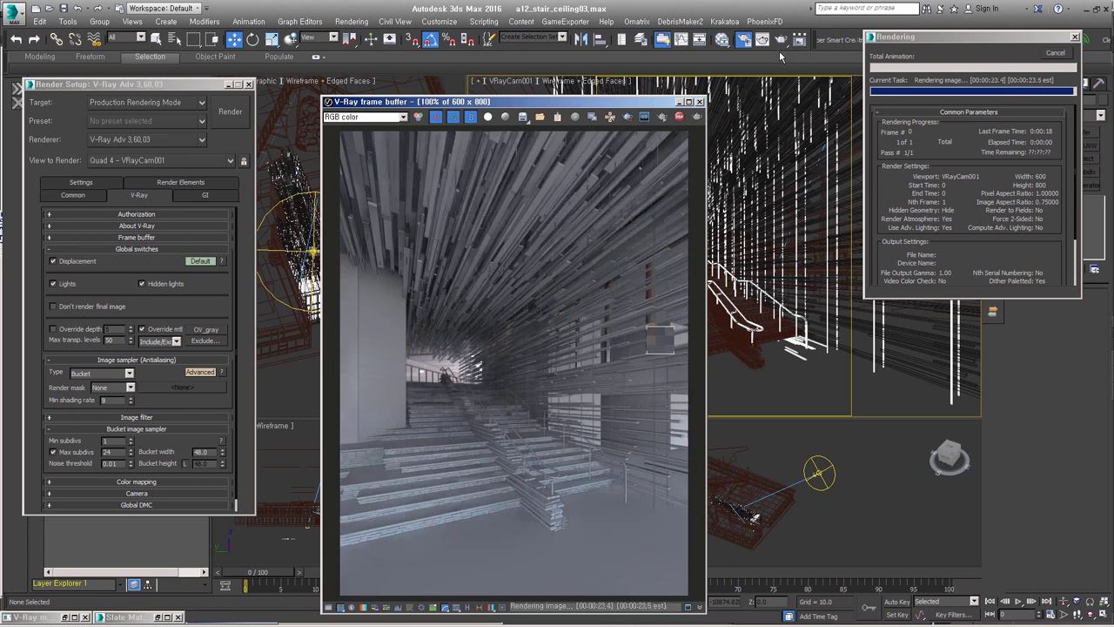